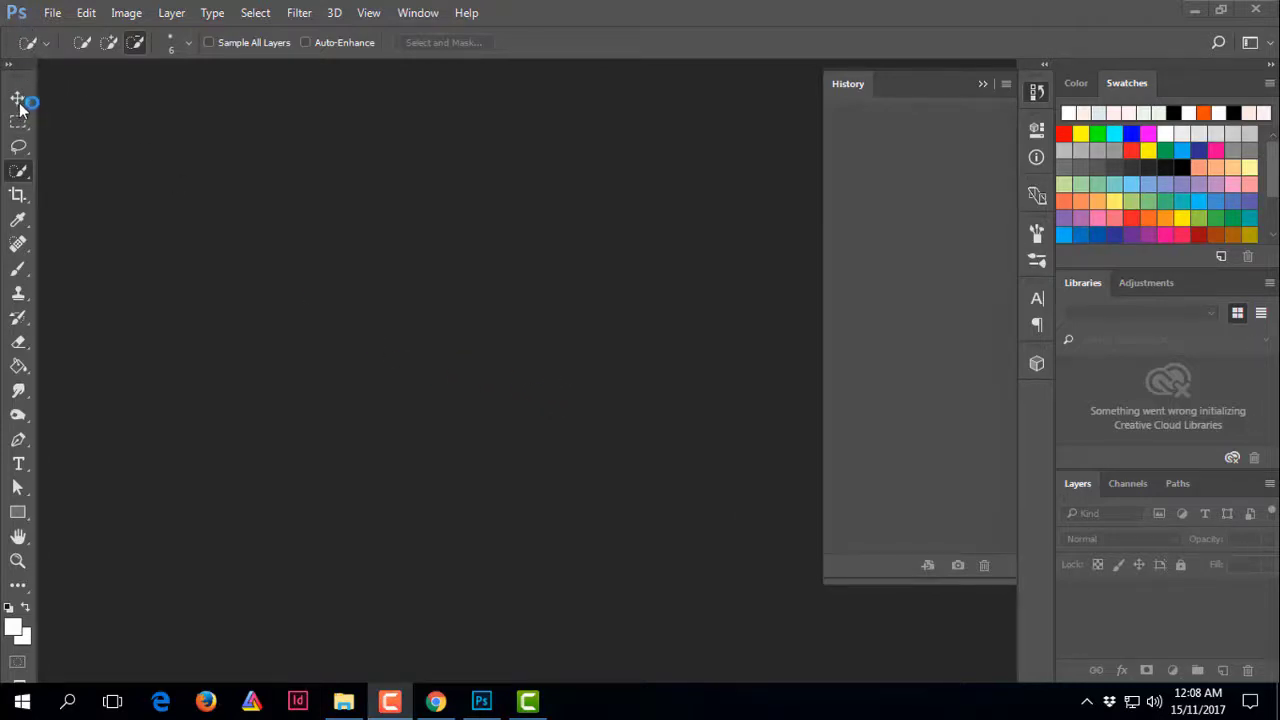
Try the Quick Selection, Magic Wand, Pen and Eraser tools, leave the basic Eraser active, then bring up the File menu
{"action": "right_click", "coordinate": [18, 175]}
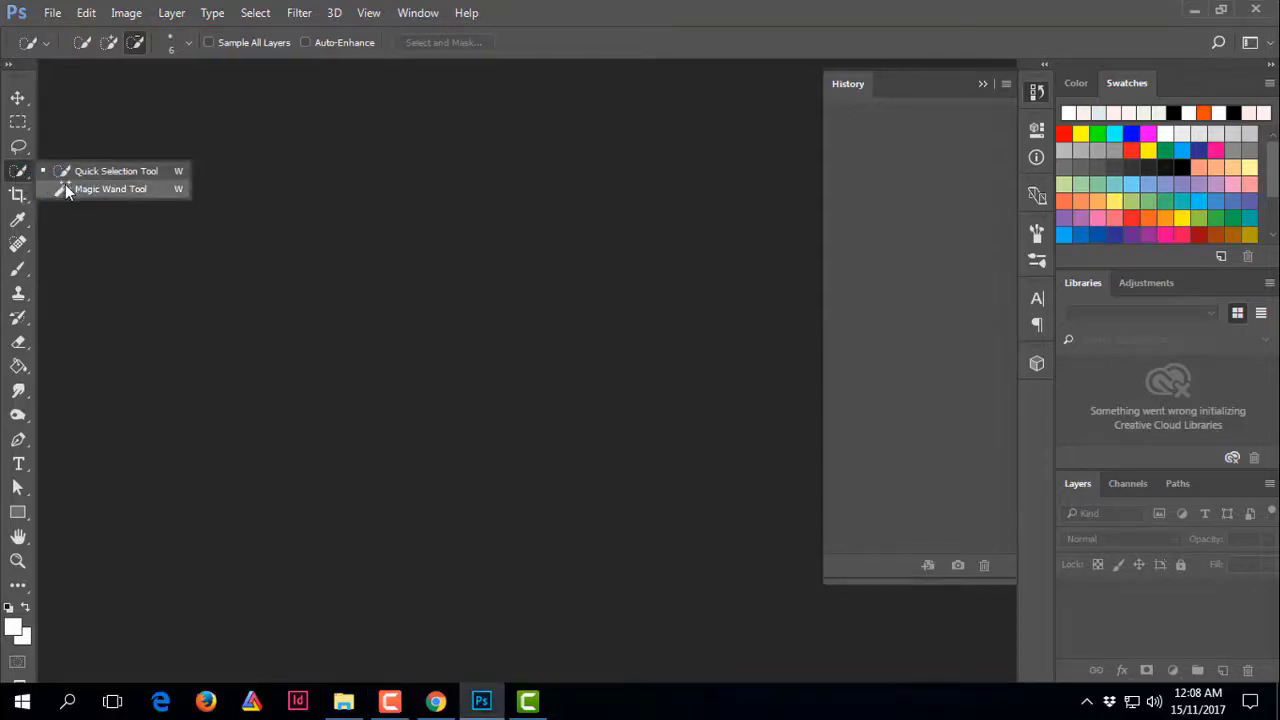
{"action": "left_click", "coordinate": [139, 196]}
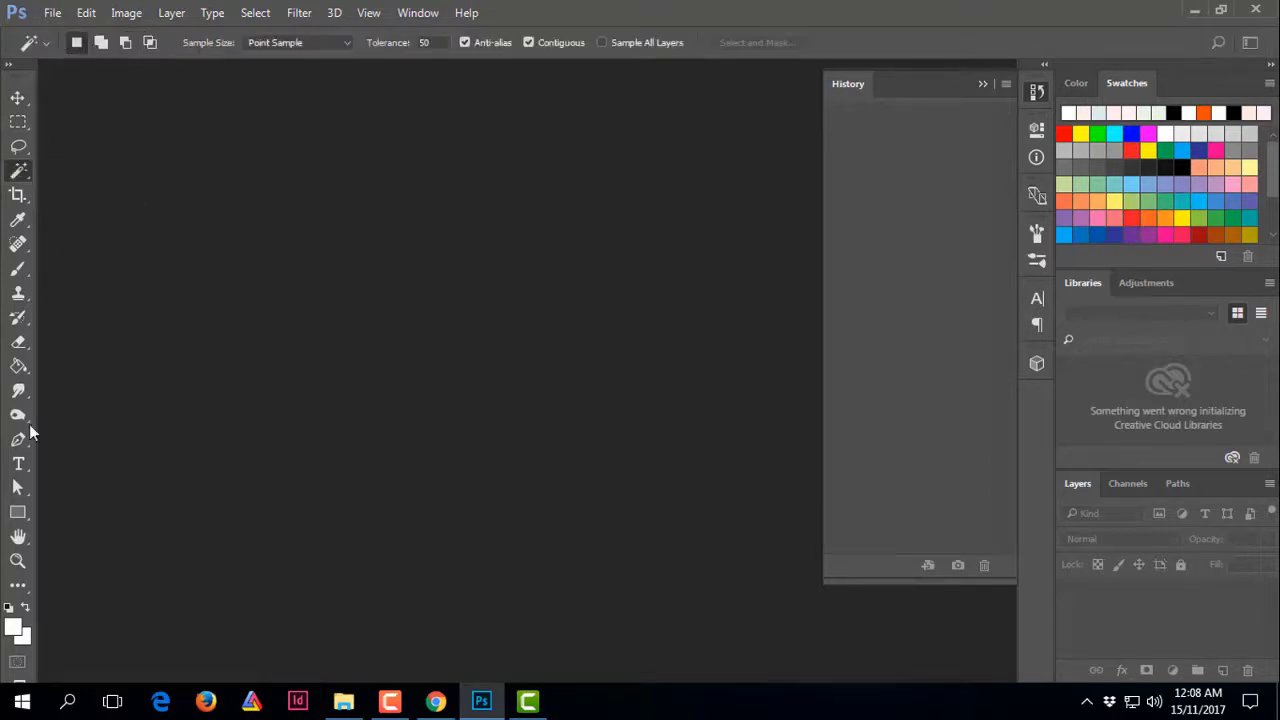
{"action": "left_click", "coordinate": [18, 441]}
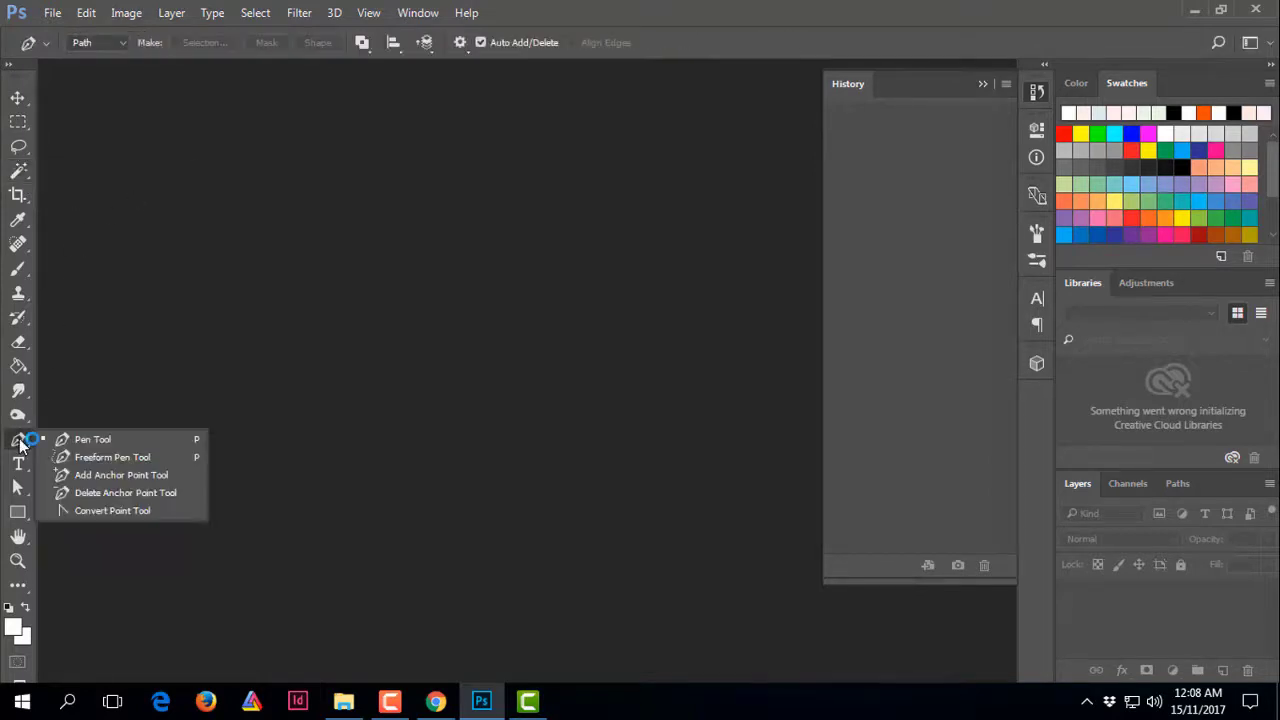
{"action": "left_click", "coordinate": [22, 343]}
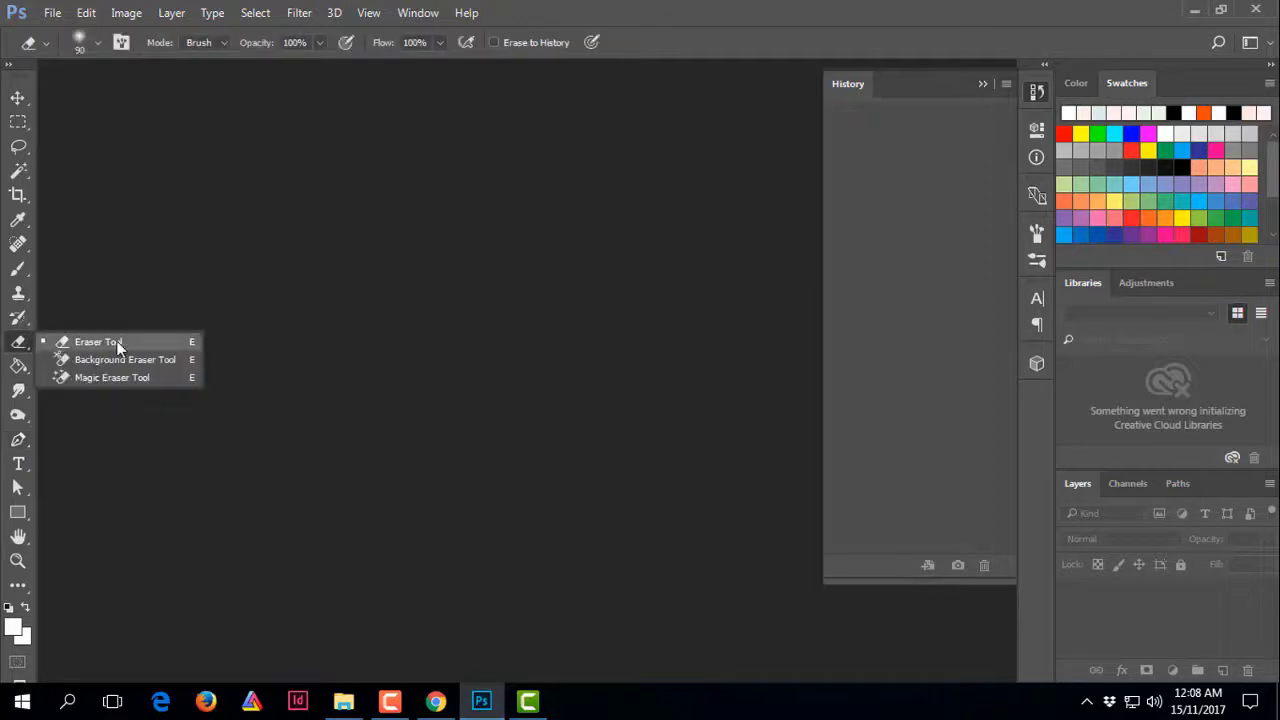
{"action": "left_click", "coordinate": [117, 345]}
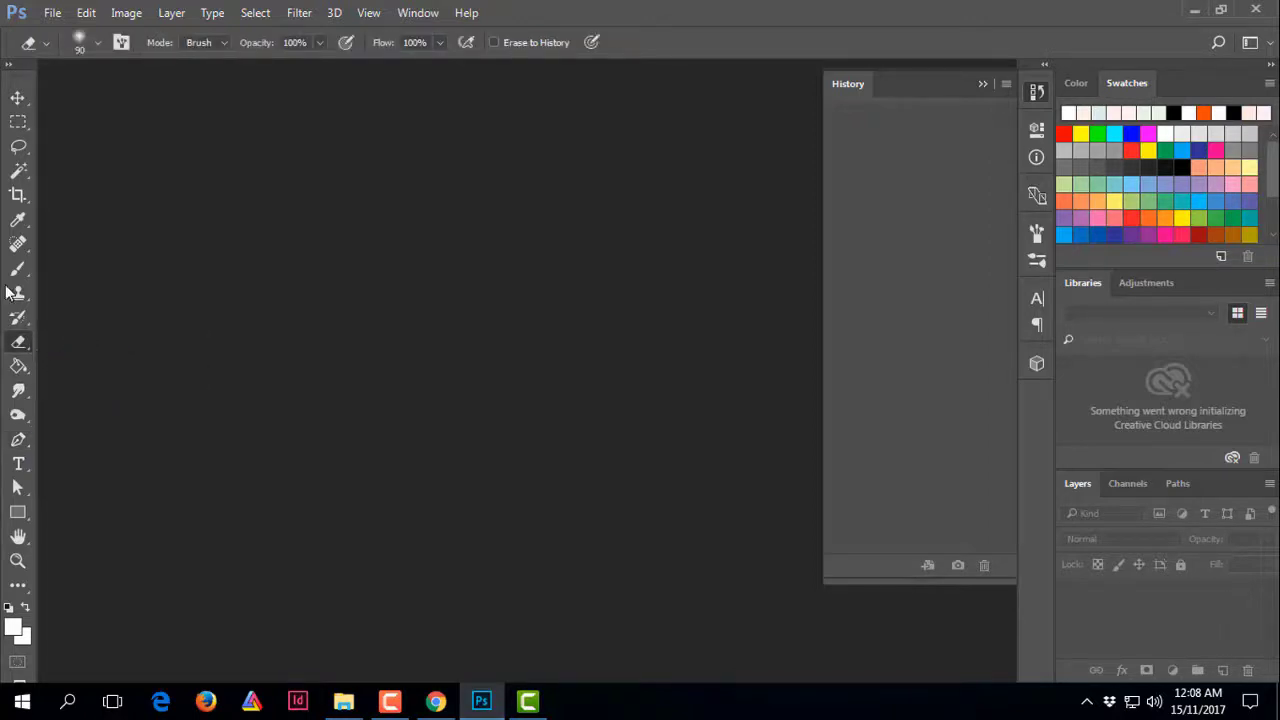
{"action": "left_click", "coordinate": [52, 13]}
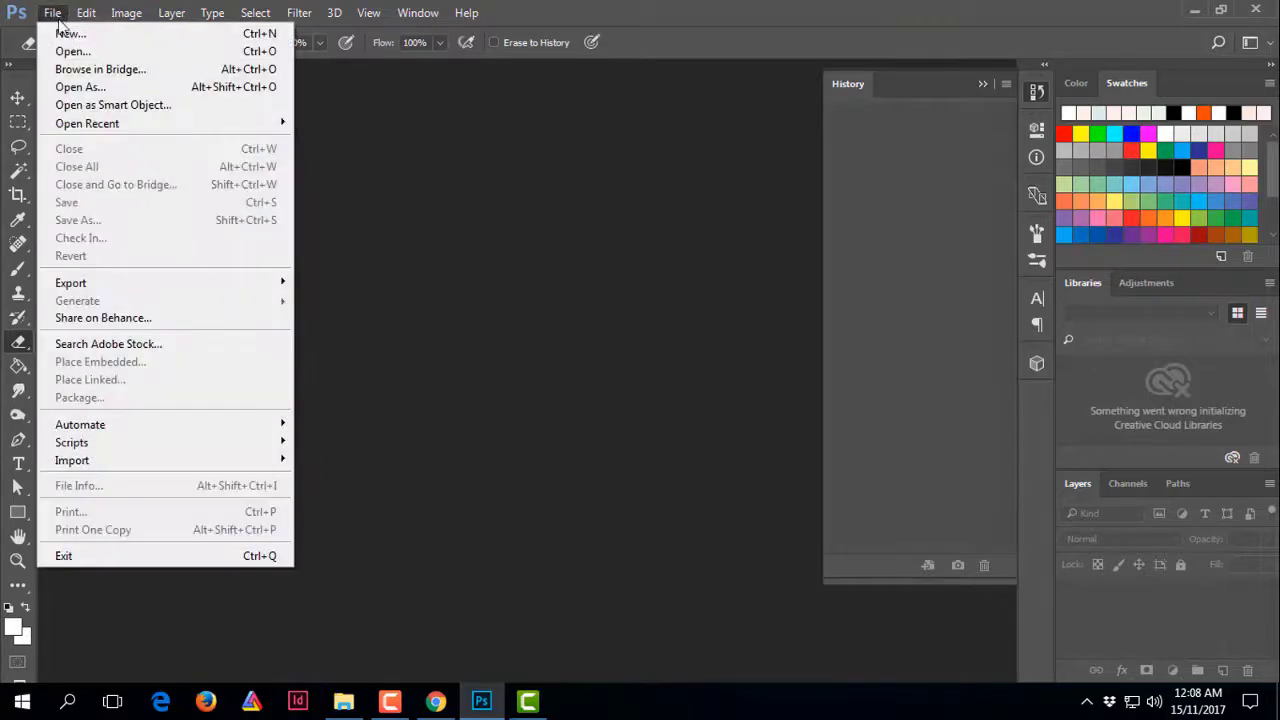
Open the Desktop photo of the woman in the maroon blouse and gold saree, dismissing the file-info alert
{"action": "left_click", "coordinate": [68, 48]}
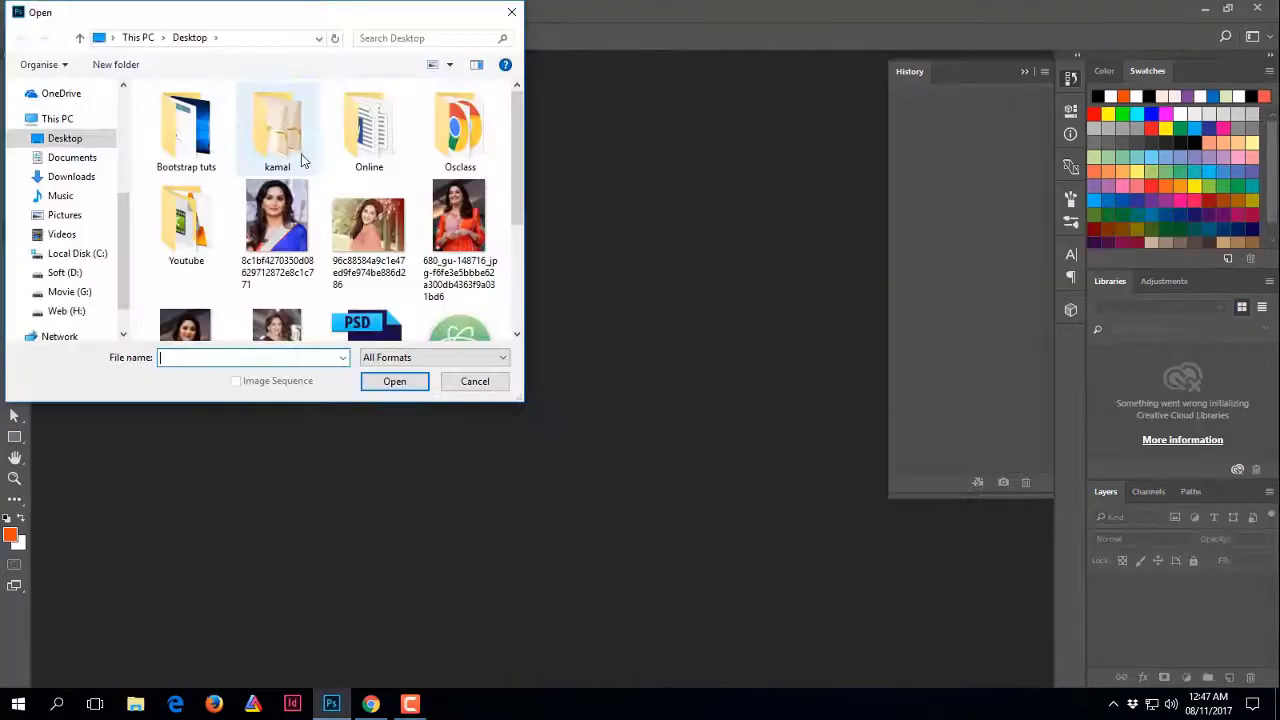
{"action": "left_click", "coordinate": [277, 130]}
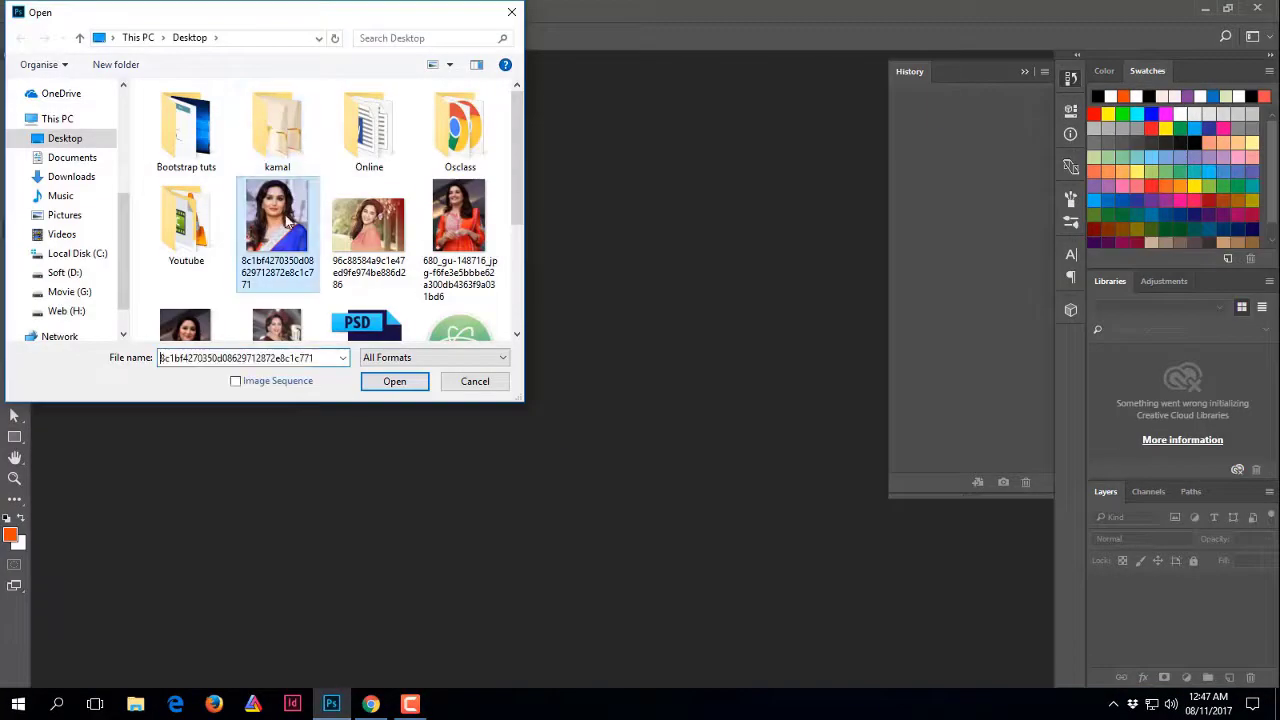
{"action": "left_click", "coordinate": [272, 262]}
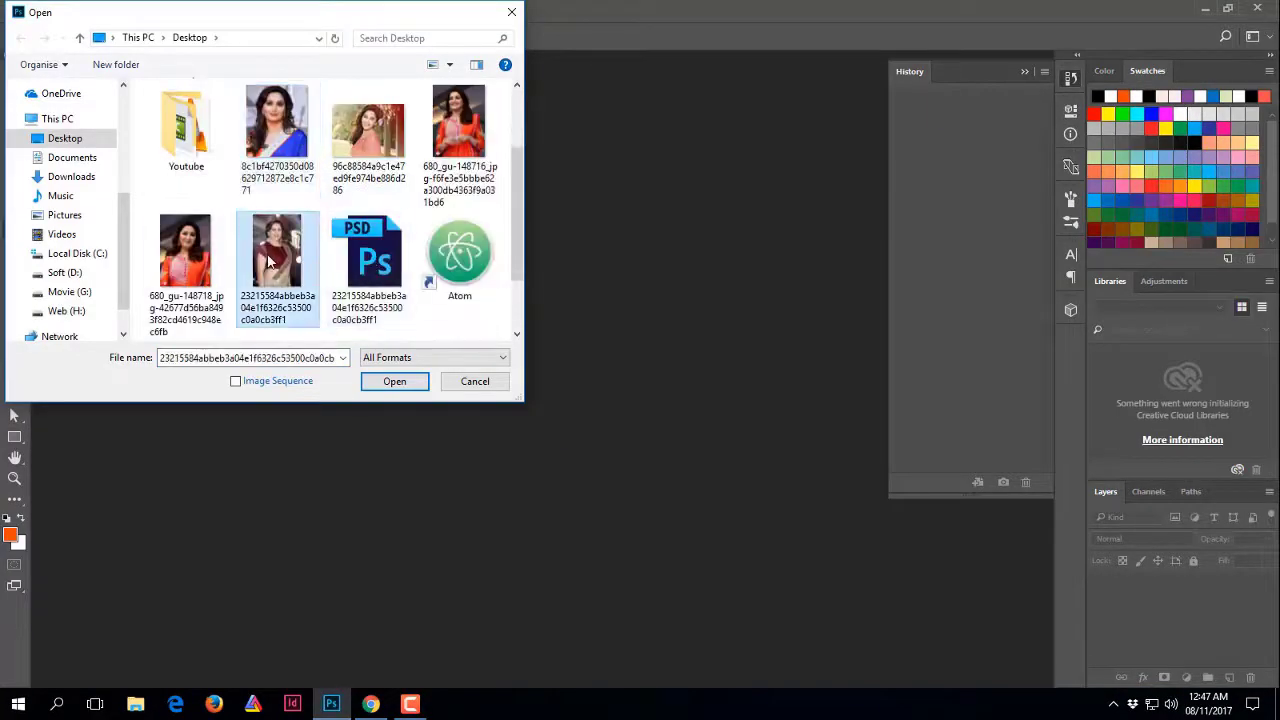
{"action": "mouse_move", "coordinate": [277, 255]}
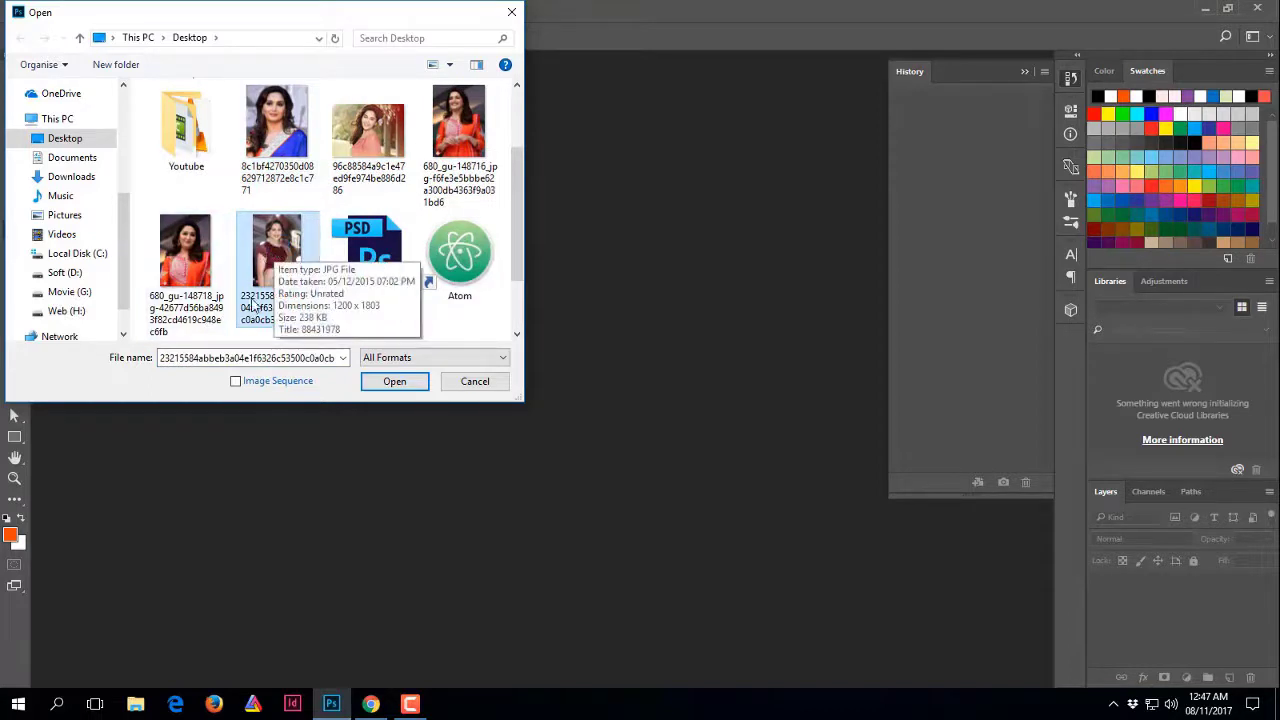
{"action": "scroll", "coordinate": [268, 281], "scroll_direction": "down", "scroll_amount": 1}
{"action": "double_click", "coordinate": [271, 140]}
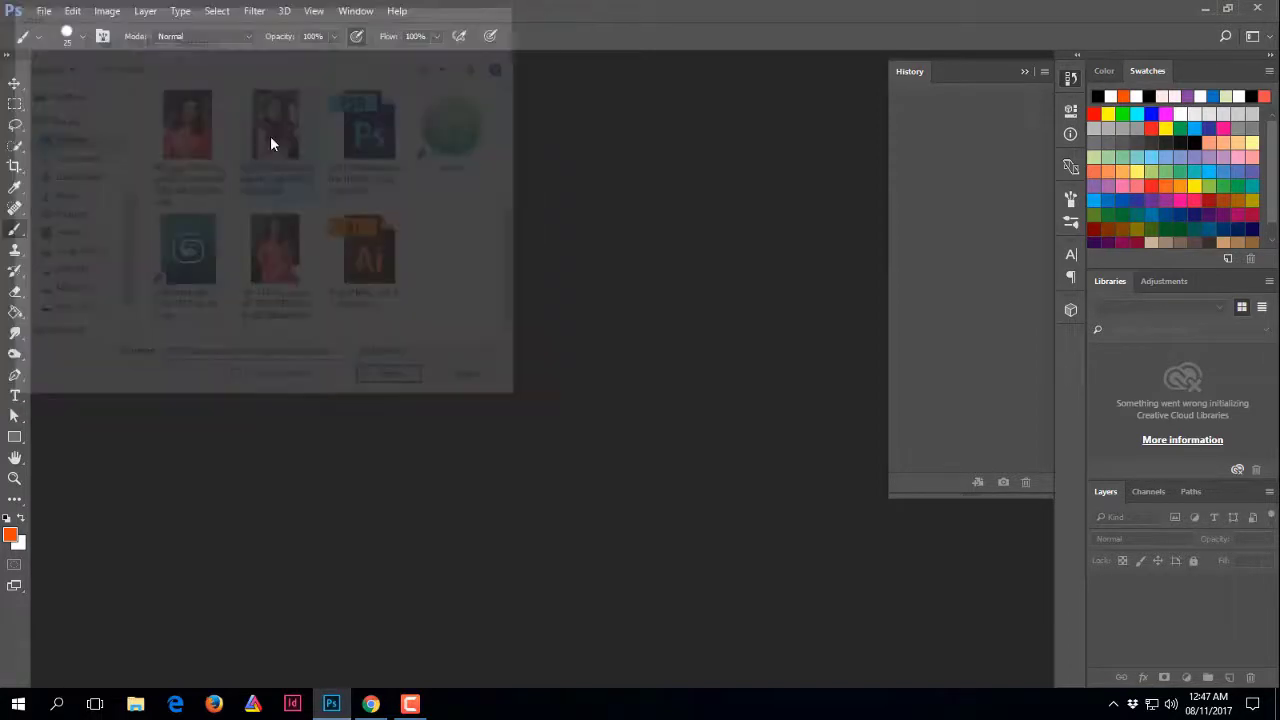
{"action": "left_click", "coordinate": [636, 264]}
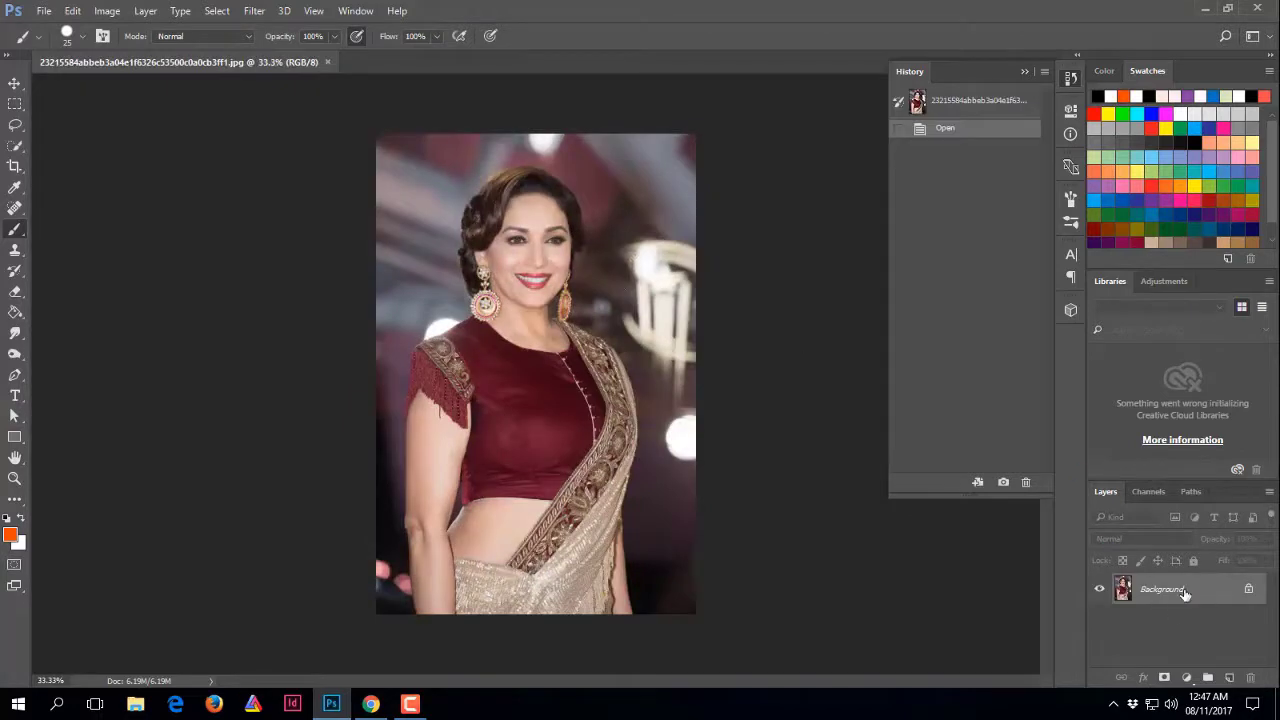
Duplicate the photo to Layer 1 and give Quick Selection a soft brush of about 53 px and 13% hardness
{"action": "key", "text": "ctrl+j"}
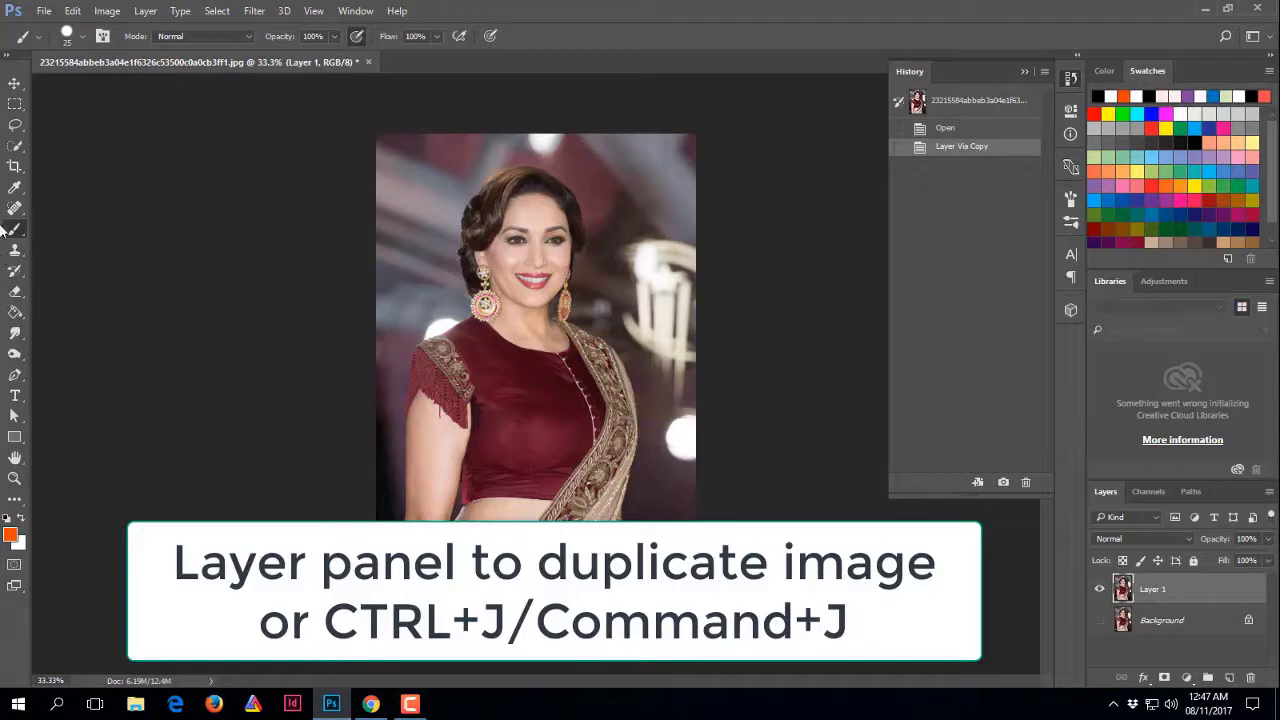
{"action": "left_click", "coordinate": [15, 147]}
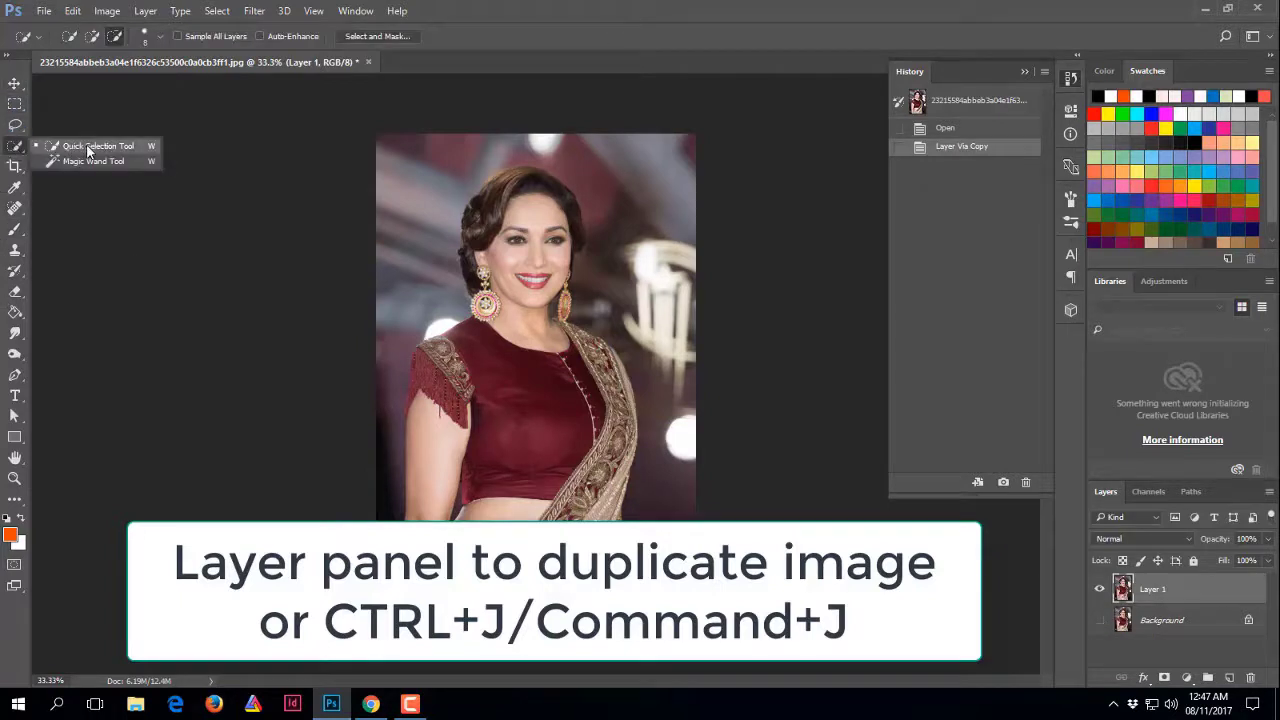
{"action": "left_click", "coordinate": [87, 148]}
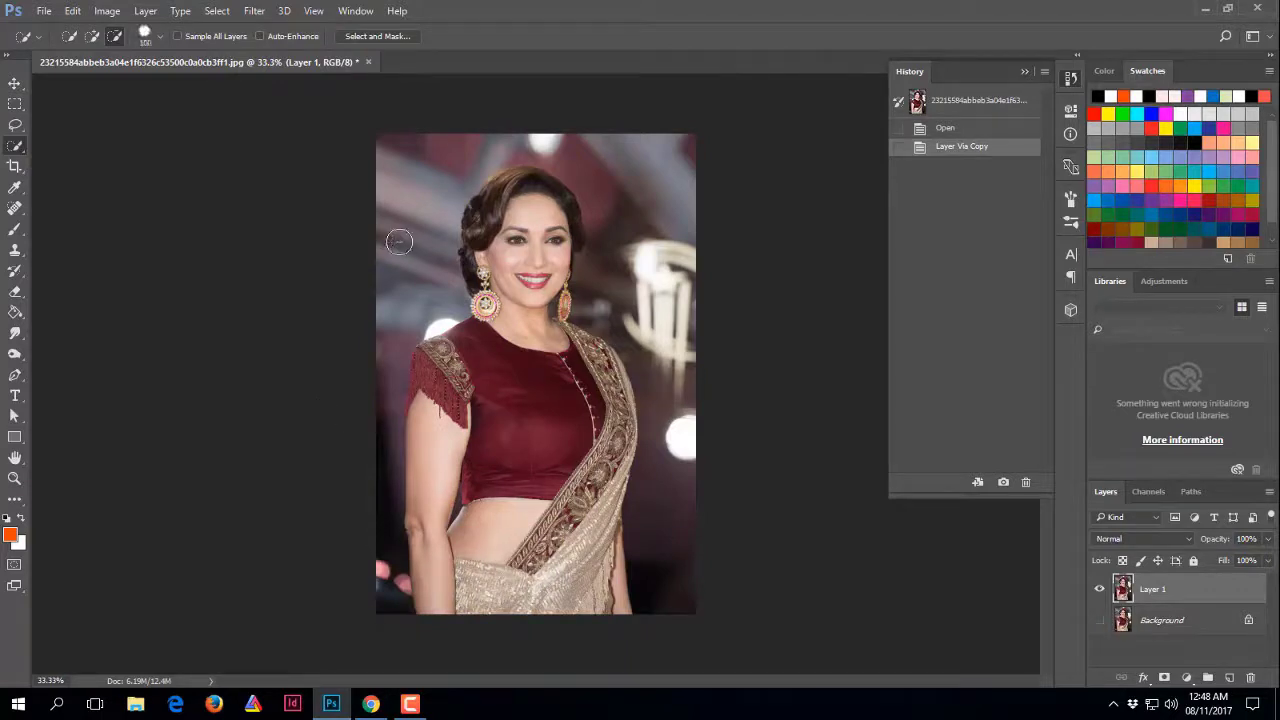
{"action": "left_click", "coordinate": [158, 43]}
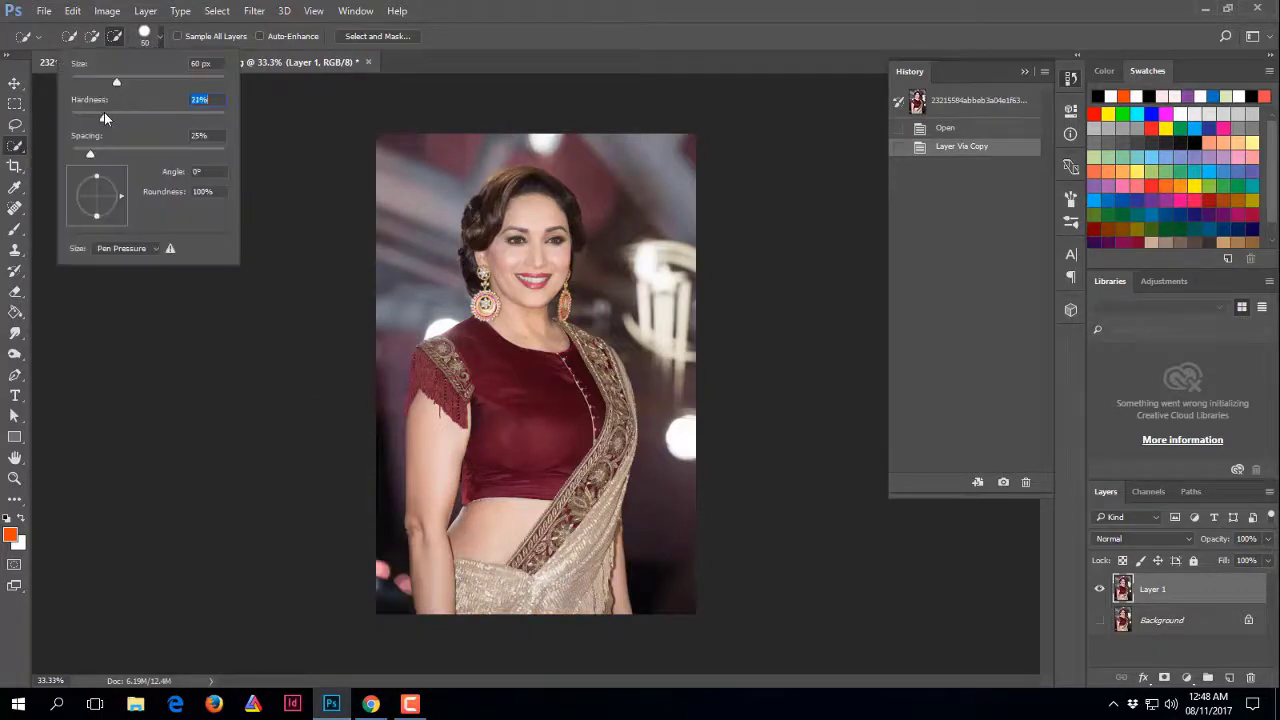
{"action": "left_click_drag", "start_coordinate": [104, 112], "coordinate": [45, 105]}
{"action": "left_click", "coordinate": [160, 40]}
{"action": "left_click", "coordinate": [160, 41]}
Paint a quick selection over the background along the left edge, top and around the woman
{"action": "left_click", "coordinate": [358, 187]}
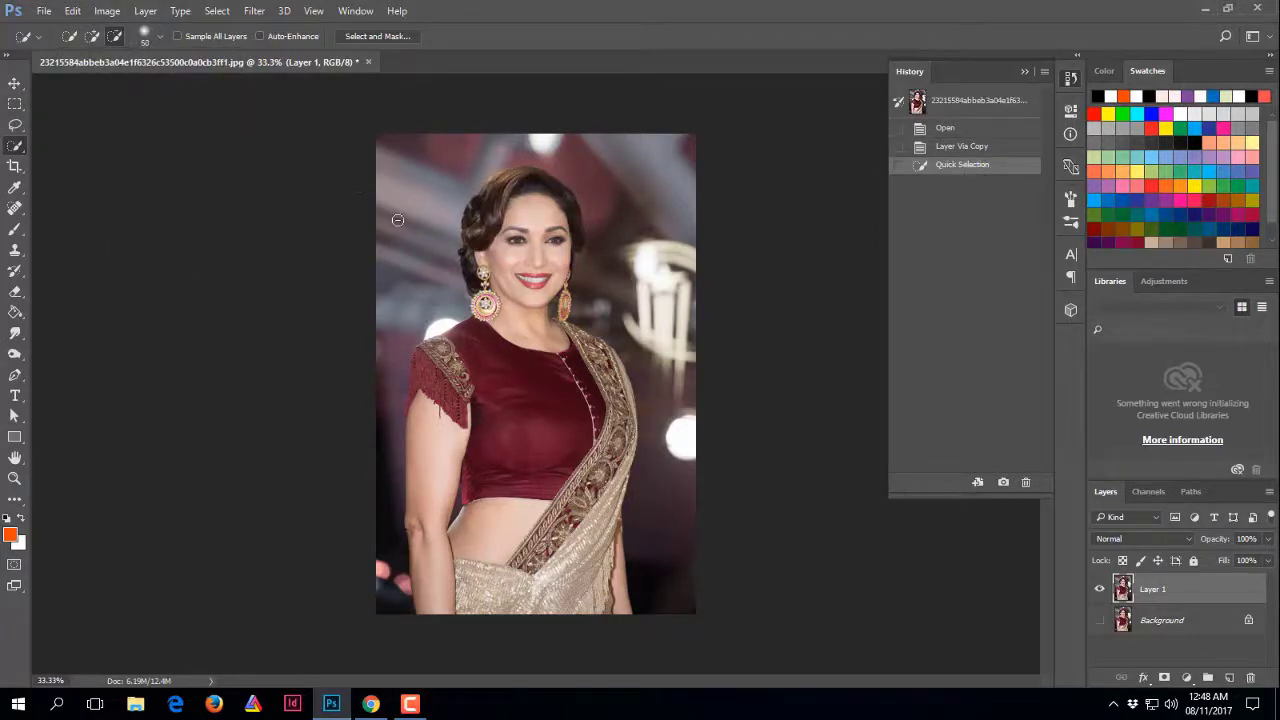
{"action": "left_click_drag", "start_coordinate": [390, 195], "coordinate": [386, 218]}
{"action": "key", "text": "ctrl+d"}
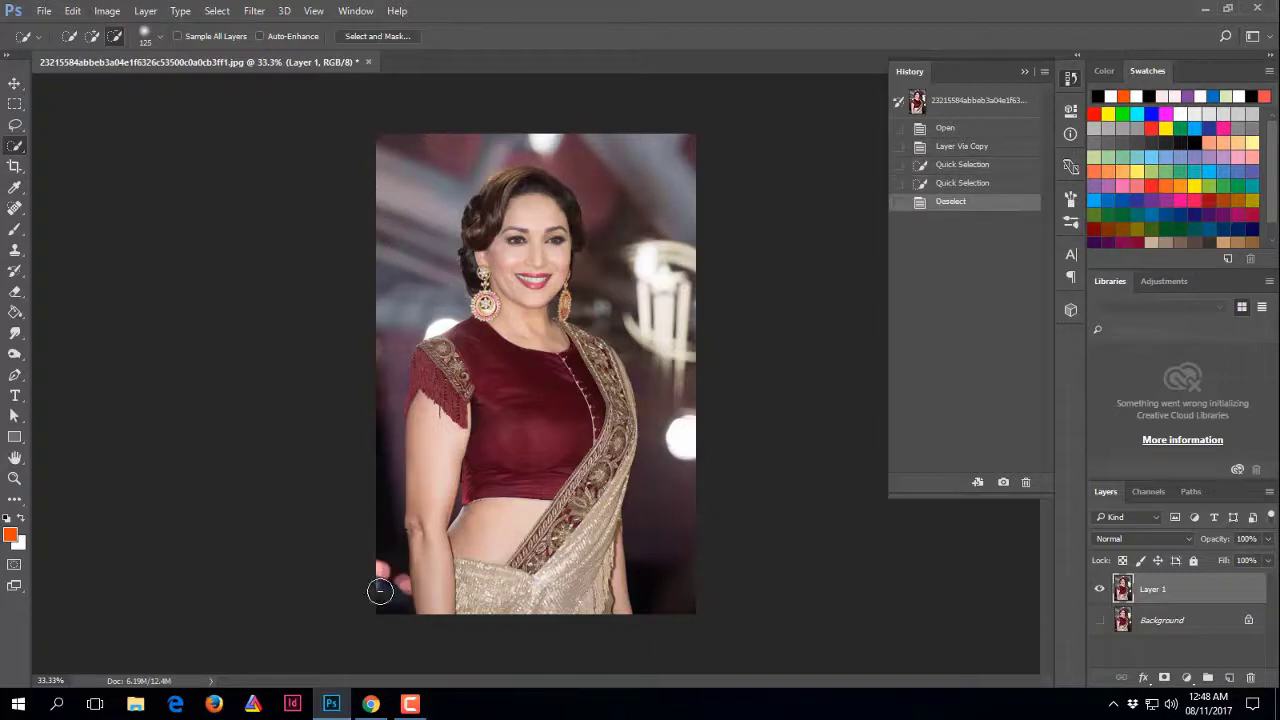
{"action": "left_click_drag", "start_coordinate": [380, 550], "coordinate": [372, 535]}
{"action": "left_click_drag", "start_coordinate": [366, 462], "coordinate": [377, 378]}
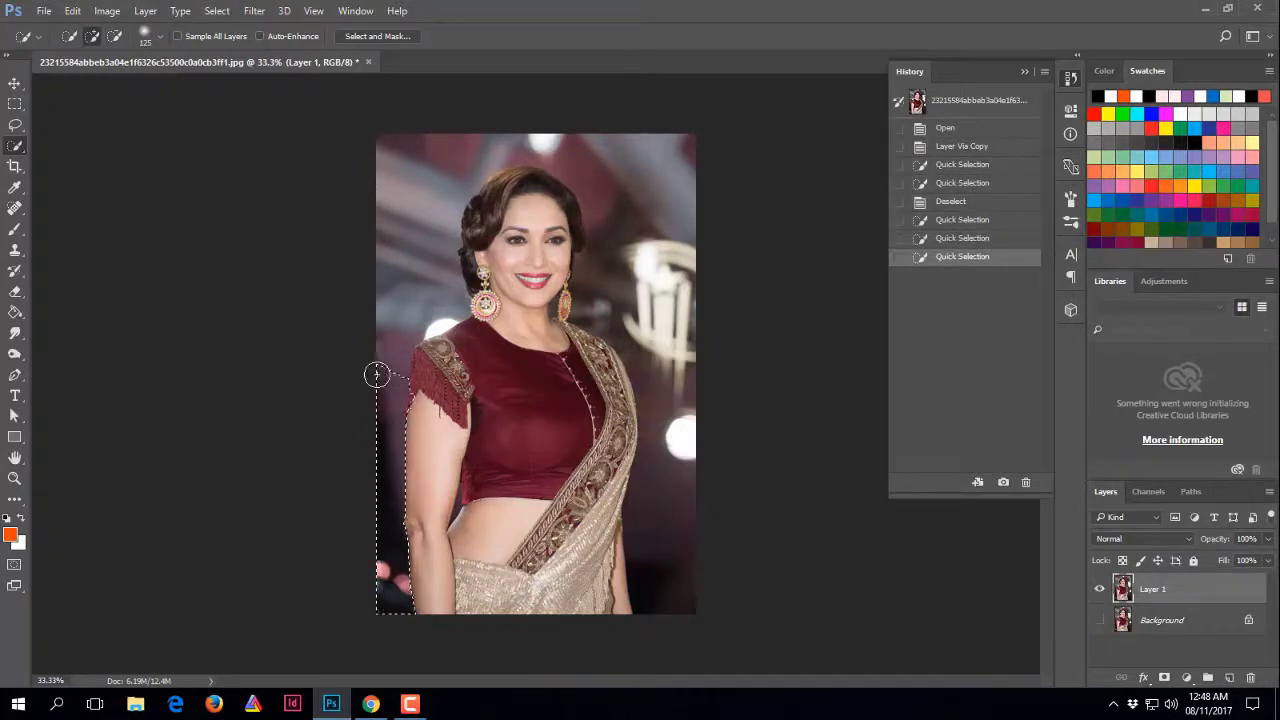
{"action": "left_click_drag", "start_coordinate": [380, 279], "coordinate": [399, 227]}
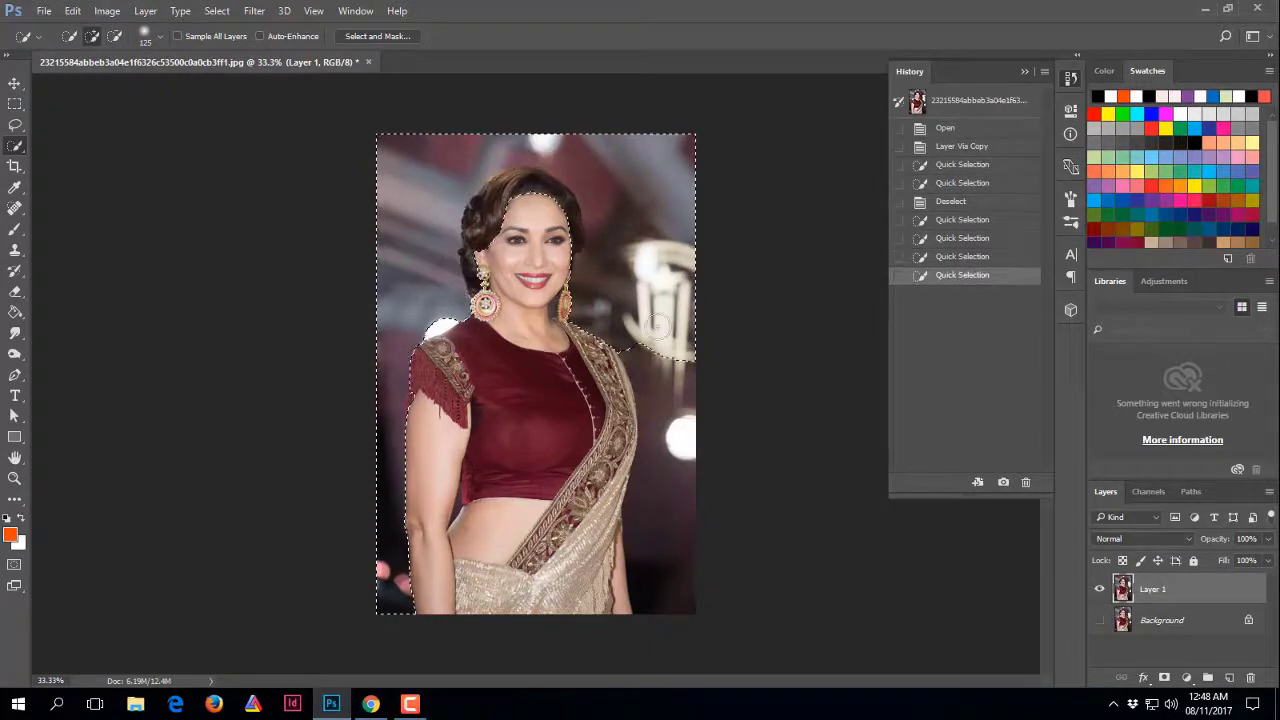
{"action": "left_click_drag", "start_coordinate": [655, 325], "coordinate": [671, 480]}
{"action": "left_click_drag", "start_coordinate": [405, 480], "coordinate": [405, 430]}
{"action": "scroll", "coordinate": [390, 425], "scroll_direction": "up", "scroll_amount": 3, "text": "alt"}
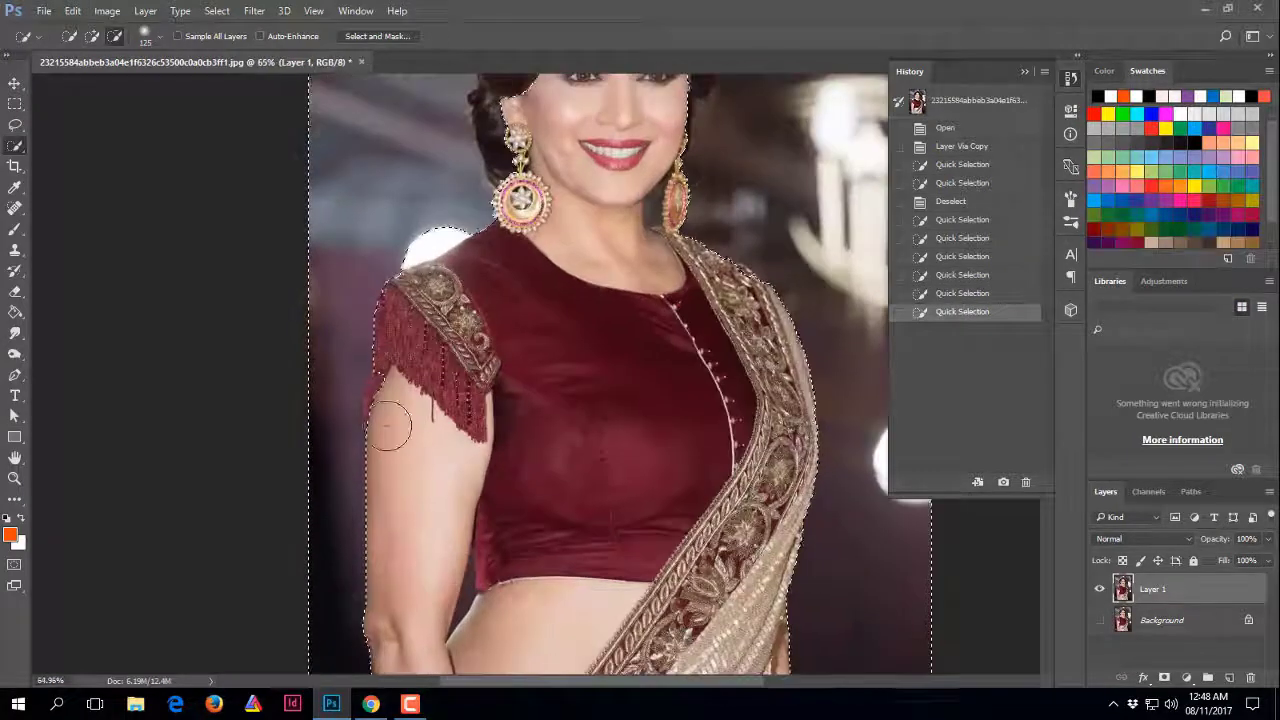
{"action": "scroll", "coordinate": [390, 425], "scroll_direction": "down", "scroll_amount": 3}
{"action": "scroll", "coordinate": [425, 520], "scroll_direction": "up", "scroll_amount": 2, "text": "alt"}
{"action": "scroll", "coordinate": [440, 520], "scroll_direction": "up", "scroll_amount": 2, "text": "alt"}
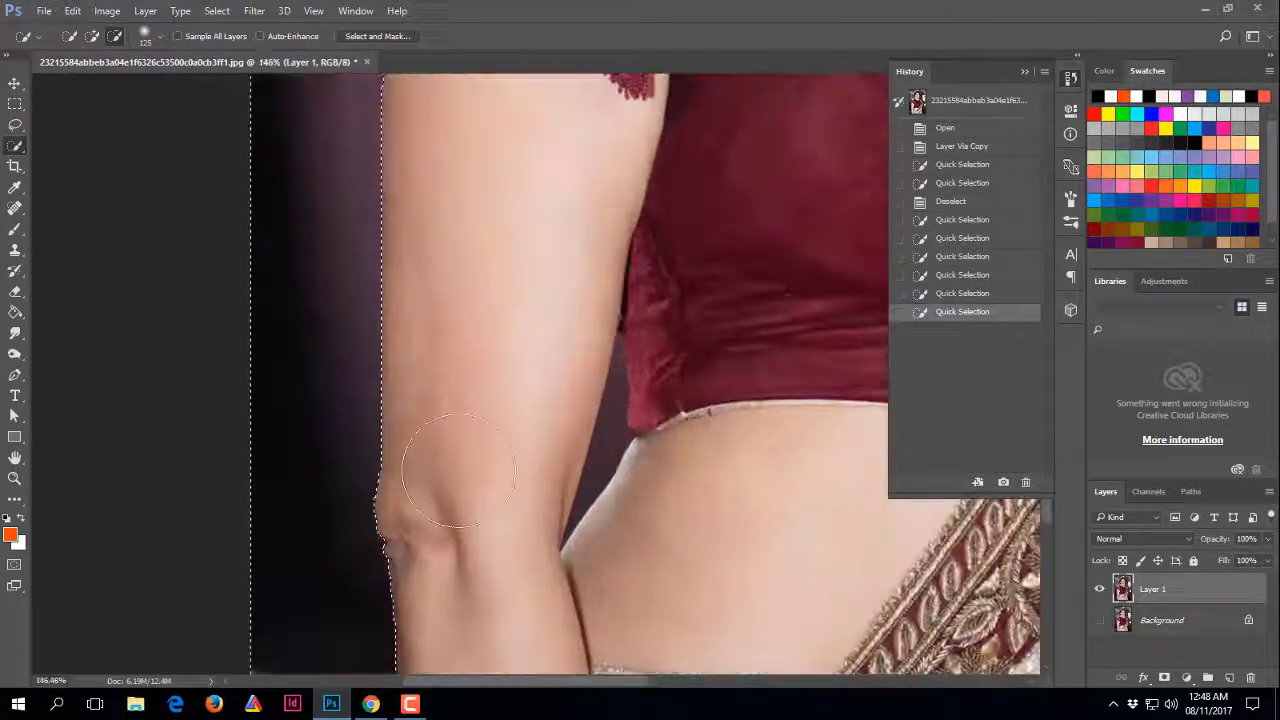
With a smaller brush, tighten the selection around the elbow, upper arm, sleeve fringe and shoulder
{"action": "key", "text": "bracketleft"}
{"action": "key", "text": "bracketleft"}
{"action": "key", "text": "bracketleft"}
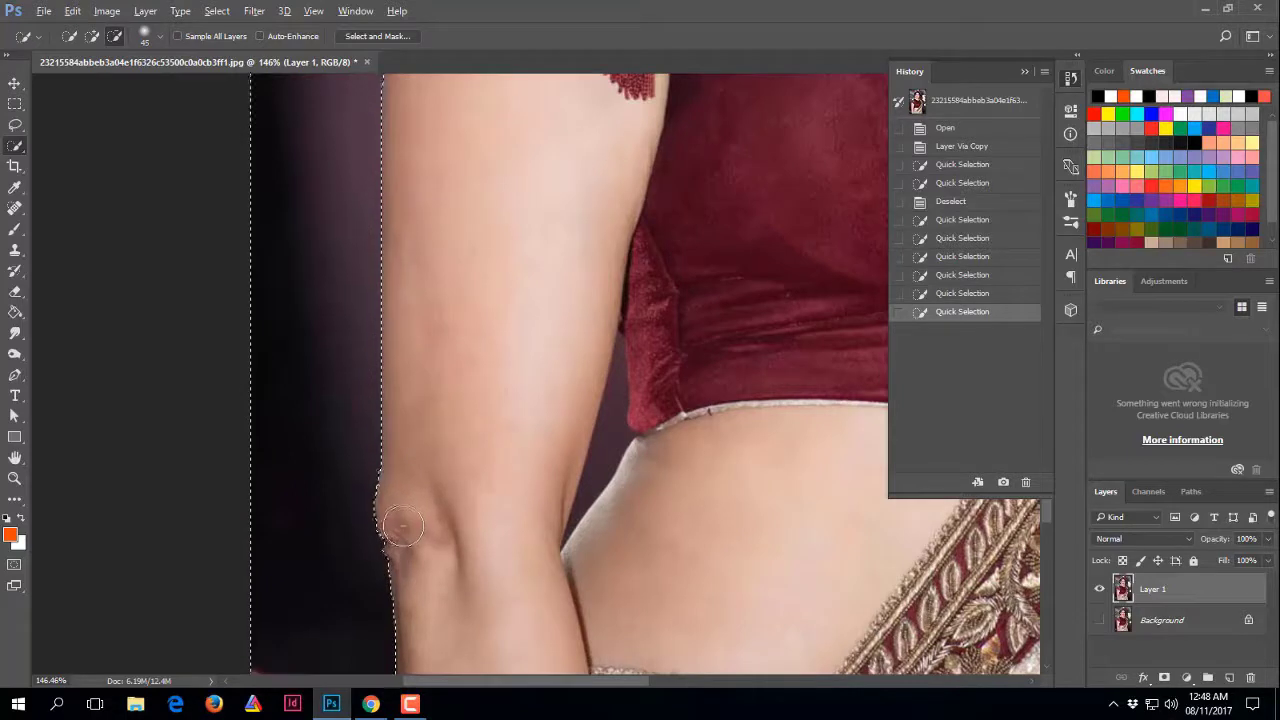
{"action": "left_click", "coordinate": [403, 526]}
{"action": "left_click_drag", "start_coordinate": [502, 120], "coordinate": [464, 490]}
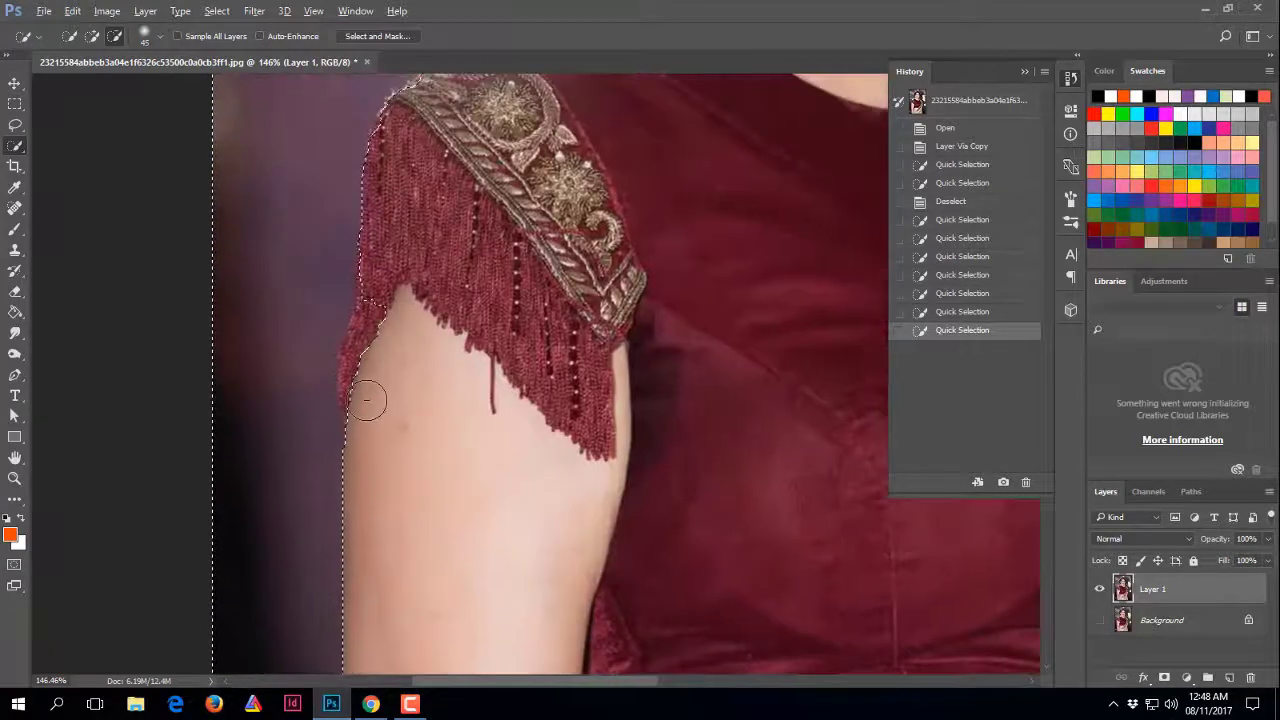
{"action": "mouse_move", "coordinate": [366, 400]}
{"action": "left_mouse_down"}
{"action": "mouse_move", "coordinate": [388, 280]}
{"action": "mouse_move", "coordinate": [340, 285]}
{"action": "left_mouse_up"}
{"action": "left_click", "coordinate": [388, 280]}
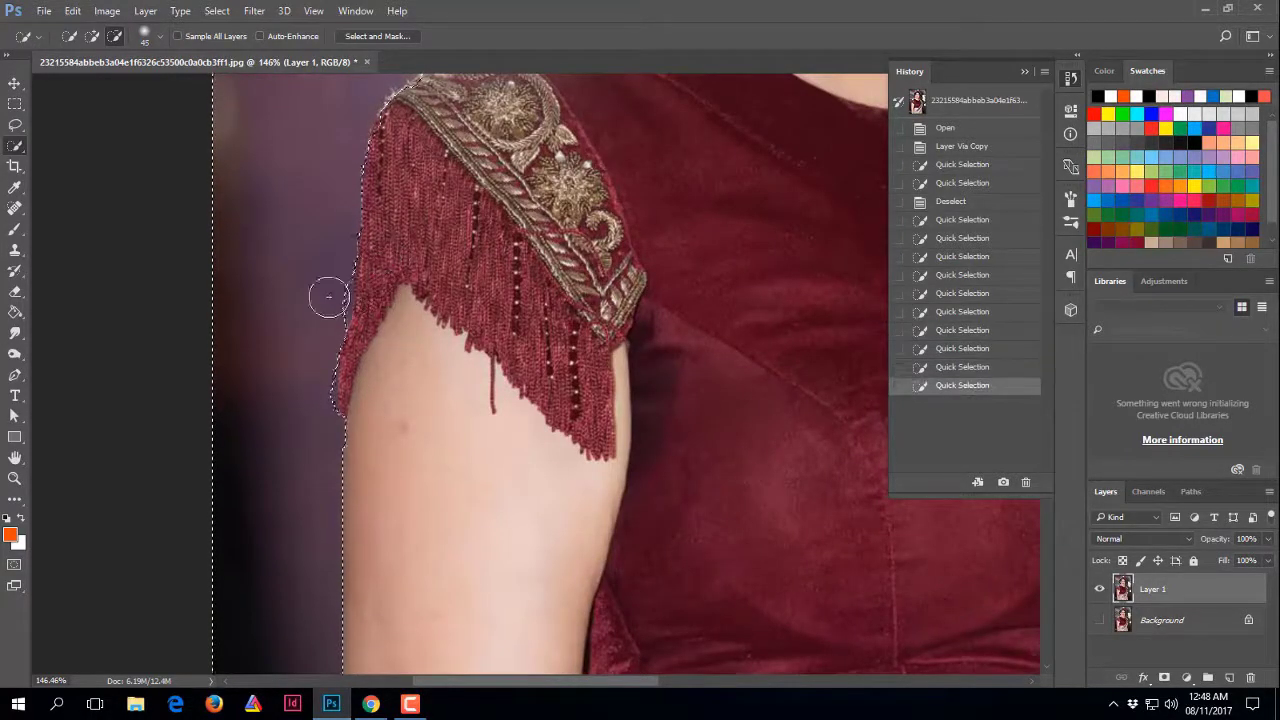
{"action": "left_click", "coordinate": [332, 299]}
{"action": "left_click", "coordinate": [329, 300]}
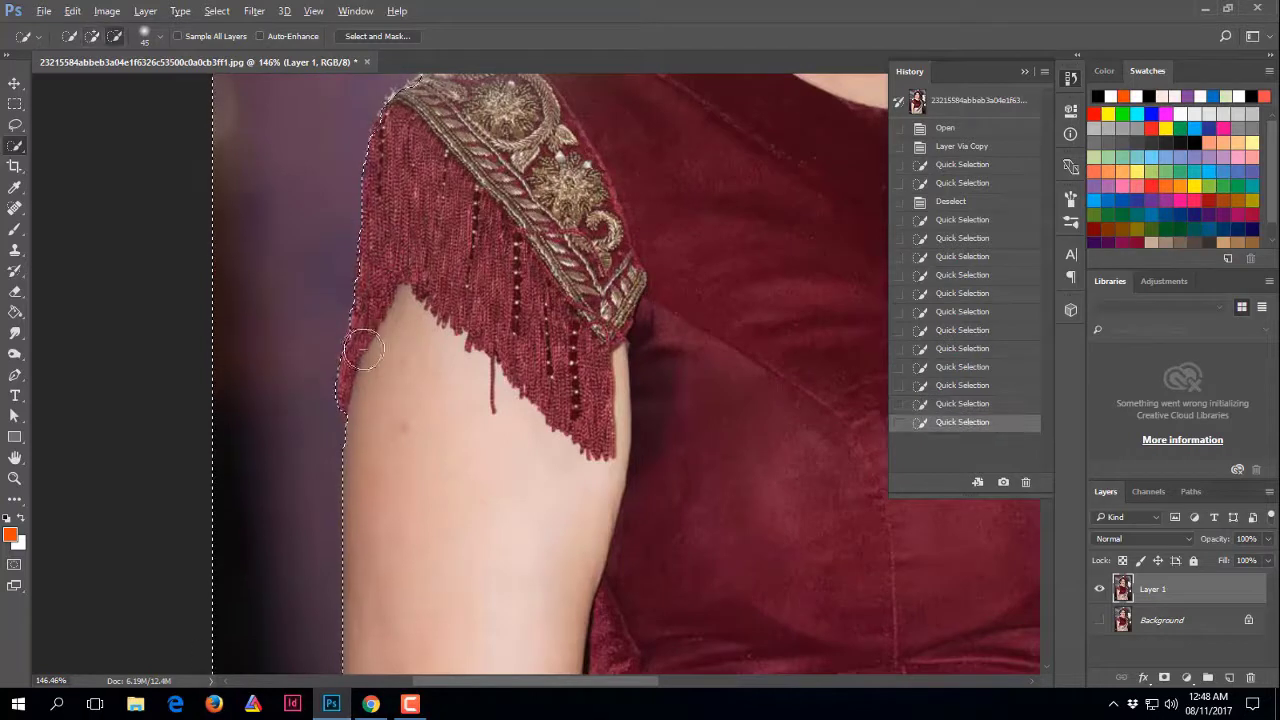
{"action": "left_click", "coordinate": [332, 350]}
{"action": "left_click", "coordinate": [340, 270]}
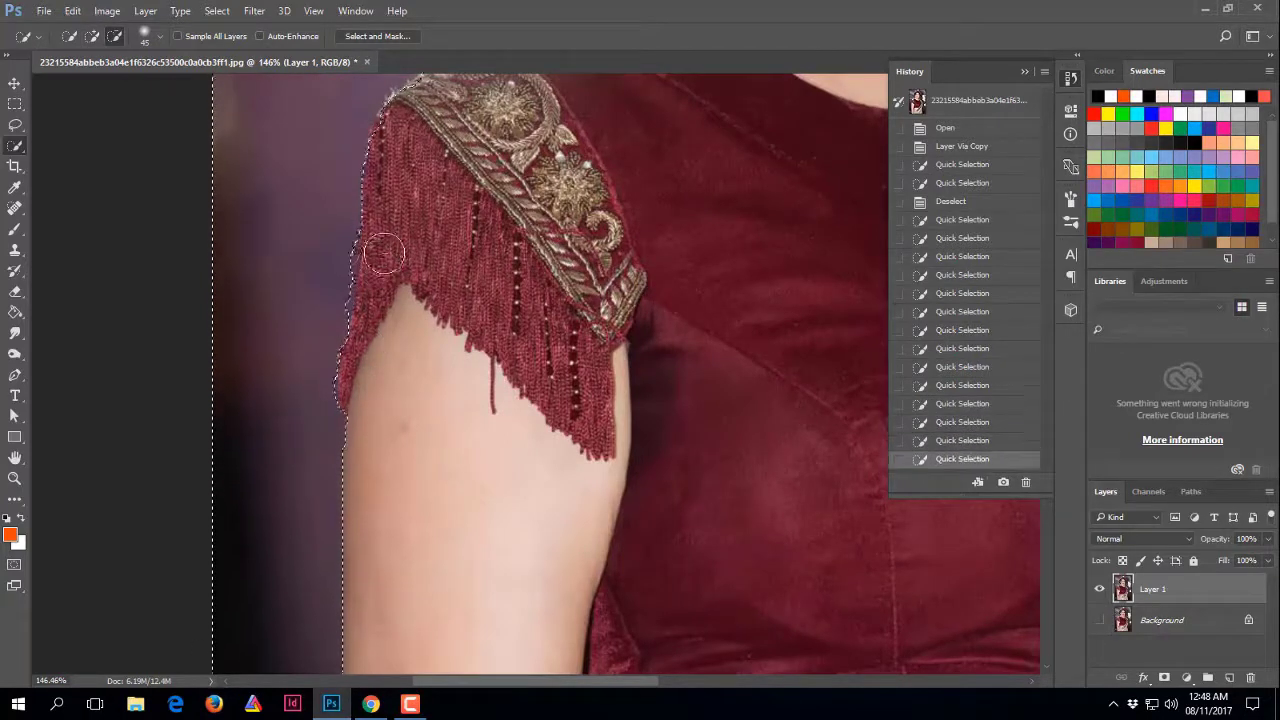
{"action": "left_click", "coordinate": [318, 304]}
{"action": "scroll", "coordinate": [330, 300], "scroll_direction": "up", "scroll_amount": 3}
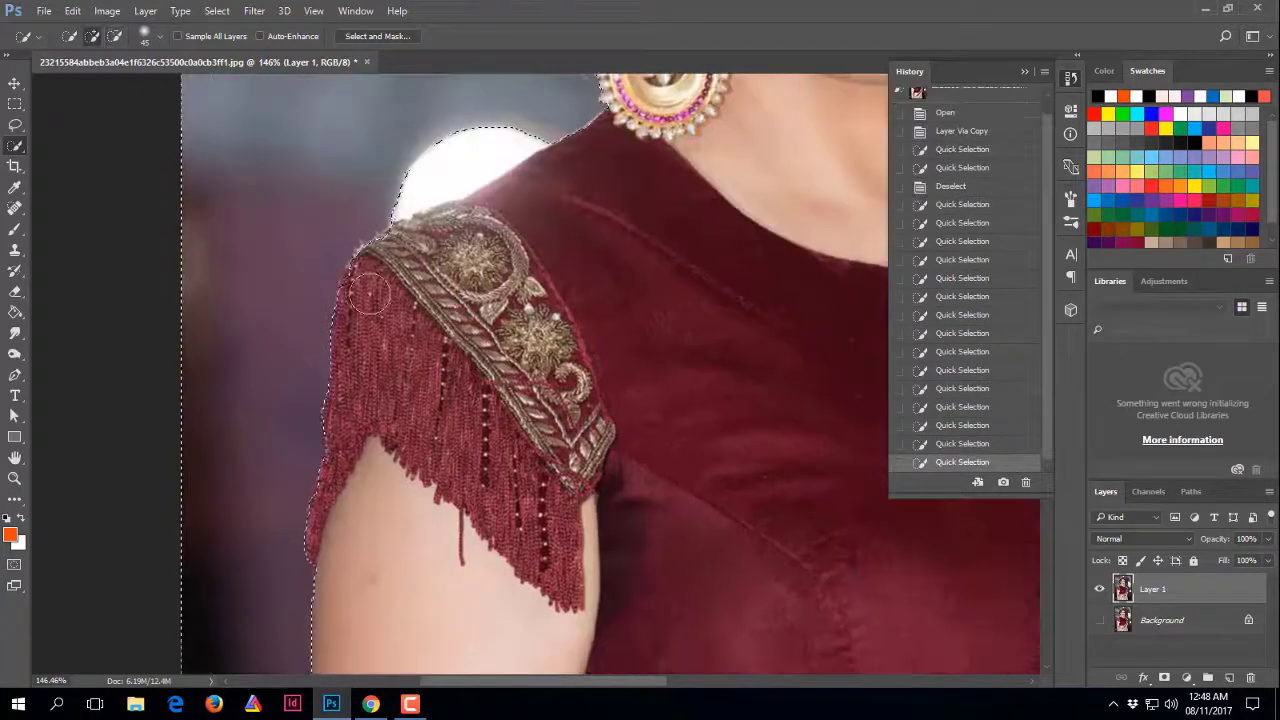
{"action": "left_click", "coordinate": [363, 289]}
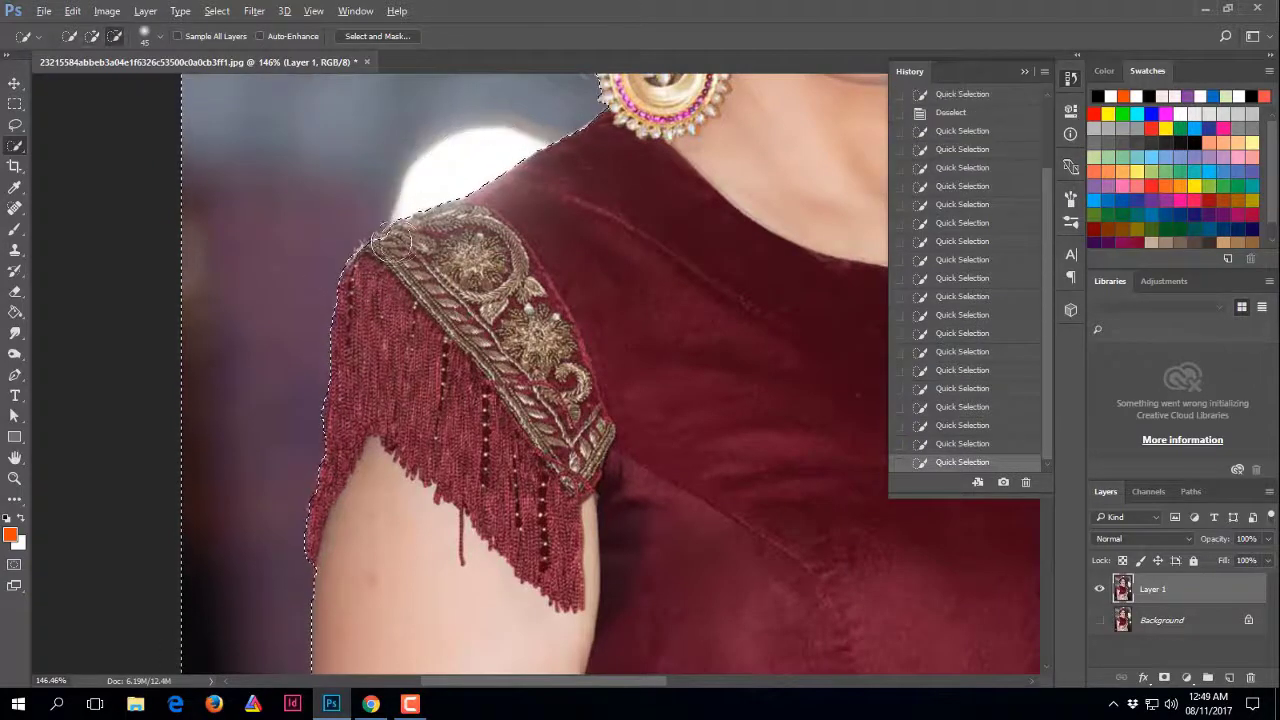
{"action": "left_click", "coordinate": [385, 245]}
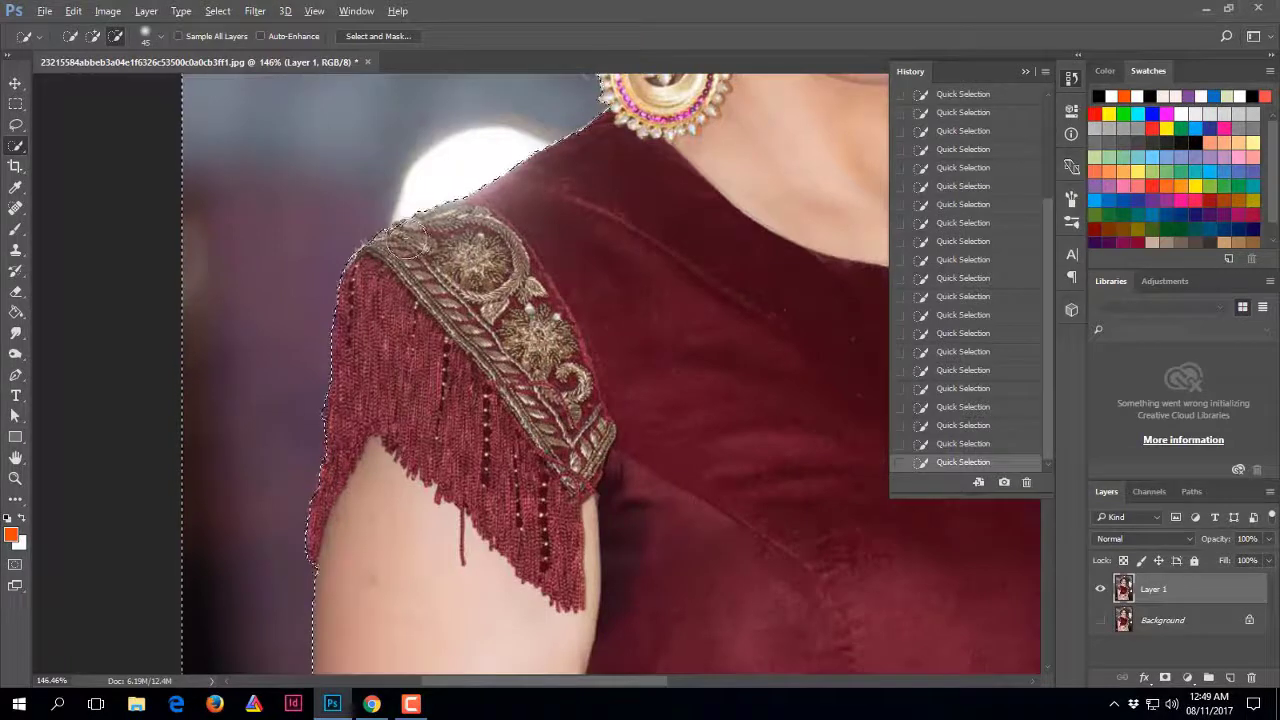
Add lasso regions, then extend the background selection beside the neck and around the hair
{"action": "key", "text": "l"}
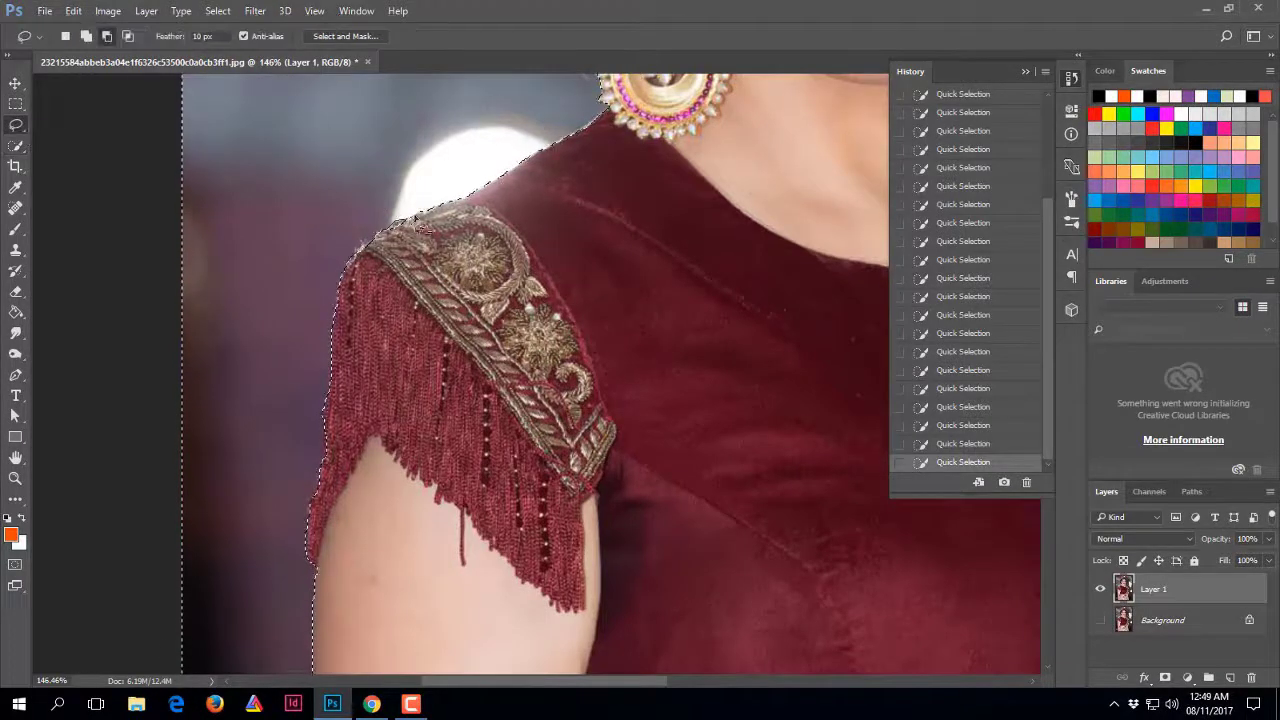
{"action": "left_click_drag", "start_coordinate": [418, 222], "coordinate": [432, 232]}
{"action": "left_click_drag", "start_coordinate": [360, 120], "coordinate": [296, 340]}
{"action": "key", "text": "w"}
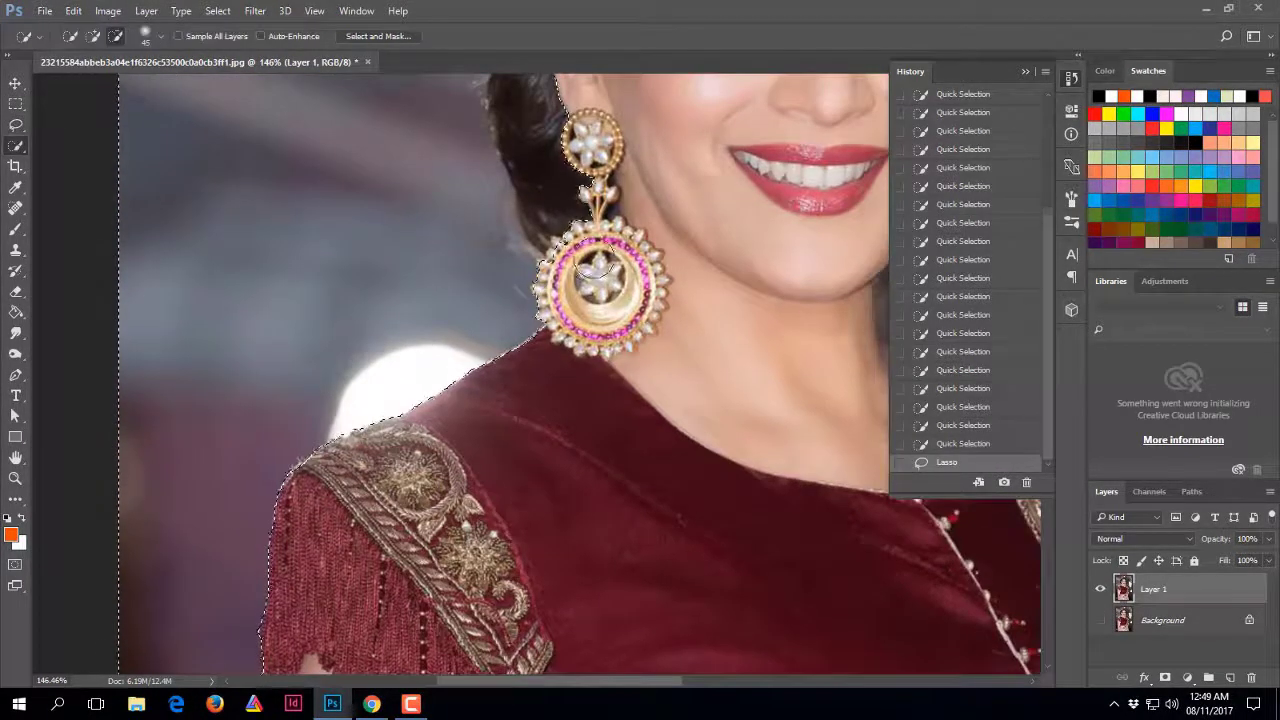
{"action": "mouse_move", "coordinate": [594, 273]}
{"action": "left_mouse_down"}
{"action": "mouse_move", "coordinate": [545, 230]}
{"action": "mouse_move", "coordinate": [530, 170]}
{"action": "left_mouse_up"}
{"action": "mouse_move", "coordinate": [535, 80]}
{"action": "left_mouse_down"}
{"action": "mouse_move", "coordinate": [497, 290]}
{"action": "mouse_move", "coordinate": [543, 257]}
{"action": "mouse_move", "coordinate": [508, 372]}
{"action": "left_mouse_up"}
{"action": "mouse_move", "coordinate": [430, 420]}
{"action": "left_mouse_down"}
{"action": "mouse_move", "coordinate": [549, 171]}
{"action": "mouse_move", "coordinate": [671, 105]}
{"action": "mouse_move", "coordinate": [551, 240]}
{"action": "left_mouse_up"}
{"action": "mouse_move", "coordinate": [423, 251]}
{"action": "left_mouse_down"}
{"action": "mouse_move", "coordinate": [611, 186]}
{"action": "mouse_move", "coordinate": [740, 455]}
{"action": "mouse_move", "coordinate": [803, 497]}
{"action": "mouse_move", "coordinate": [757, 606]}
{"action": "mouse_move", "coordinate": [631, 466]}
{"action": "left_mouse_up"}
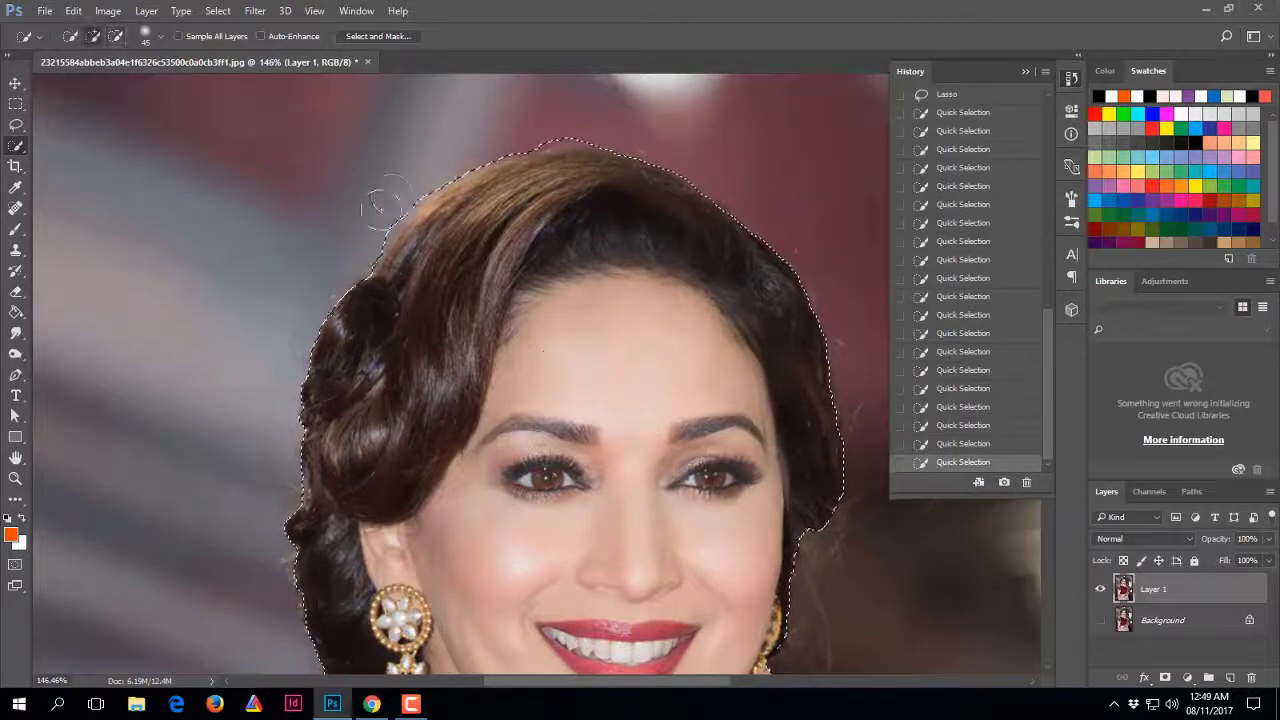
{"action": "left_click_drag", "start_coordinate": [366, 303], "coordinate": [391, 263]}
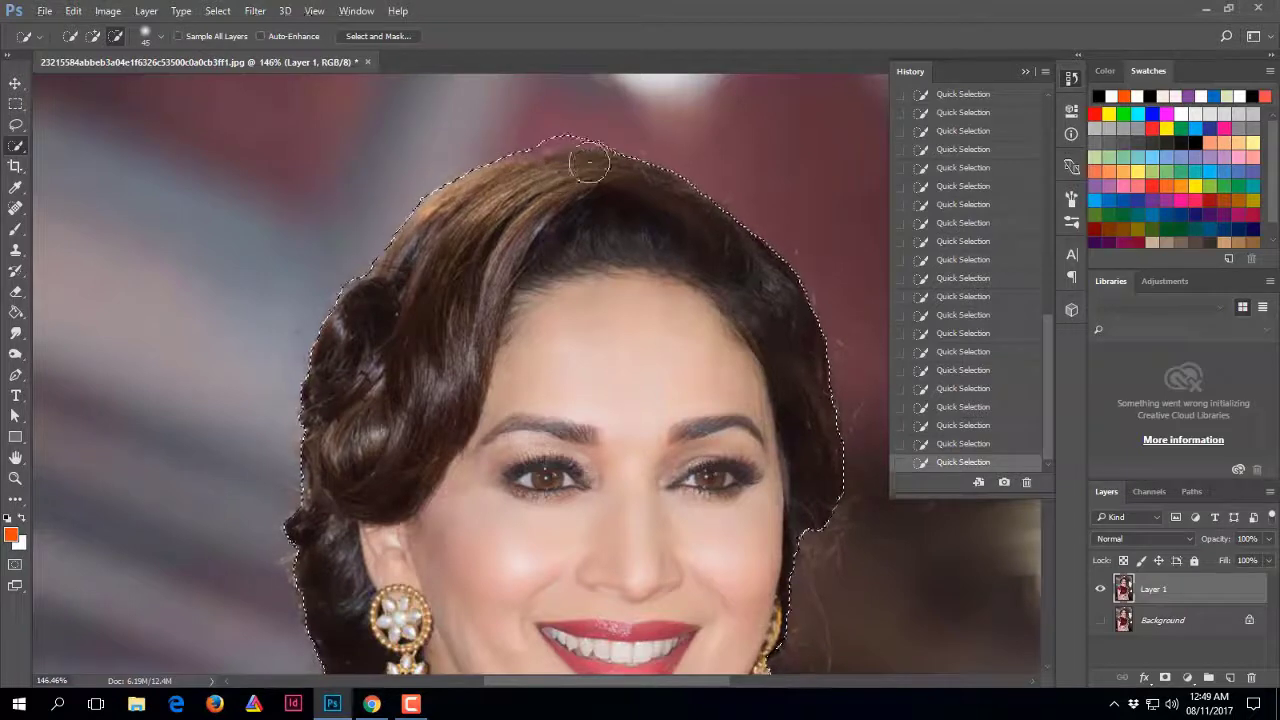
Refine the selection along the shoulder and add the background between chin and right earring
{"action": "left_click_drag", "start_coordinate": [660, 605], "coordinate": [430, 415]}
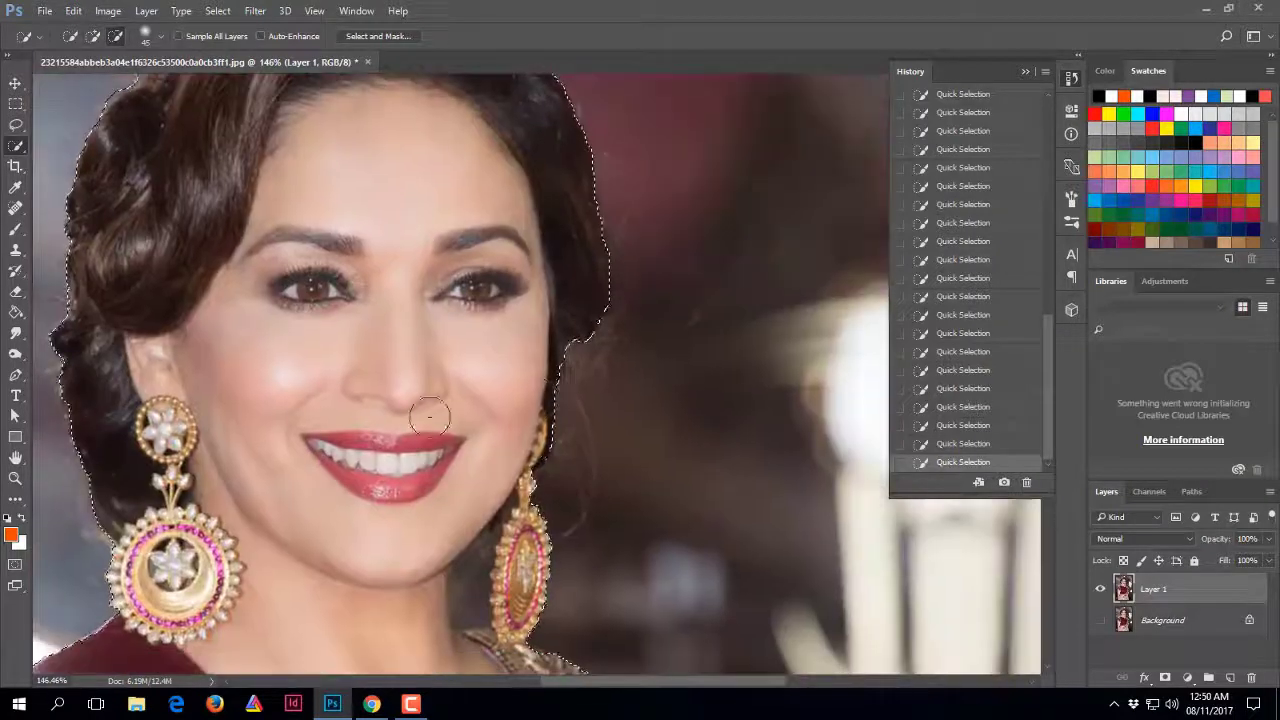
{"action": "scroll", "coordinate": [429, 416], "scroll_direction": "down", "scroll_amount": 1}
{"action": "scroll", "coordinate": [497, 380], "scroll_direction": "down", "scroll_amount": 3}
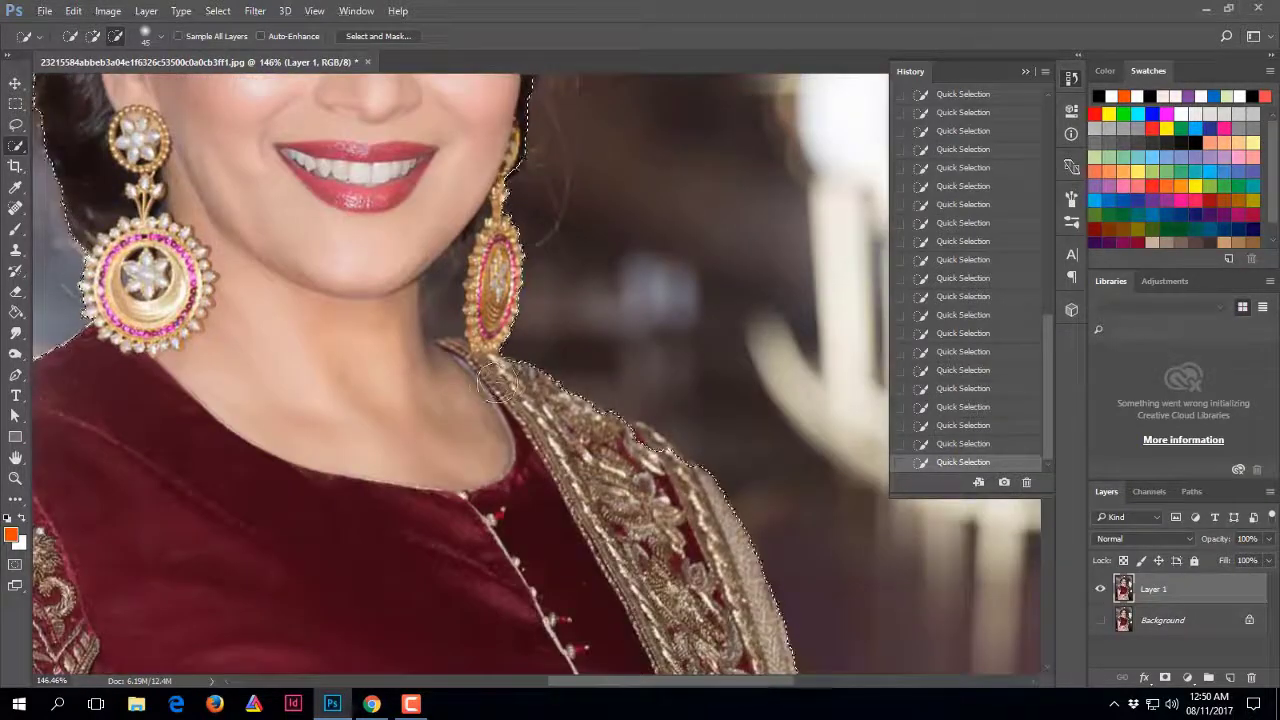
{"action": "mouse_move", "coordinate": [497, 380]}
{"action": "left_mouse_down"}
{"action": "mouse_move", "coordinate": [577, 430]}
{"action": "mouse_move", "coordinate": [672, 447]}
{"action": "left_mouse_up"}
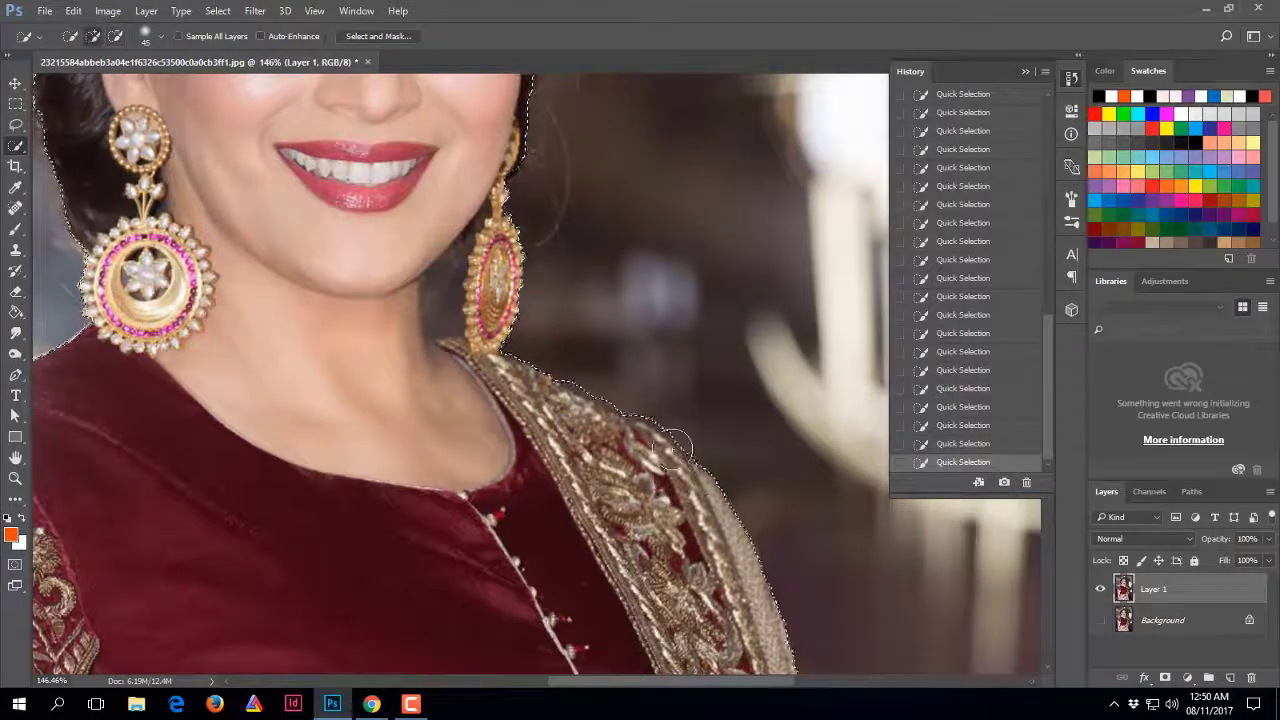
{"action": "scroll", "coordinate": [700, 440], "scroll_direction": "down", "scroll_amount": 2}
{"action": "scroll", "coordinate": [700, 440], "scroll_direction": "right", "scroll_amount": 1}
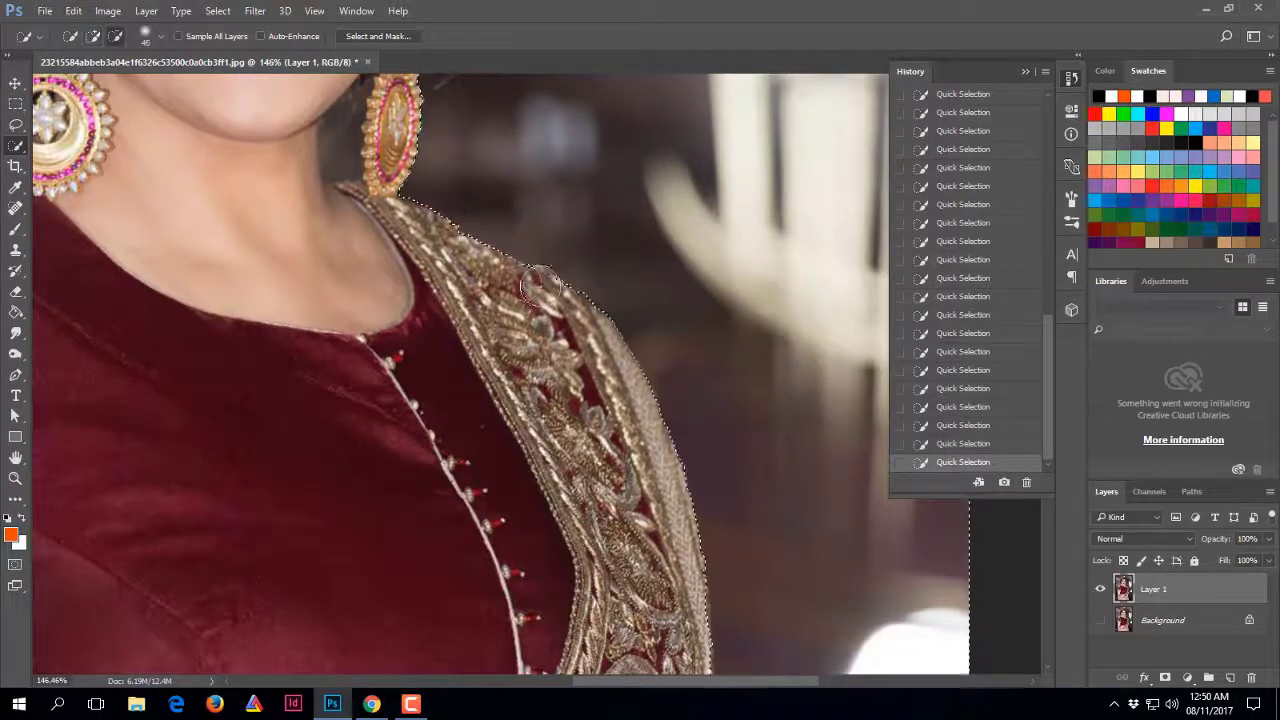
{"action": "key", "text": "bracketleft"}
{"action": "key", "text": "bracketleft"}
{"action": "key", "text": "bracketleft"}
{"action": "scroll", "coordinate": [663, 313], "scroll_direction": "down", "scroll_amount": 3}
{"action": "scroll", "coordinate": [663, 313], "scroll_direction": "right", "scroll_amount": 1}
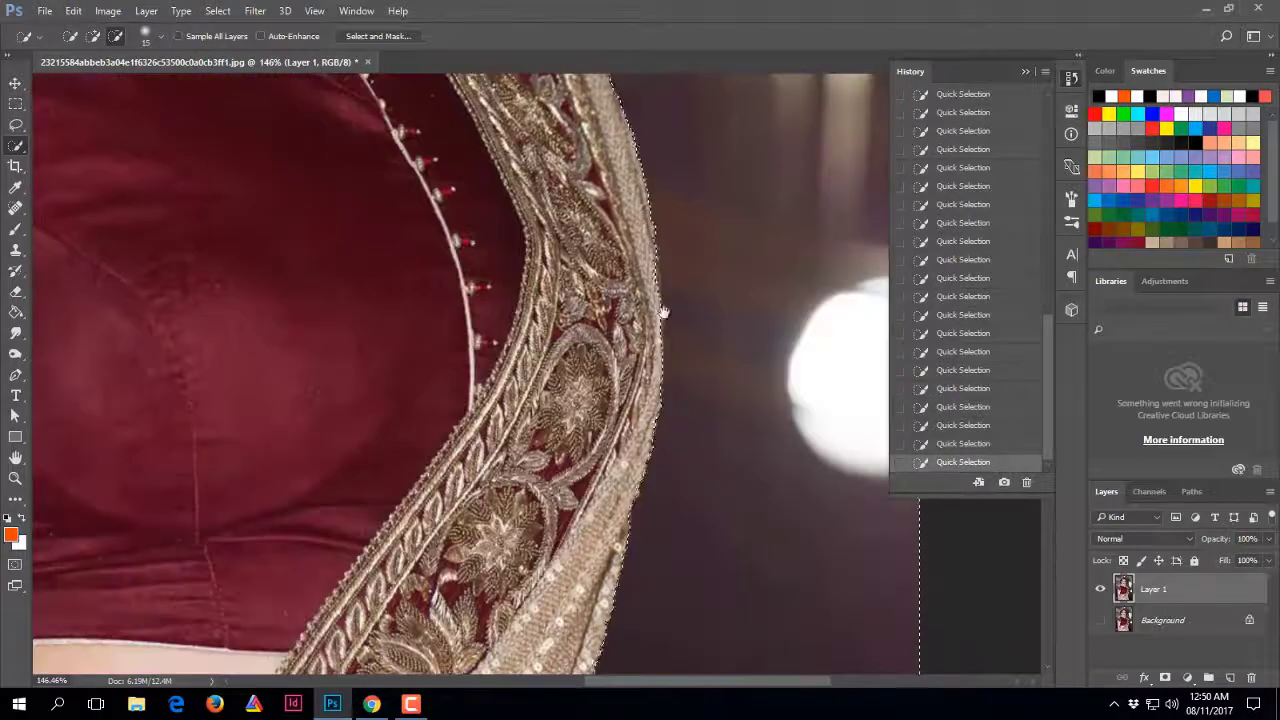
{"action": "scroll", "coordinate": [650, 268], "scroll_direction": "down", "scroll_amount": 1}
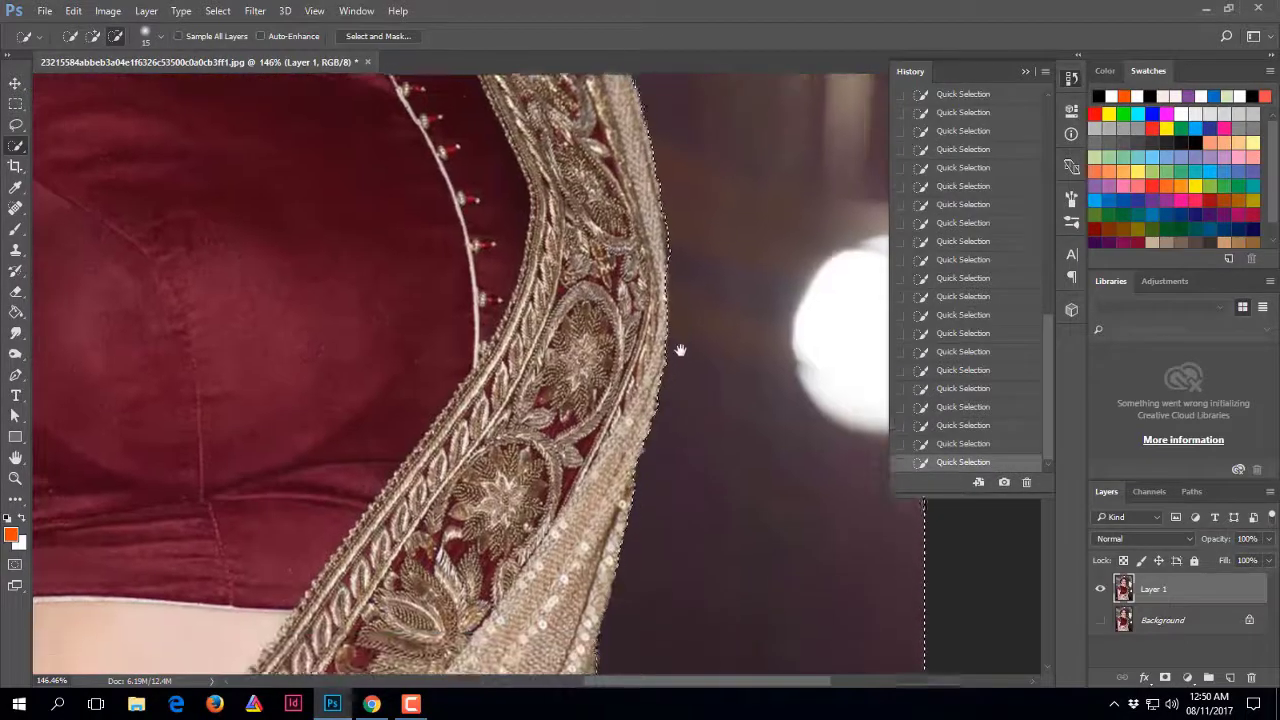
{"action": "scroll", "coordinate": [648, 318], "scroll_direction": "down", "scroll_amount": 5}
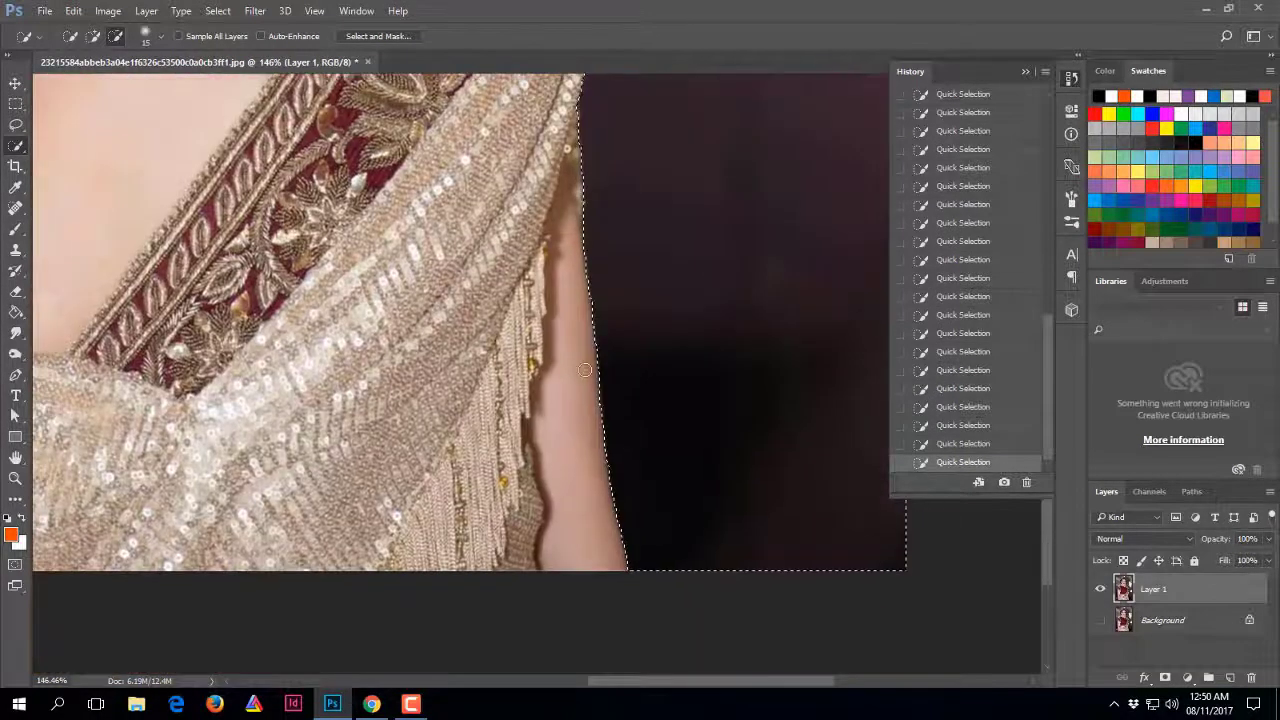
{"action": "scroll", "coordinate": [645, 400], "scroll_direction": "up", "scroll_amount": 10}
{"action": "scroll", "coordinate": [643, 455], "scroll_direction": "up", "scroll_amount": 2}
{"action": "left_click", "coordinate": [643, 455]}
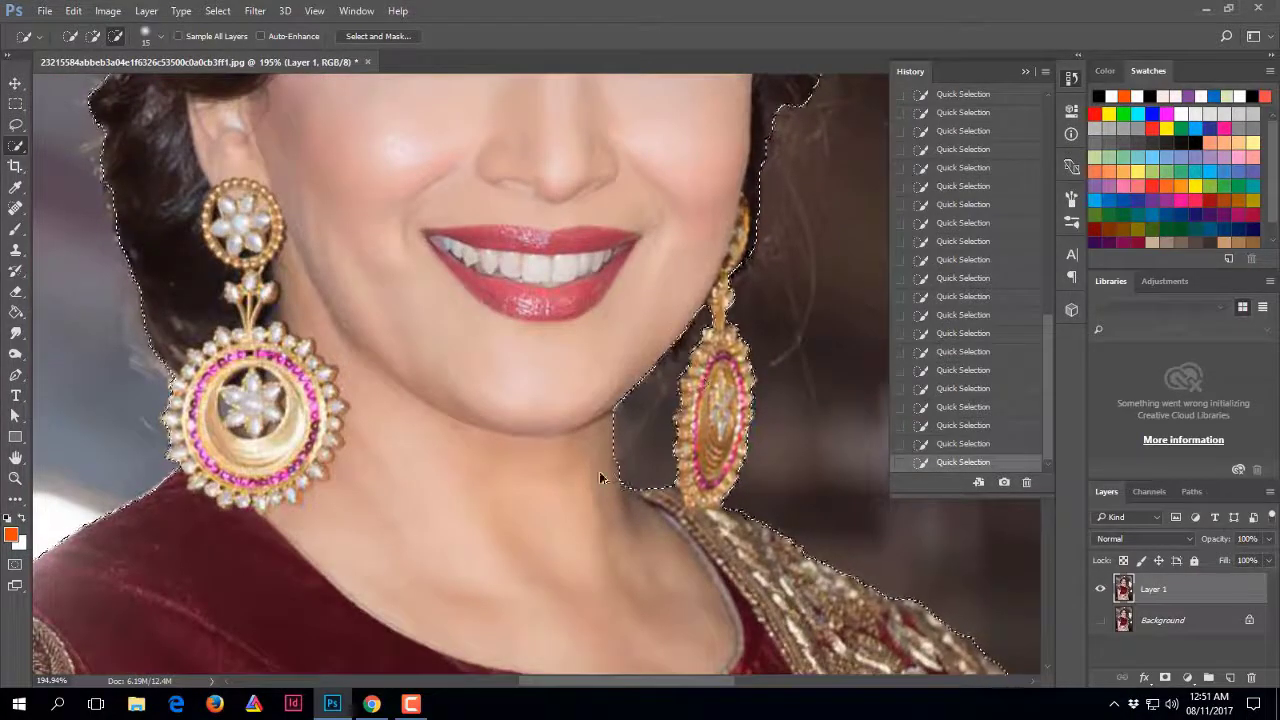
{"action": "scroll", "coordinate": [599, 471], "scroll_direction": "down", "scroll_amount": 10}
Add the arm–waist gap and leftover background near the waist using Magic Wand and Quick Selection
{"action": "key", "text": "shift+w"}
{"action": "left_click", "coordinate": [482, 440]}
{"action": "left_click", "coordinate": [484, 375]}
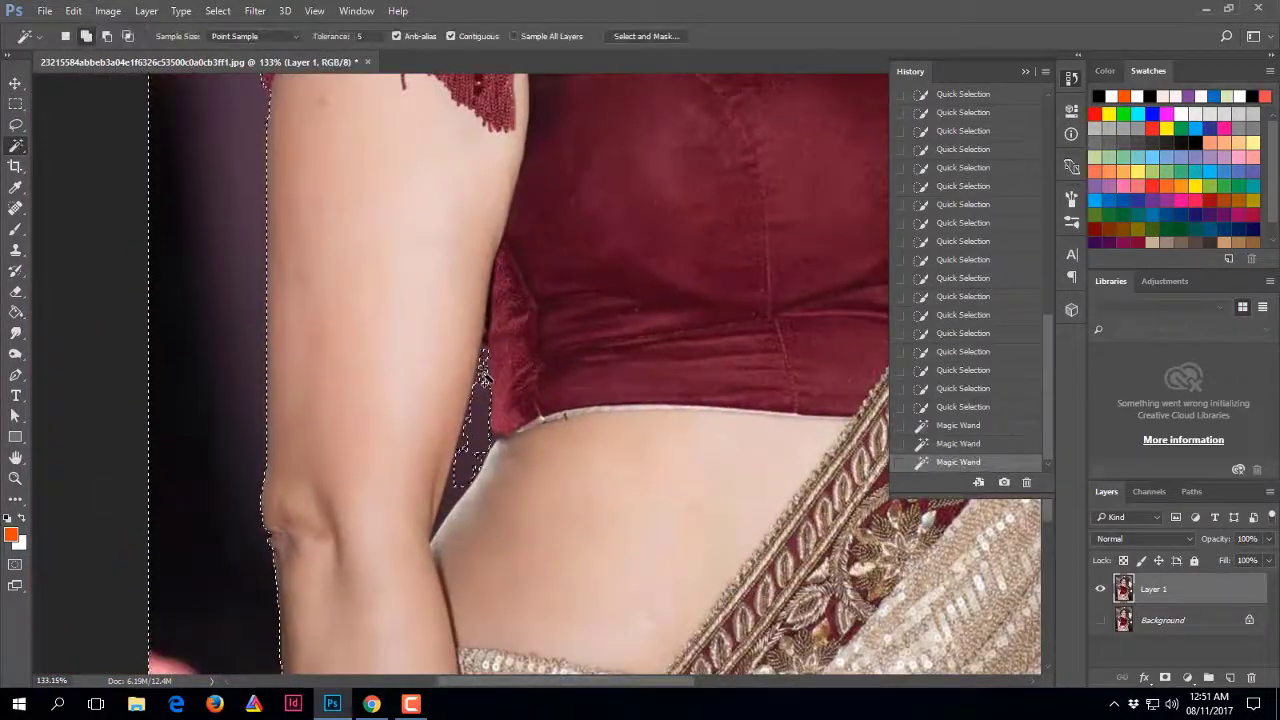
{"action": "left_click", "coordinate": [475, 455]}
{"action": "left_click", "coordinate": [470, 462]}
{"action": "left_click", "coordinate": [466, 467]}
{"action": "key", "text": "shift+w"}
{"action": "left_click", "coordinate": [466, 467]}
{"action": "key", "text": "shift+w"}
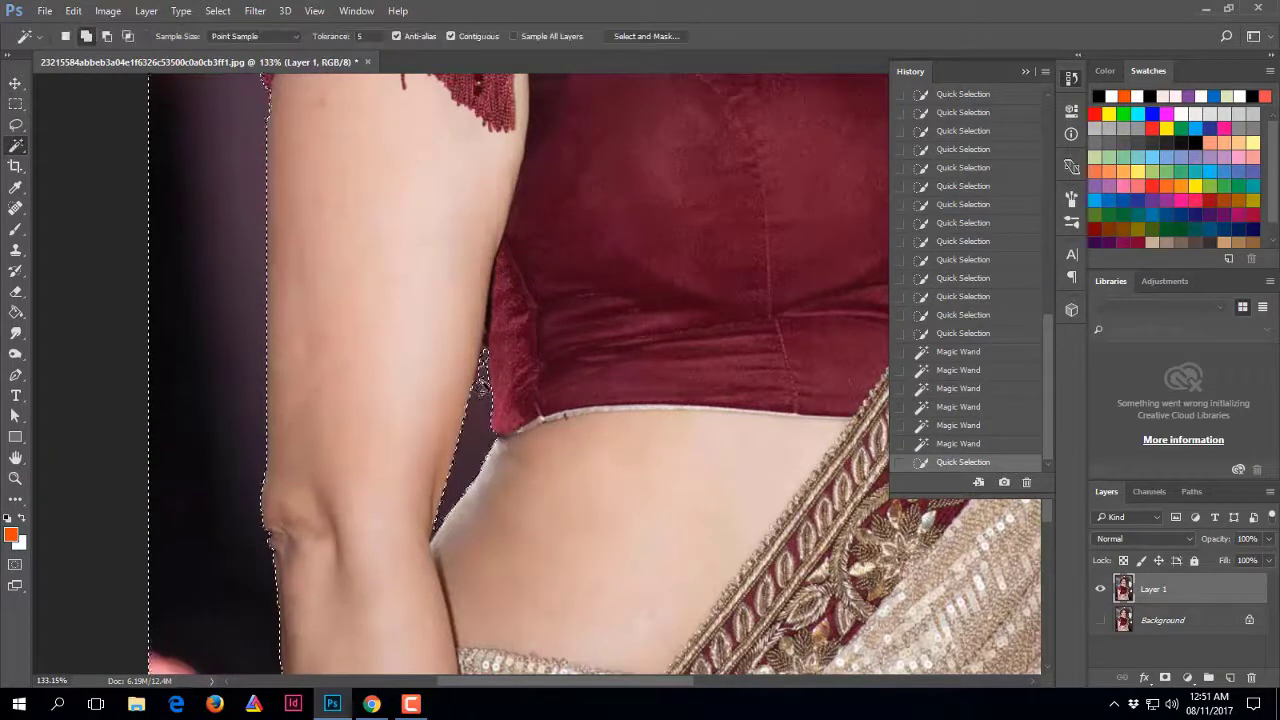
{"action": "left_click", "coordinate": [472, 455]}
{"action": "scroll", "coordinate": [484, 410], "scroll_direction": "up", "scroll_amount": 4}
{"action": "left_click", "coordinate": [481, 385]}
{"action": "left_click", "coordinate": [481, 385]}
{"action": "left_click", "coordinate": [483, 372]}
Clean up the selection along the arm edge, then invert it onto the woman
{"action": "key", "text": "shift+w"}
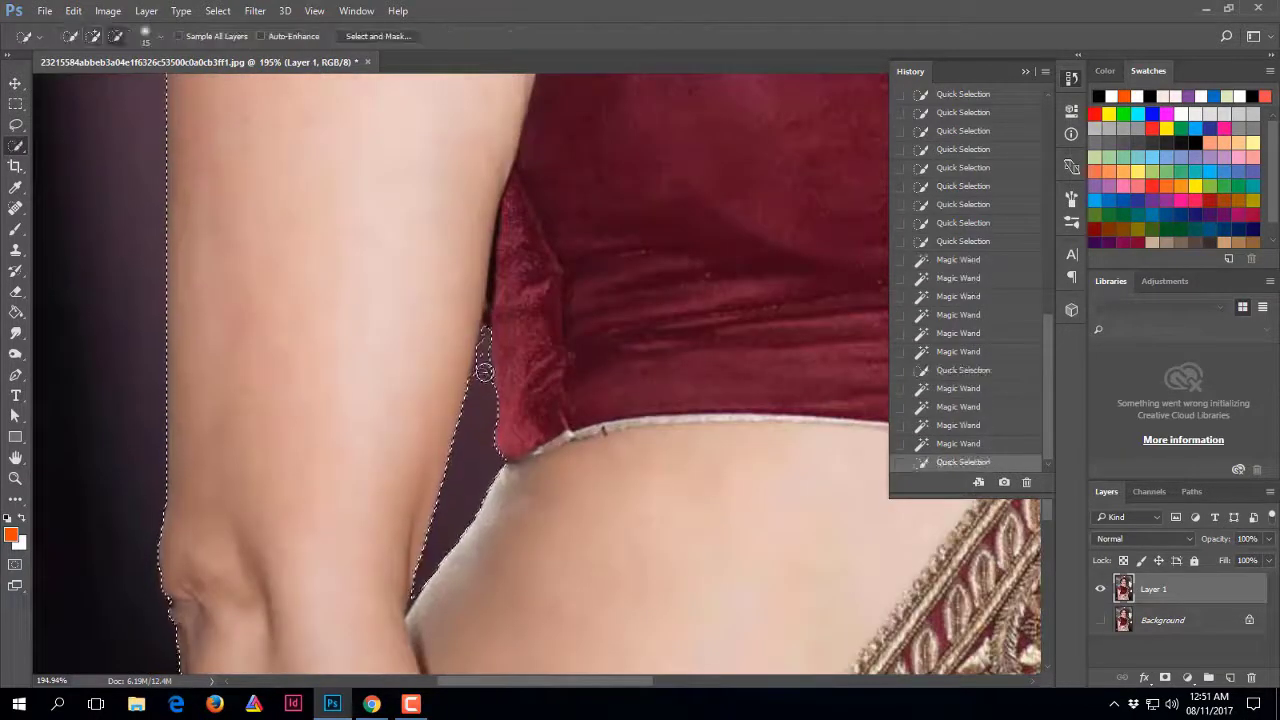
{"action": "left_click", "coordinate": [486, 366]}
{"action": "left_click", "coordinate": [494, 484]}
{"action": "scroll", "coordinate": [494, 484], "scroll_direction": "down", "scroll_amount": 2}
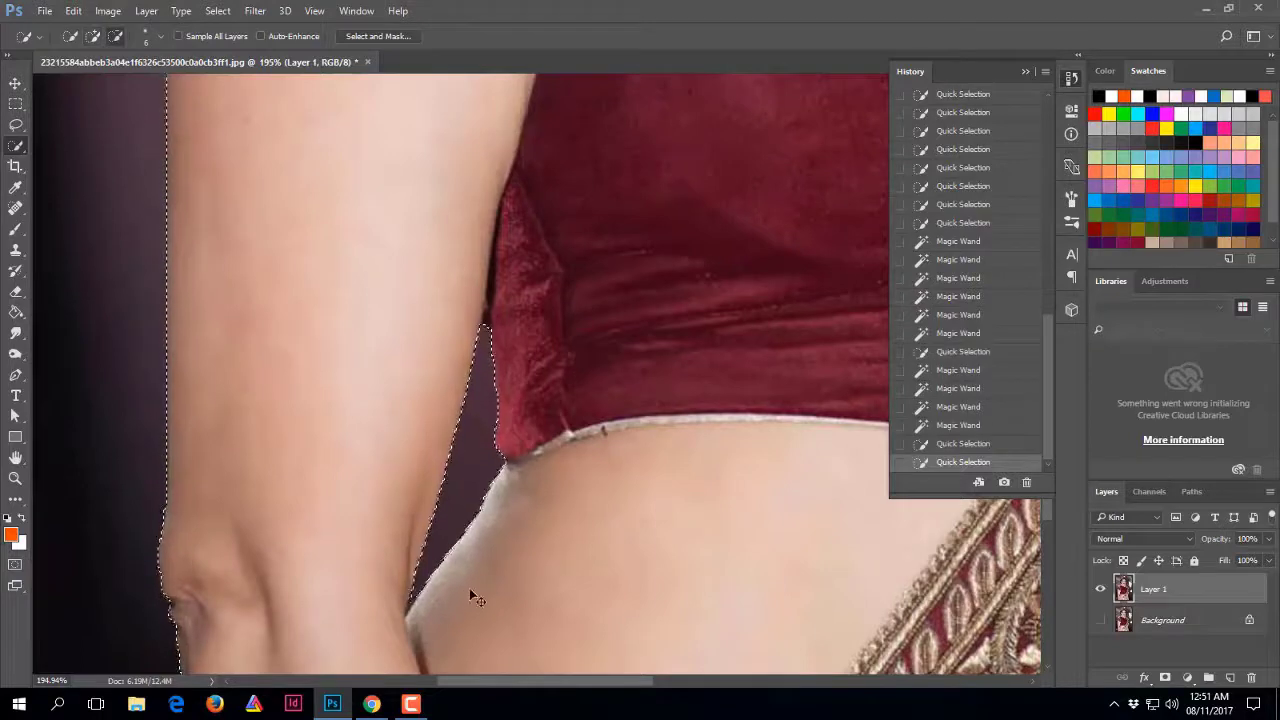
{"action": "scroll", "coordinate": [469, 588], "scroll_direction": "down", "scroll_amount": 3}
{"action": "scroll", "coordinate": [539, 508], "scroll_direction": "down", "scroll_amount": 2}
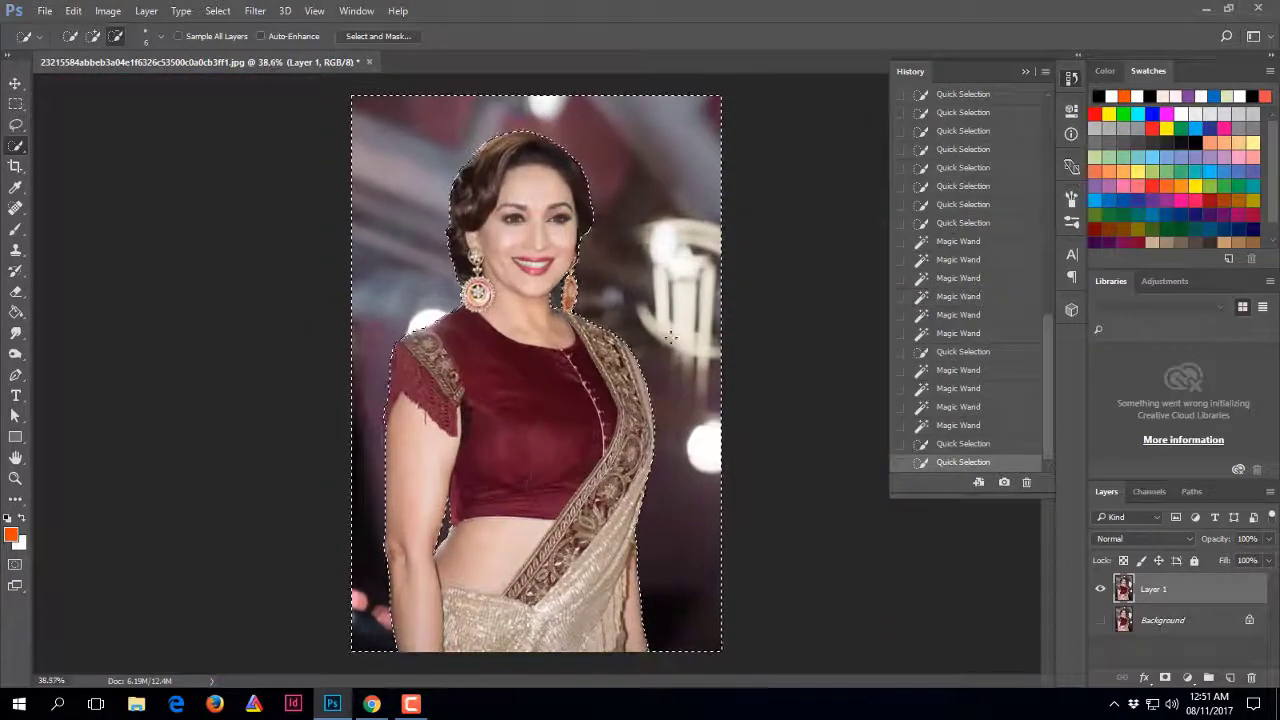
{"action": "key", "text": "ctrl+shift+i"}
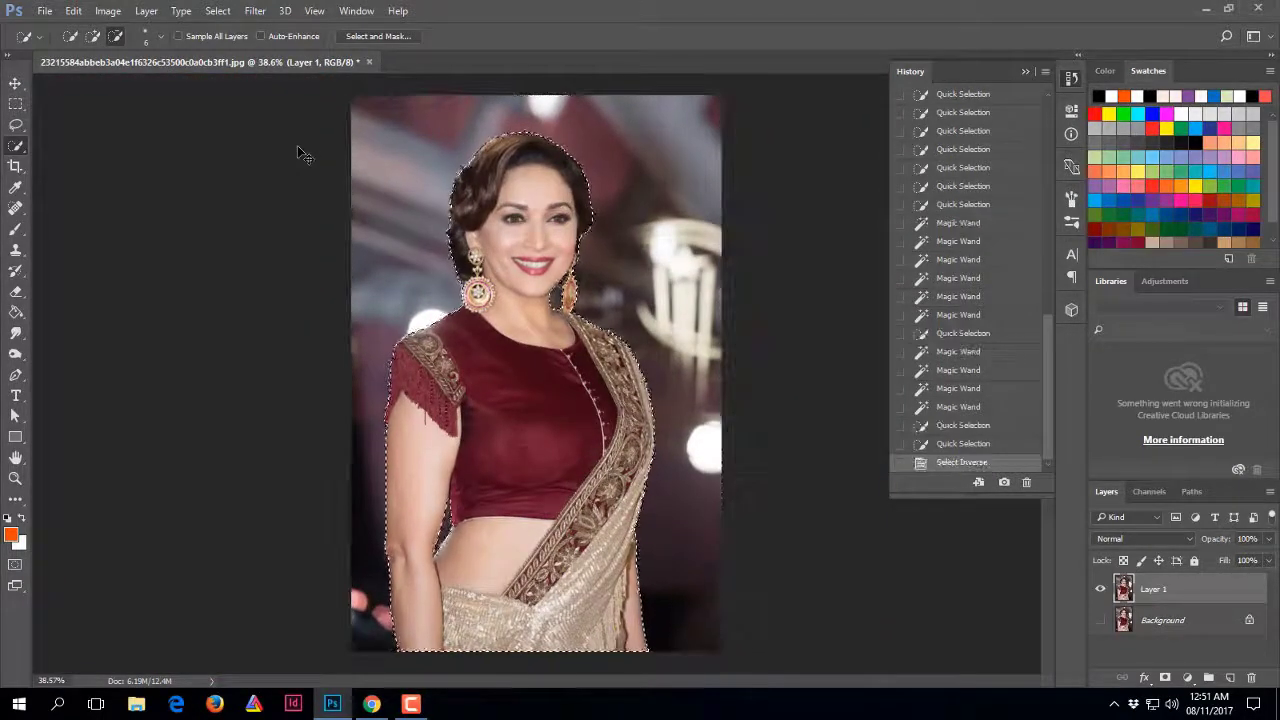
Open Select and Mask and review its refine brush settings and preview modes
{"action": "left_click", "coordinate": [385, 35]}
{"action": "scroll", "coordinate": [500, 190], "scroll_direction": "up", "scroll_amount": 5}
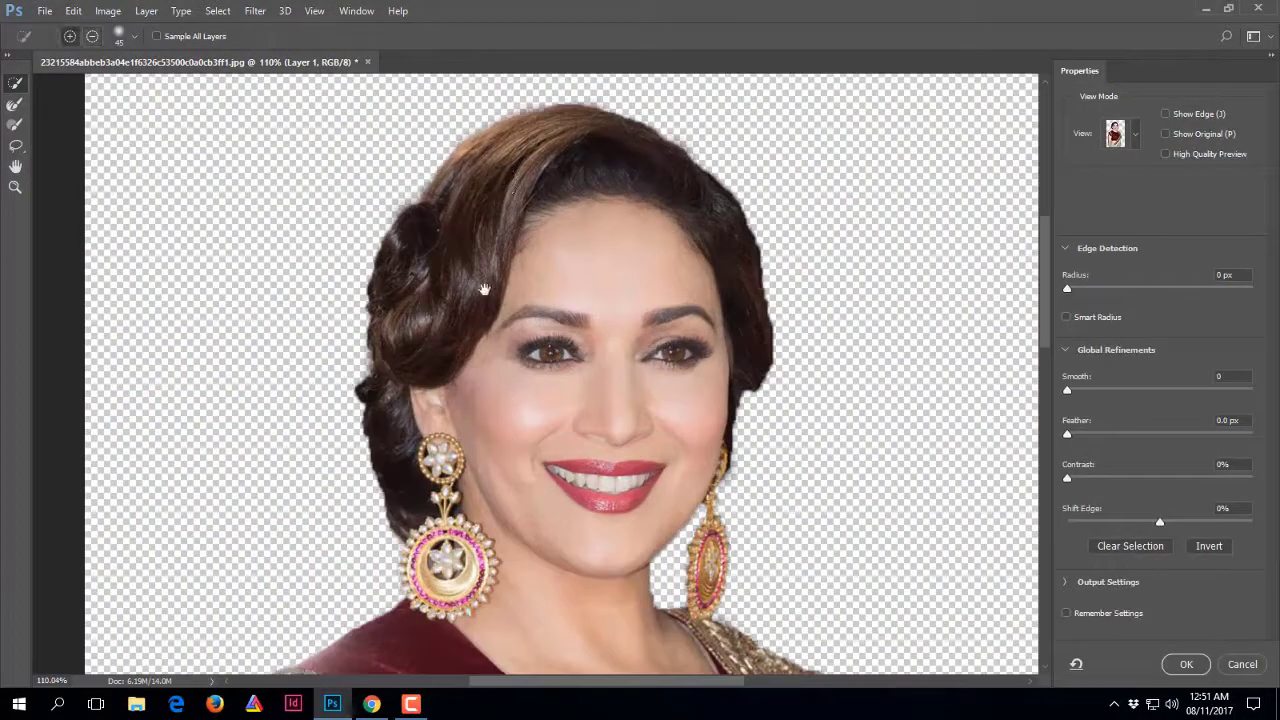
{"action": "scroll", "coordinate": [612, 490], "scroll_direction": "up", "scroll_amount": 2}
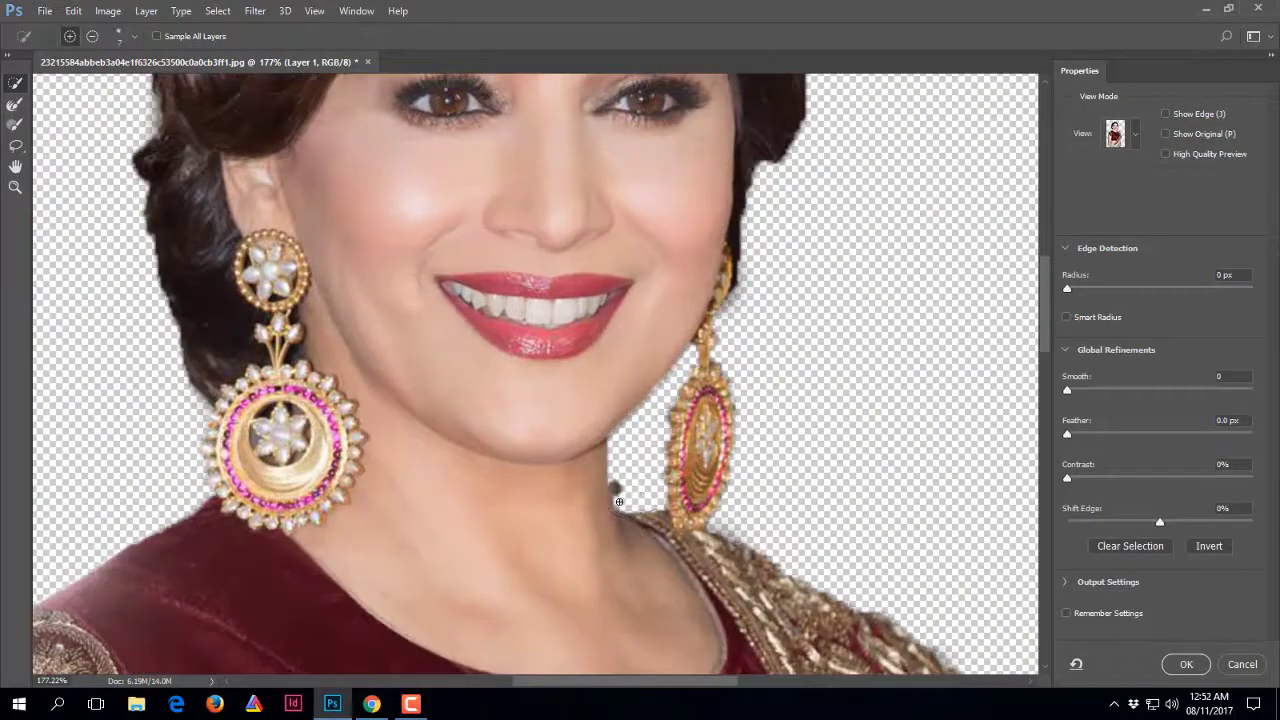
{"action": "left_click", "coordinate": [134, 37]}
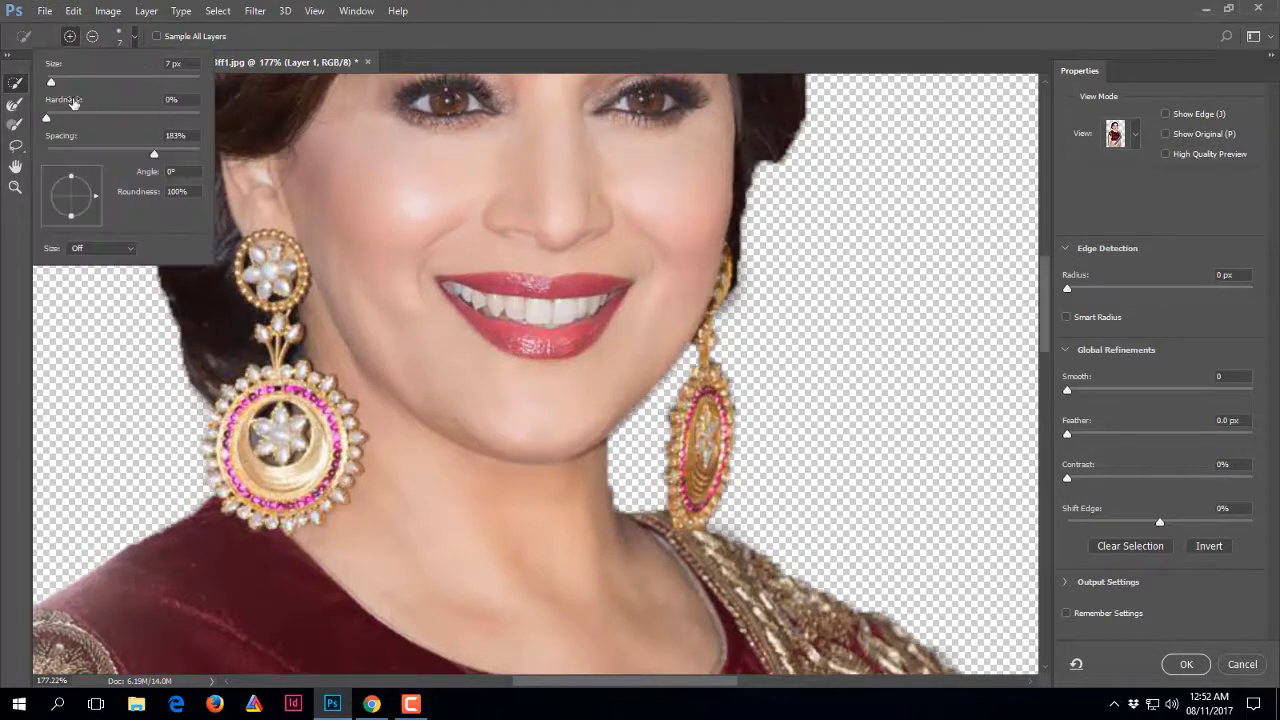
{"action": "left_click", "coordinate": [589, 469]}
{"action": "key", "text": "alt"}
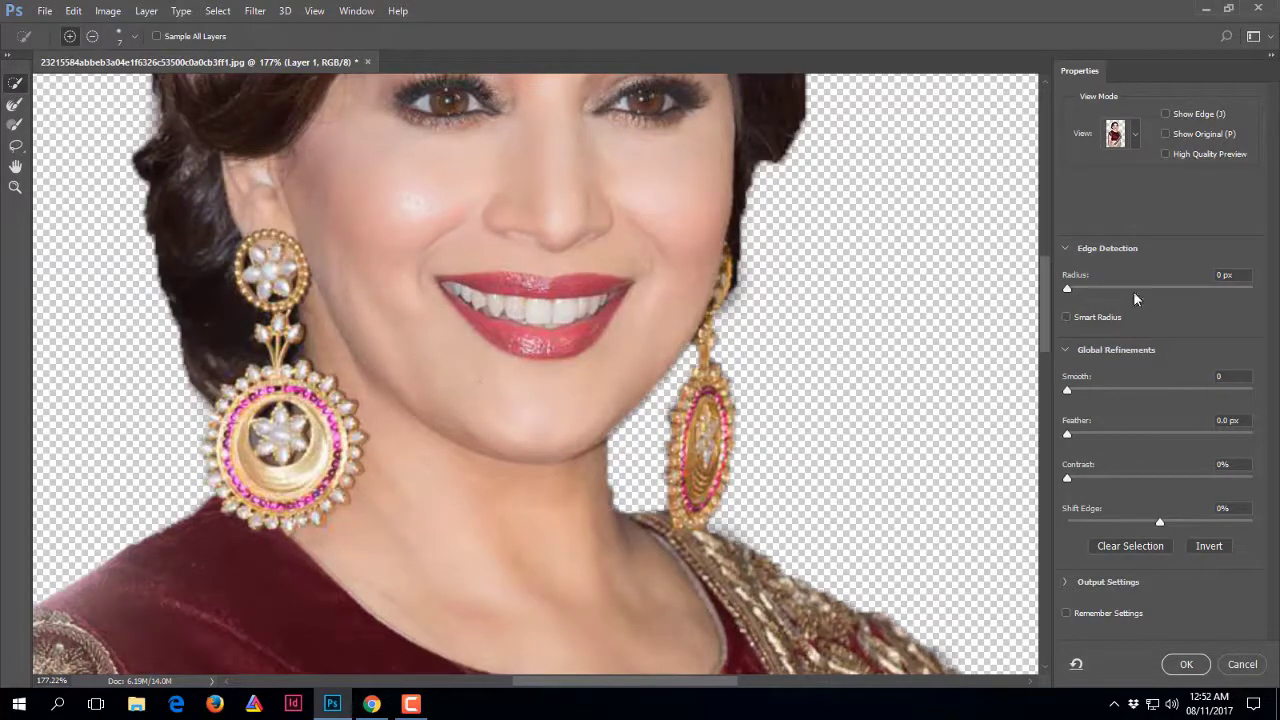
{"action": "left_click", "coordinate": [1135, 135]}
{"action": "left_click", "coordinate": [1080, 381]}
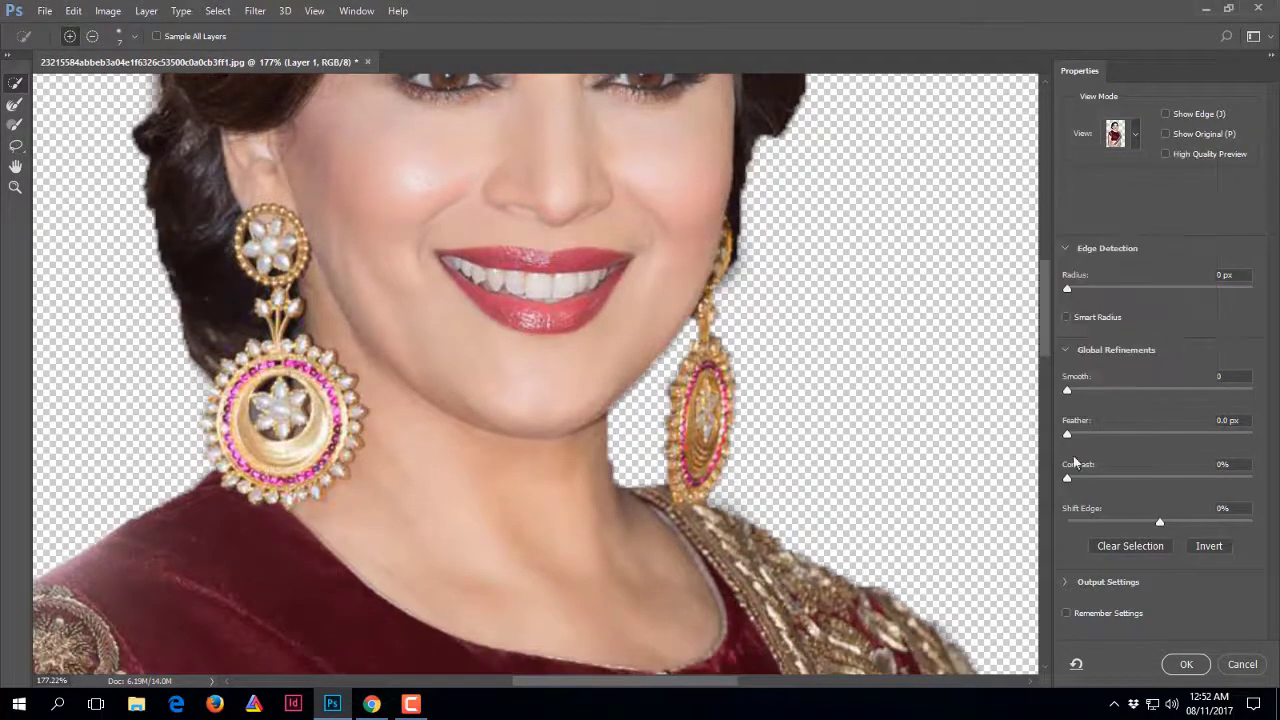
Set Shift Edge +5%, Contrast 30% and Feather 0 px, then inspect the cutout edges across the preview
{"action": "mouse_move", "coordinate": [1159, 522]}
{"action": "left_mouse_down"}
{"action": "mouse_move", "coordinate": [1181, 517]}
{"action": "mouse_move", "coordinate": [1167, 518]}
{"action": "left_mouse_up"}
{"action": "left_click_drag", "start_coordinate": [1085, 480], "coordinate": [1088, 483]}
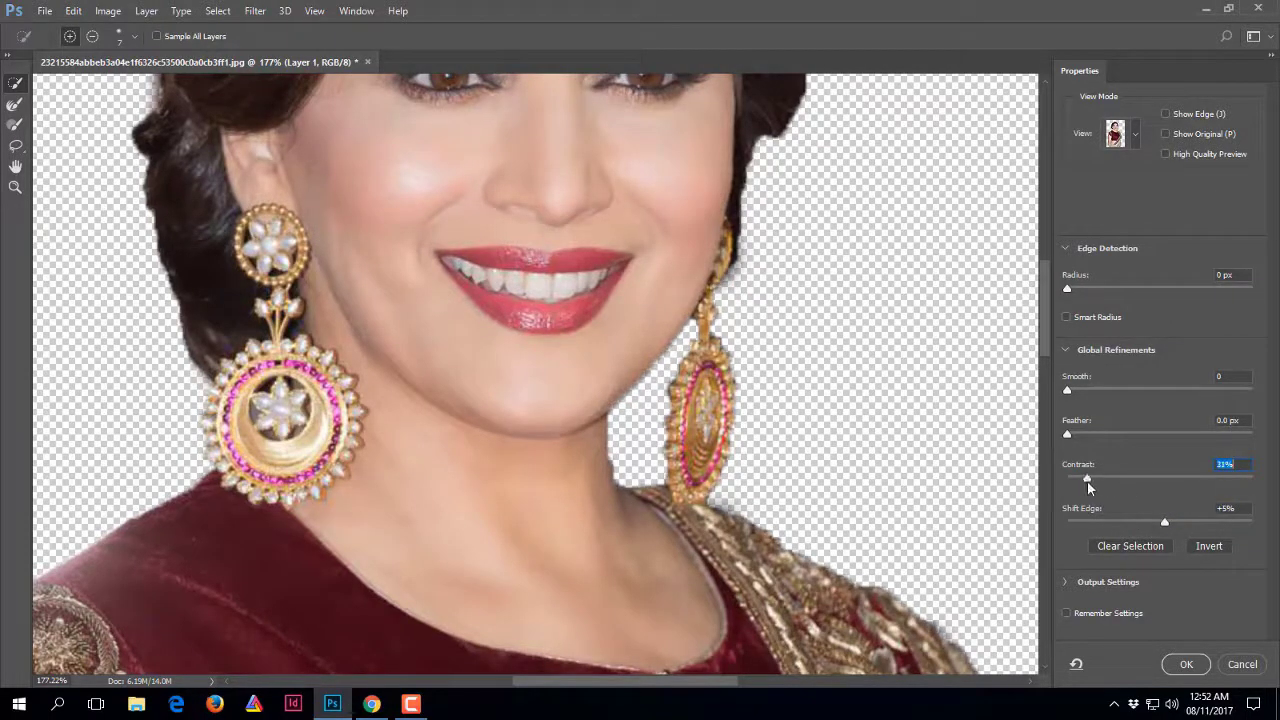
{"action": "left_click_drag", "start_coordinate": [1078, 437], "coordinate": [1075, 441]}
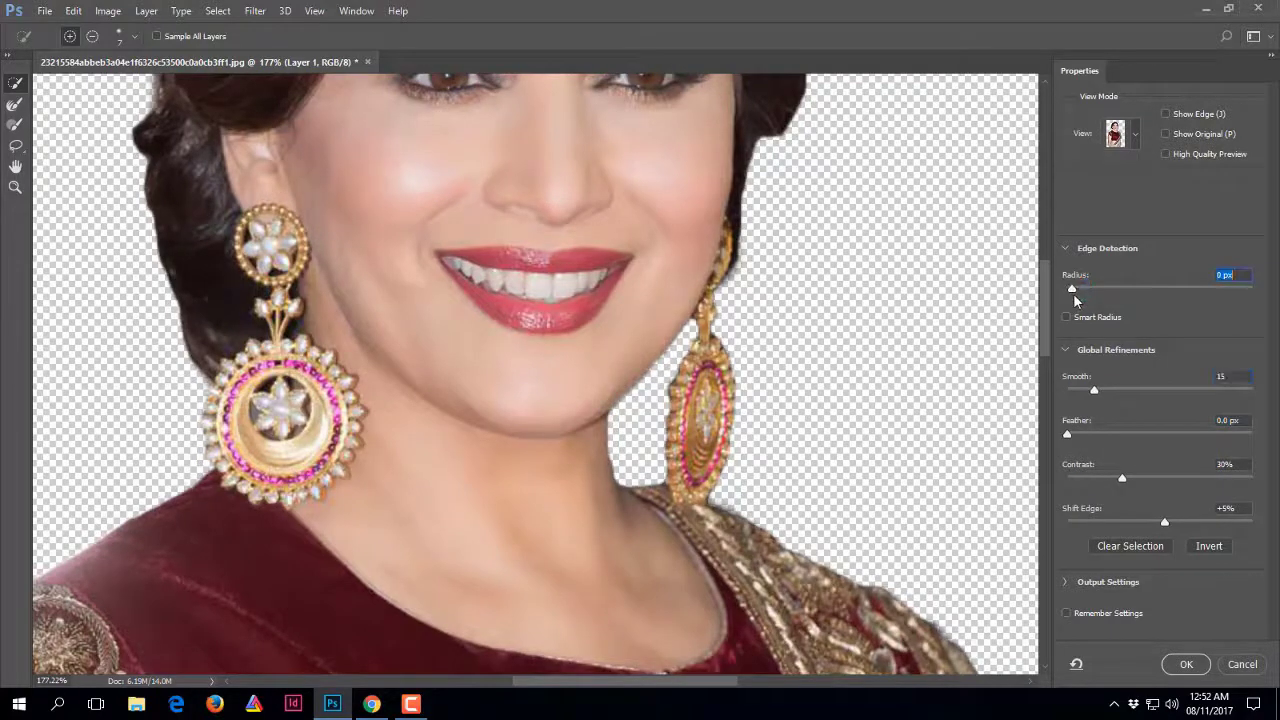
{"action": "scroll", "coordinate": [750, 415], "scroll_direction": "up", "scroll_amount": 5}
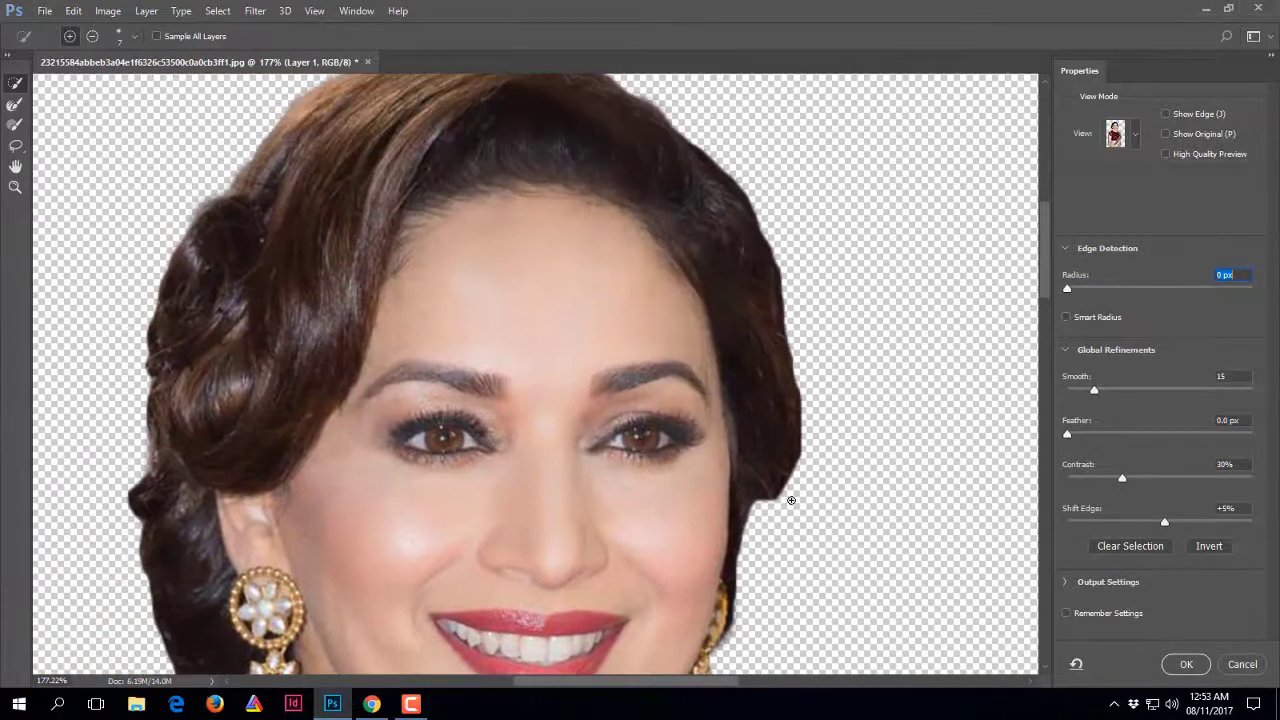
{"action": "scroll", "coordinate": [765, 486], "scroll_direction": "down", "scroll_amount": 1}
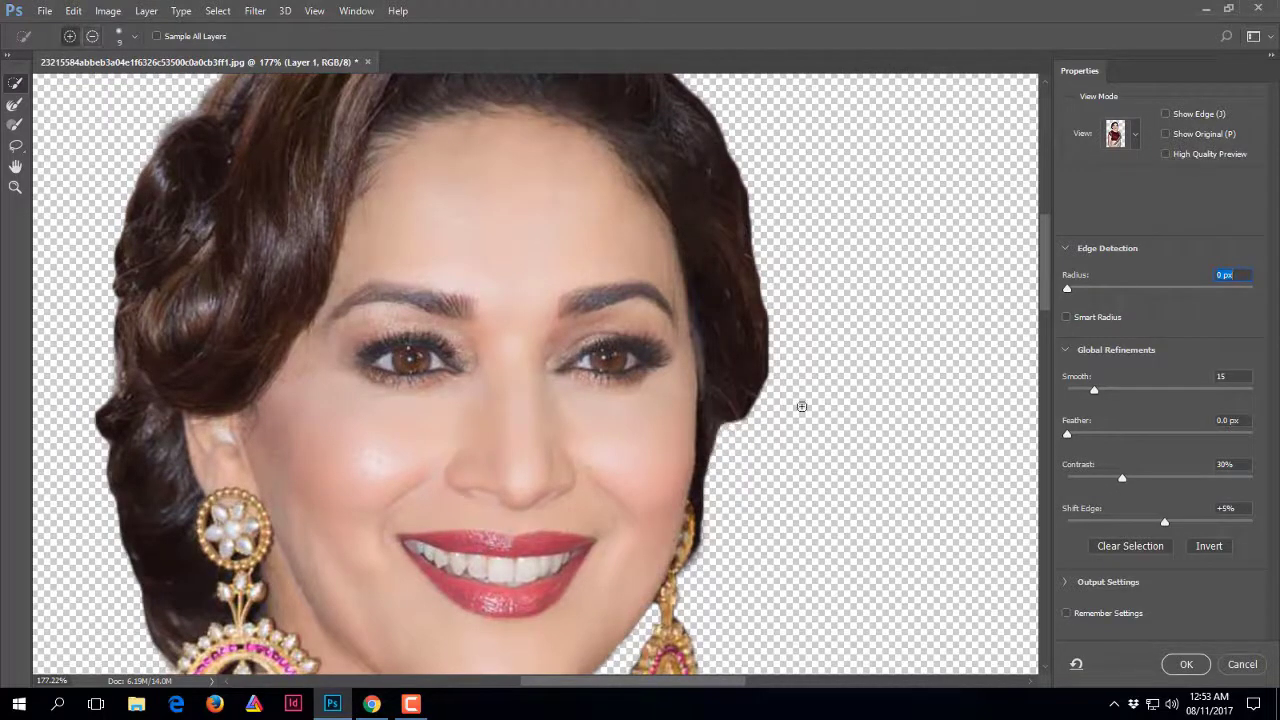
{"action": "scroll", "coordinate": [785, 375], "scroll_direction": "up", "scroll_amount": 1}
{"action": "scroll", "coordinate": [569, 251], "scroll_direction": "up", "scroll_amount": 1}
{"action": "scroll", "coordinate": [569, 251], "scroll_direction": "left", "scroll_amount": 2}
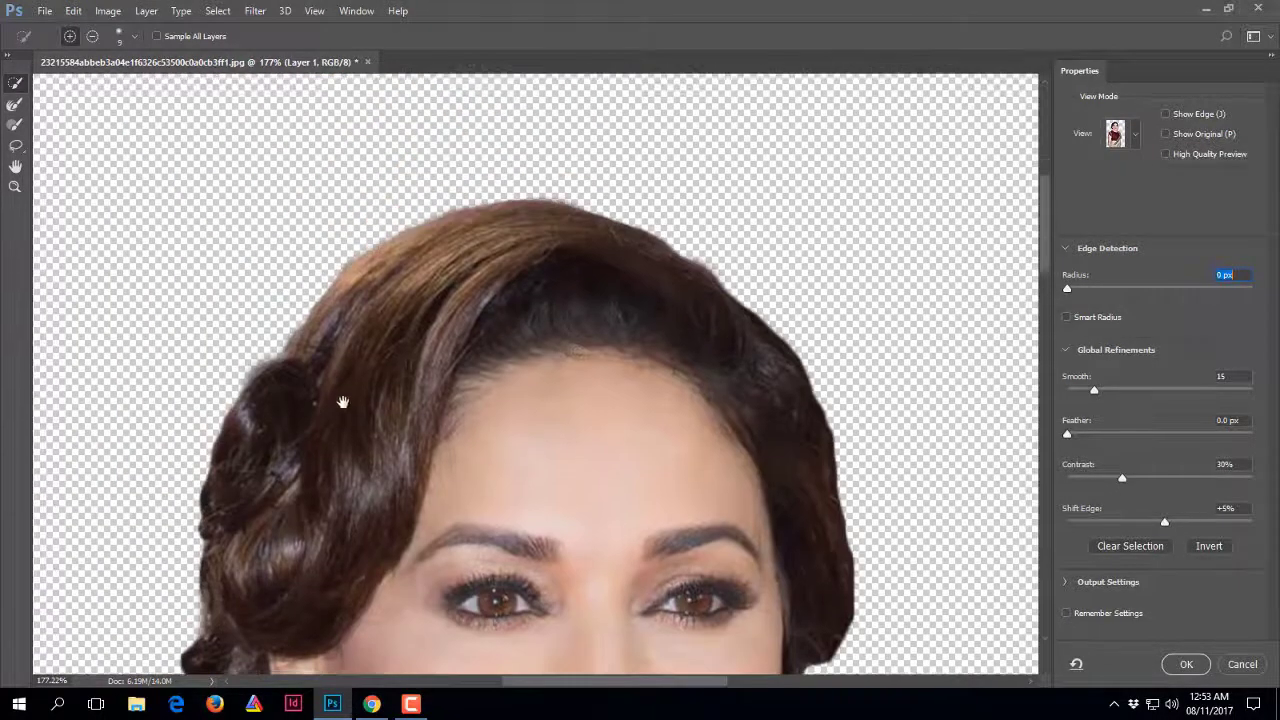
{"action": "left_click", "coordinate": [118, 42]}
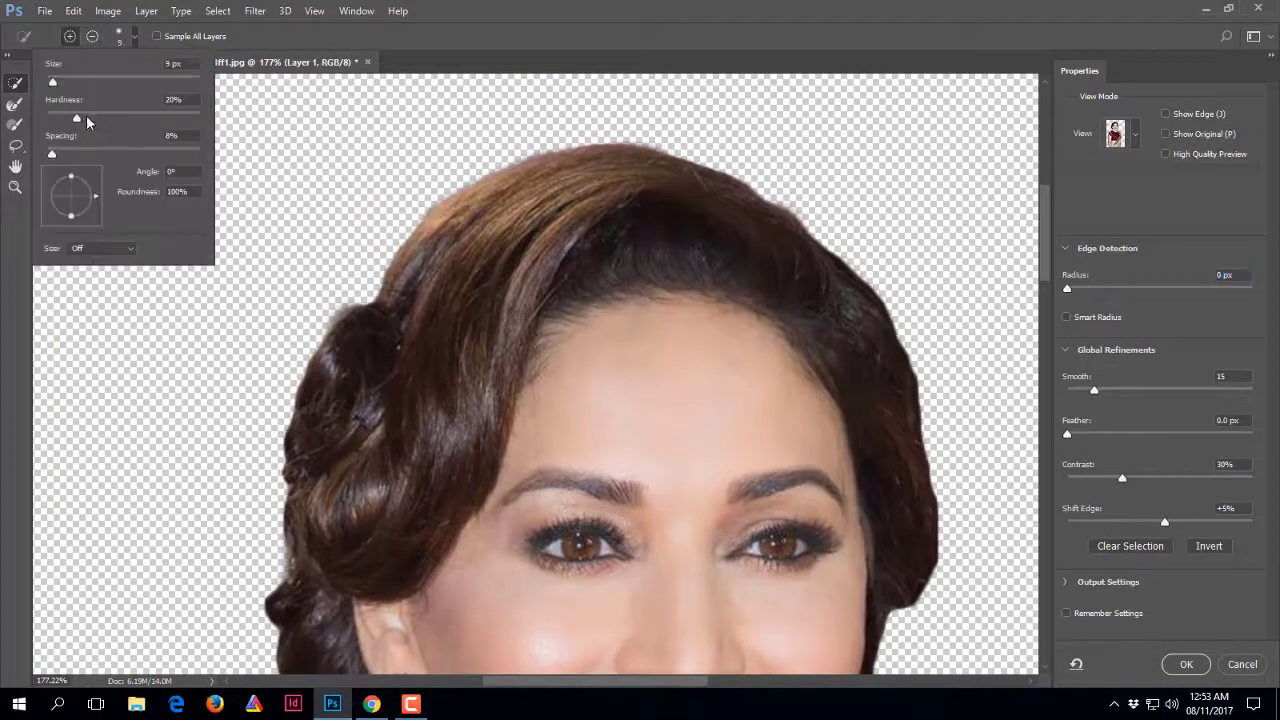
{"action": "key", "text": "Return"}
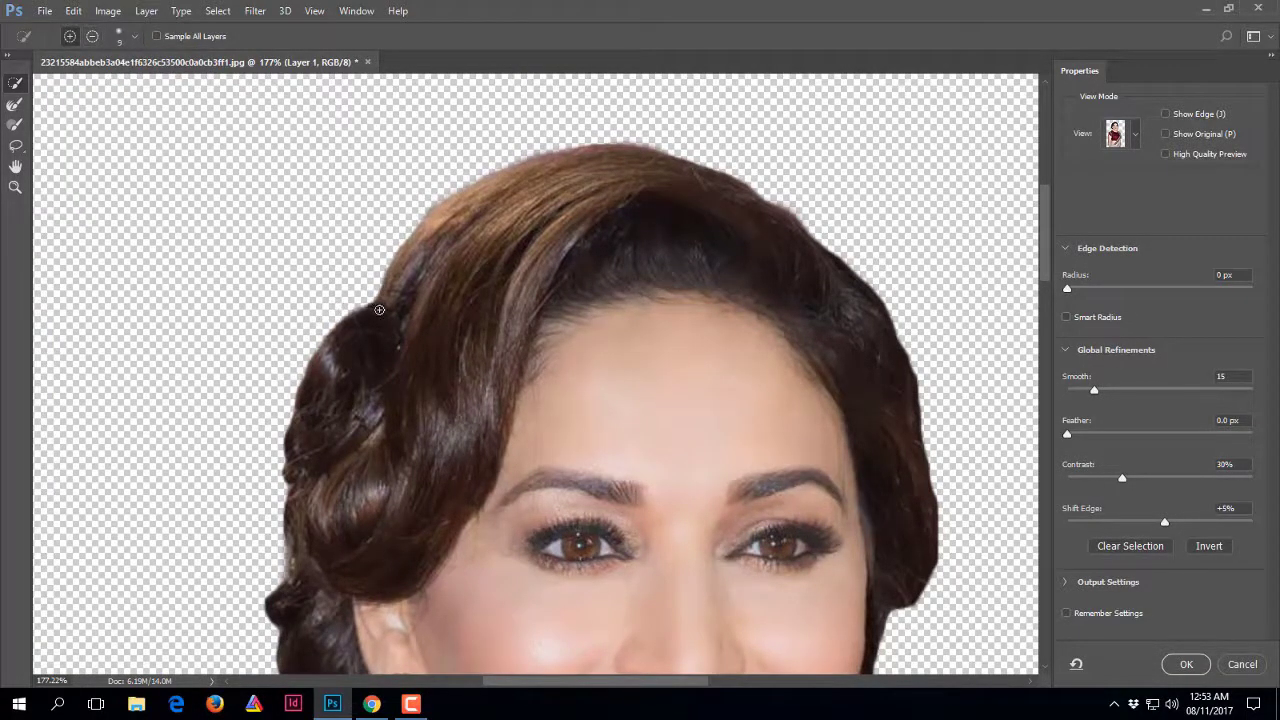
{"action": "scroll", "coordinate": [451, 230], "scroll_direction": "down", "scroll_amount": 2}
{"action": "scroll", "coordinate": [460, 420], "scroll_direction": "down", "scroll_amount": 3}
{"action": "scroll", "coordinate": [460, 500], "scroll_direction": "down", "scroll_amount": 3}
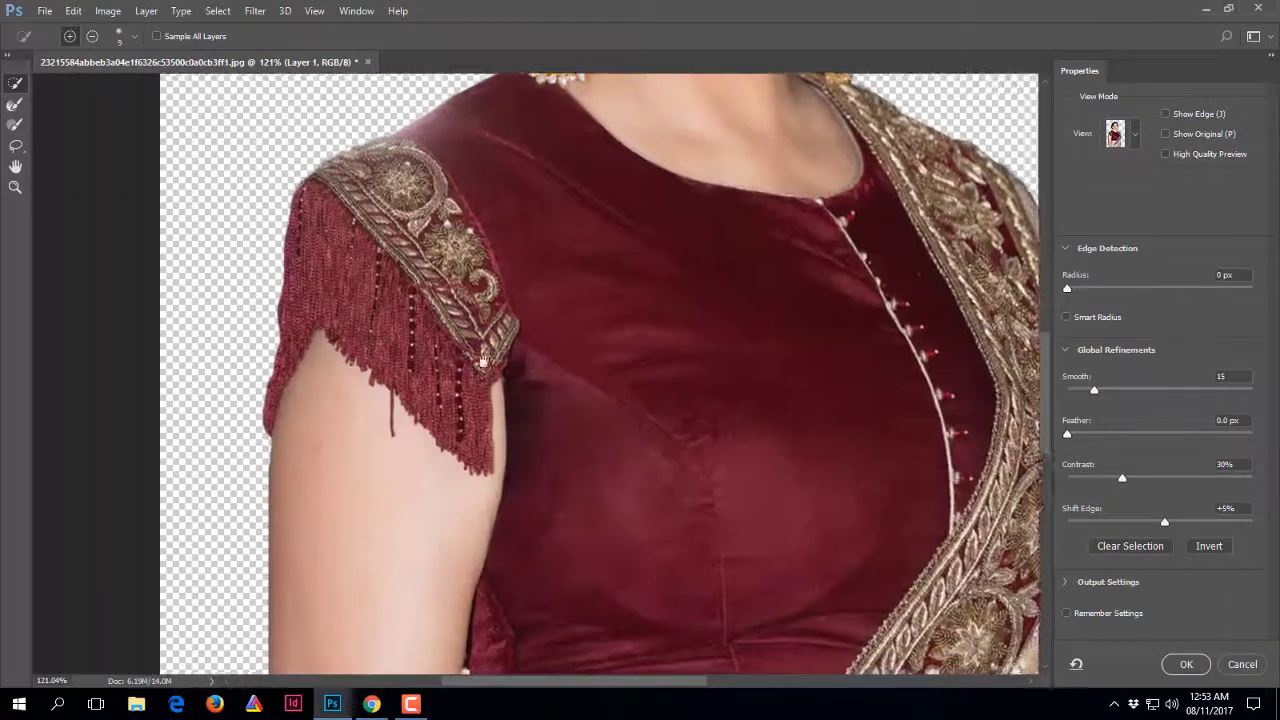
{"action": "scroll", "coordinate": [463, 591], "scroll_direction": "down", "scroll_amount": 3}
{"action": "scroll", "coordinate": [463, 591], "scroll_direction": "up", "scroll_amount": 2}
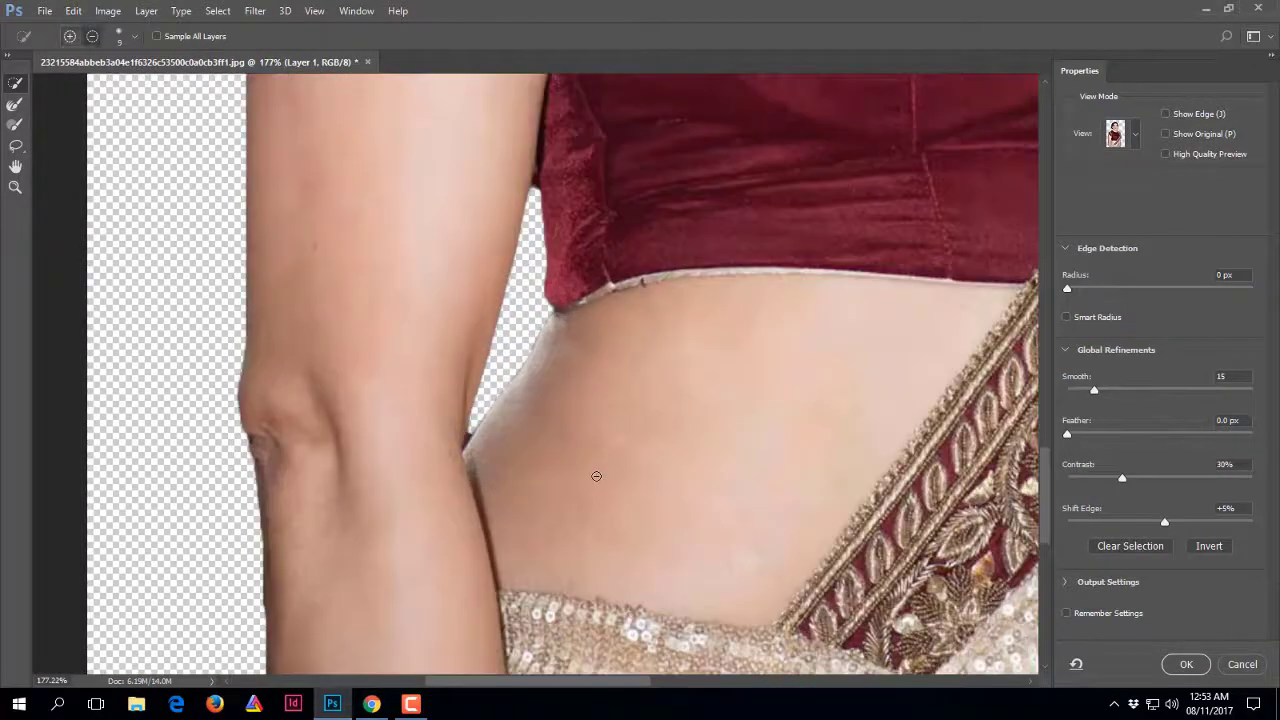
{"action": "scroll", "coordinate": [596, 476], "scroll_direction": "down", "scroll_amount": 2}
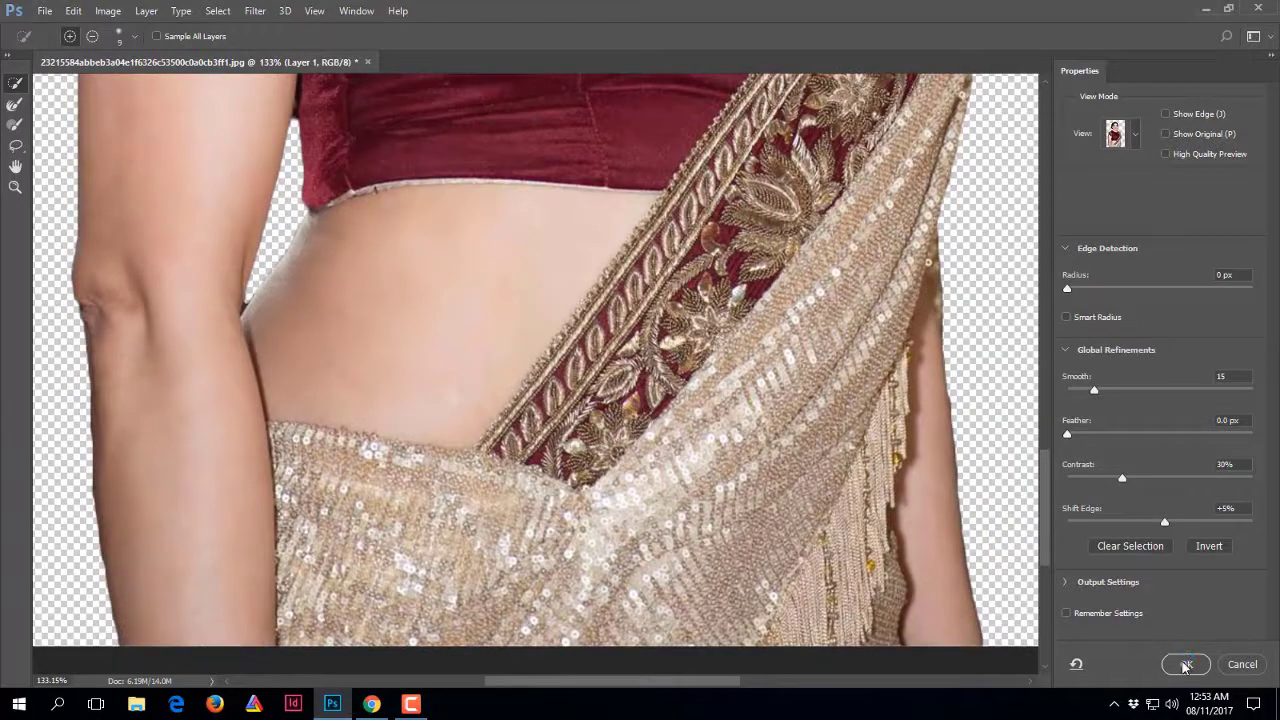
Apply the Select and Mask result, then trim background from the selection along the arm edge
{"action": "left_click", "coordinate": [1188, 664]}
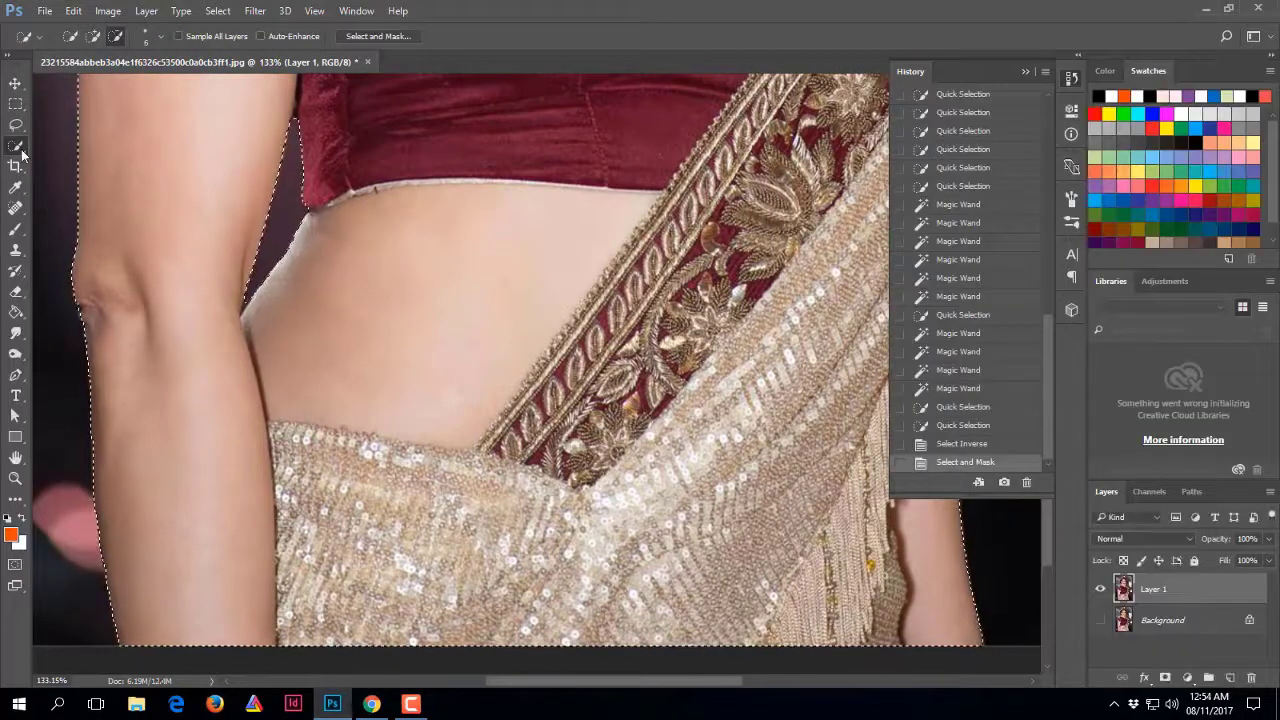
{"action": "scroll", "coordinate": [250, 328], "scroll_direction": "up", "scroll_amount": 3}
{"action": "scroll", "coordinate": [250, 328], "scroll_direction": "up", "scroll_amount": 1}
{"action": "left_click", "coordinate": [243, 290]}
{"action": "left_click", "coordinate": [242, 292]}
{"action": "left_click", "coordinate": [240, 294]}
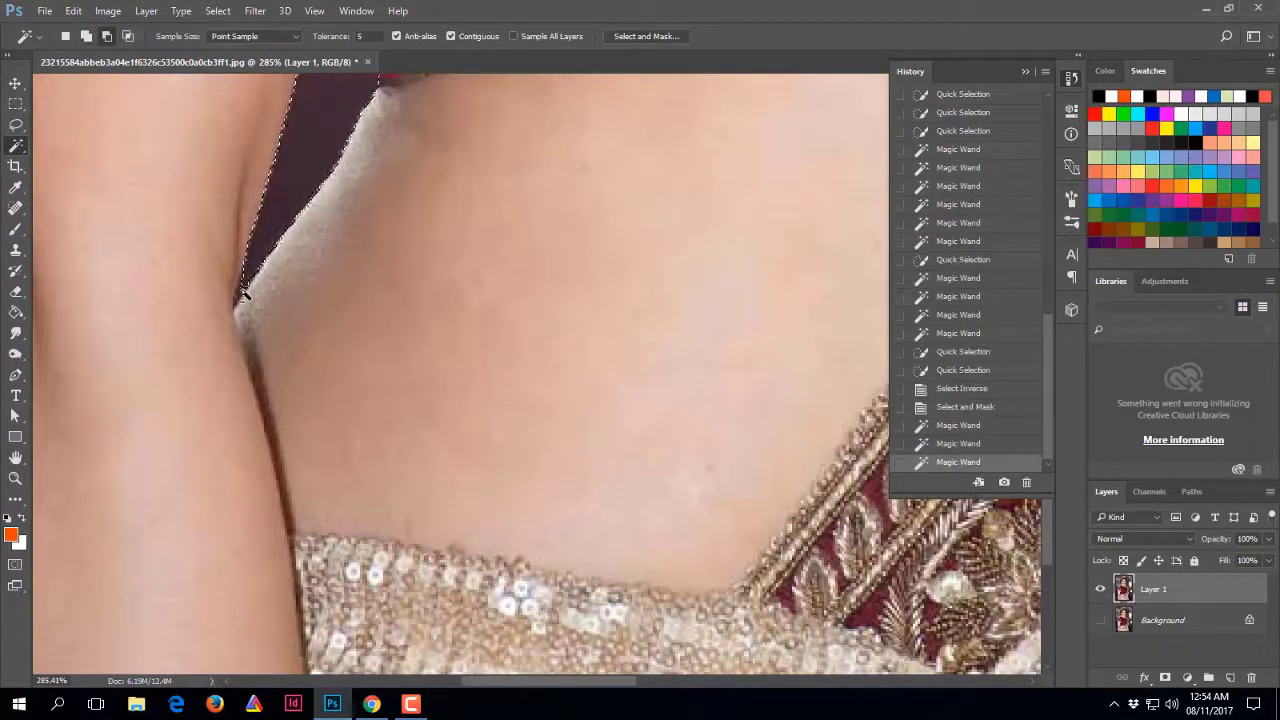
{"action": "left_click", "coordinate": [238, 318]}
{"action": "left_click", "coordinate": [240, 287]}
{"action": "left_click", "coordinate": [242, 290]}
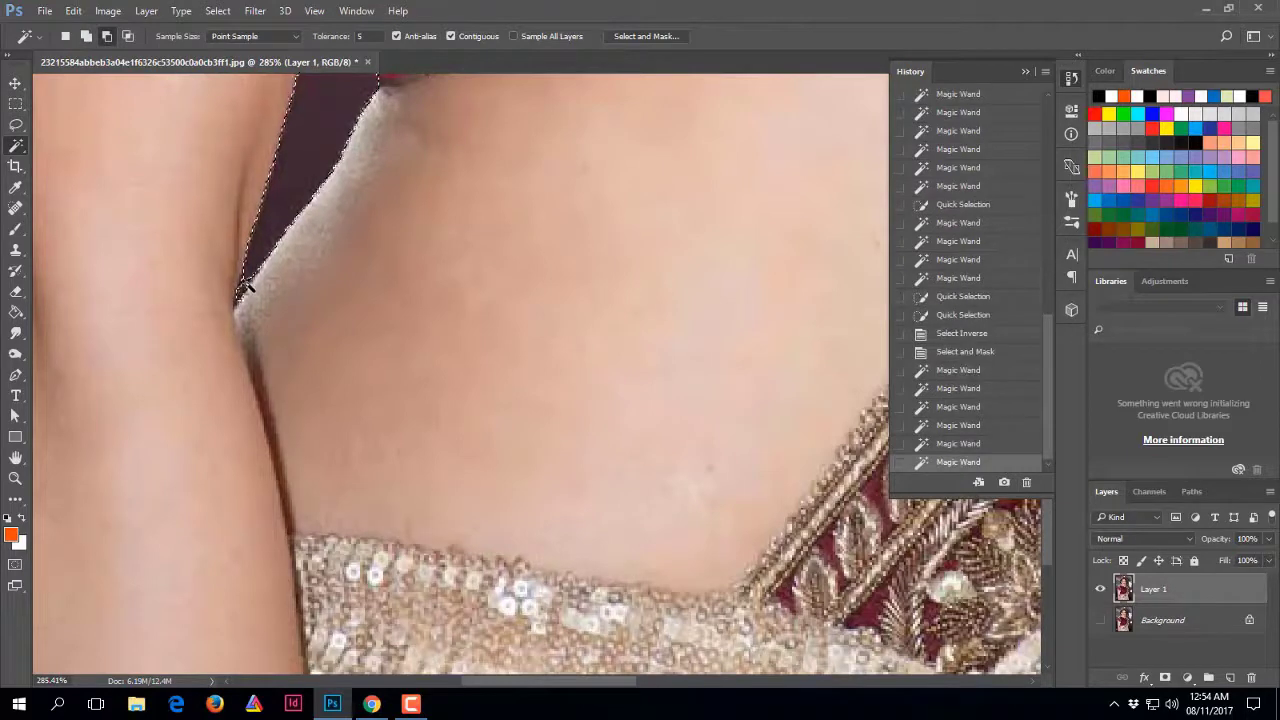
{"action": "left_click", "coordinate": [244, 287]}
{"action": "scroll", "coordinate": [649, 399], "scroll_direction": "down", "scroll_amount": 2}
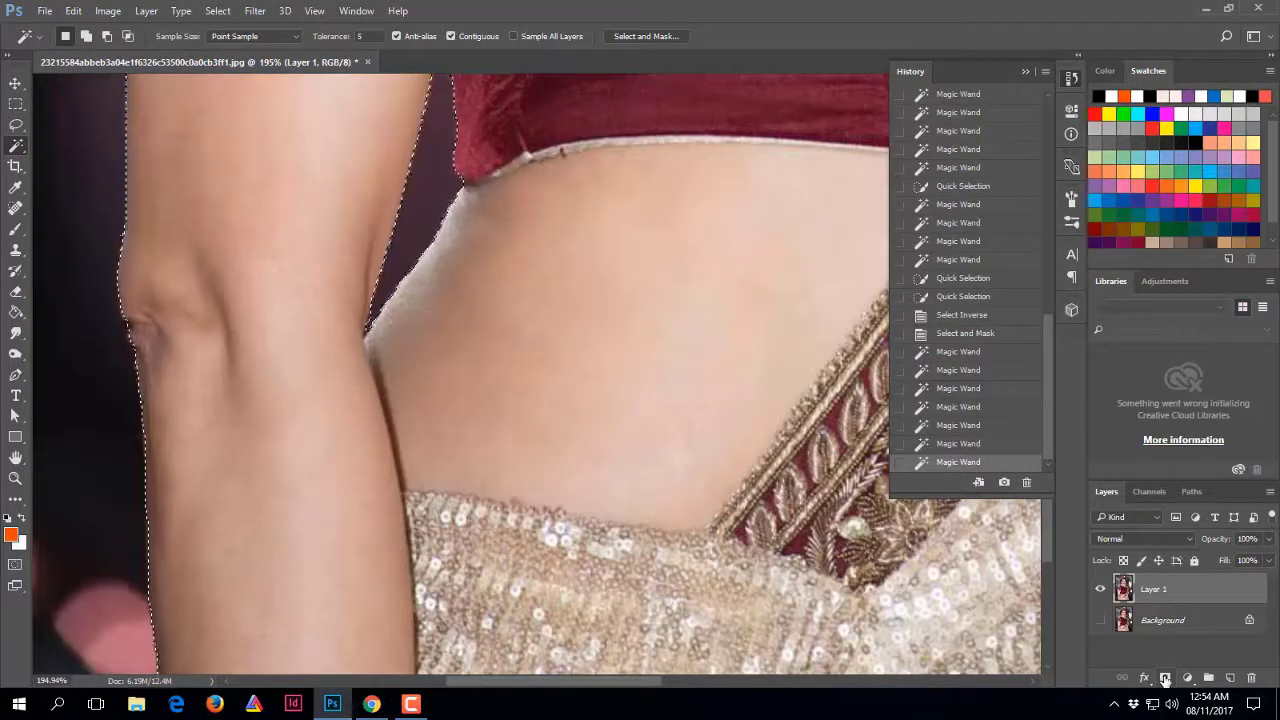
Add a layer mask from the selection and set up a much smaller Brush
{"action": "left_click", "coordinate": [1164, 679]}
{"action": "left_click", "coordinate": [15, 228]}
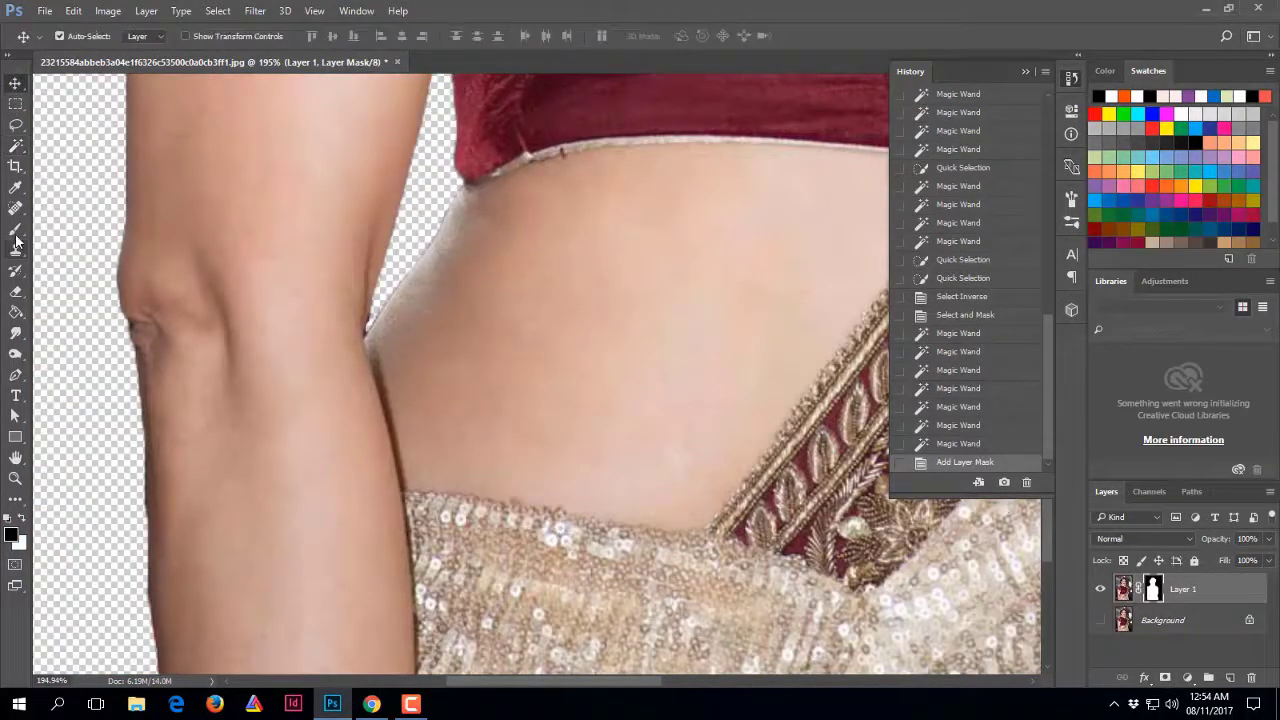
{"action": "left_click", "coordinate": [83, 36]}
{"action": "left_click_drag", "start_coordinate": [101, 88], "coordinate": [93, 88]}
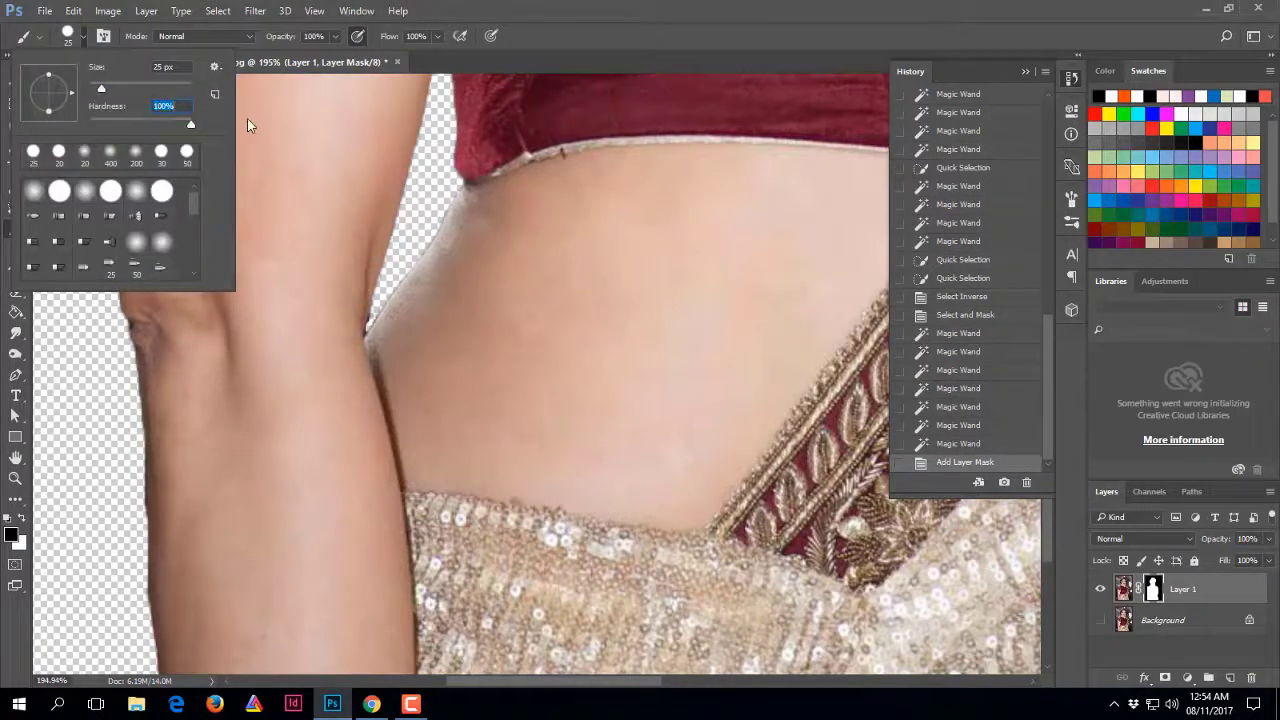
{"action": "left_click", "coordinate": [61, 413]}
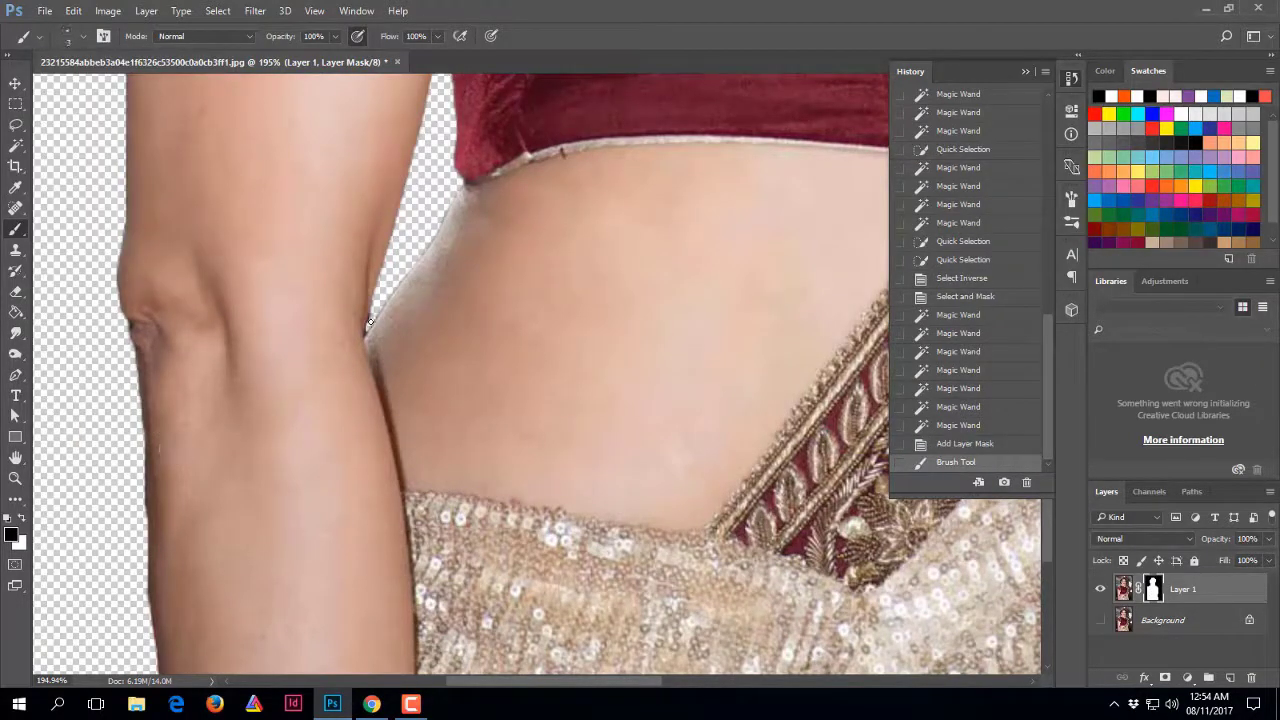
Paint the mask clean along the arm edge
{"action": "mouse_move", "coordinate": [377, 301]}
{"action": "left_mouse_down"}
{"action": "mouse_move", "coordinate": [367, 328]}
{"action": "mouse_move", "coordinate": [371, 313]}
{"action": "mouse_move", "coordinate": [349, 330]}
{"action": "left_mouse_up"}
{"action": "scroll", "coordinate": [423, 244], "scroll_direction": "down", "scroll_amount": 2, "text": "alt"}
{"action": "scroll", "coordinate": [400, 280], "scroll_direction": "up", "scroll_amount": 3}
{"action": "scroll", "coordinate": [400, 300], "scroll_direction": "down", "scroll_amount": 3, "text": "alt"}
{"action": "scroll", "coordinate": [464, 289], "scroll_direction": "down", "scroll_amount": 5}
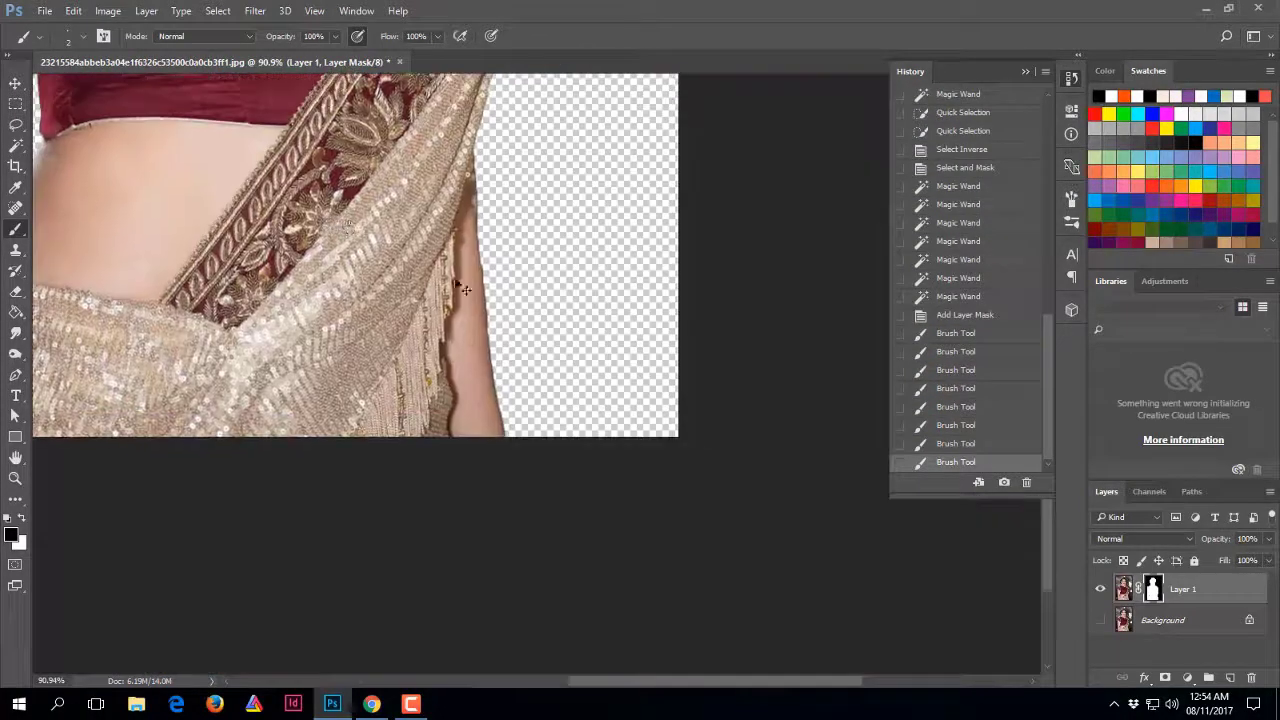
{"action": "scroll", "coordinate": [464, 289], "scroll_direction": "up", "scroll_amount": 3, "text": "alt"}
{"action": "scroll", "coordinate": [520, 400], "scroll_direction": "up", "scroll_amount": 1, "text": "alt"}
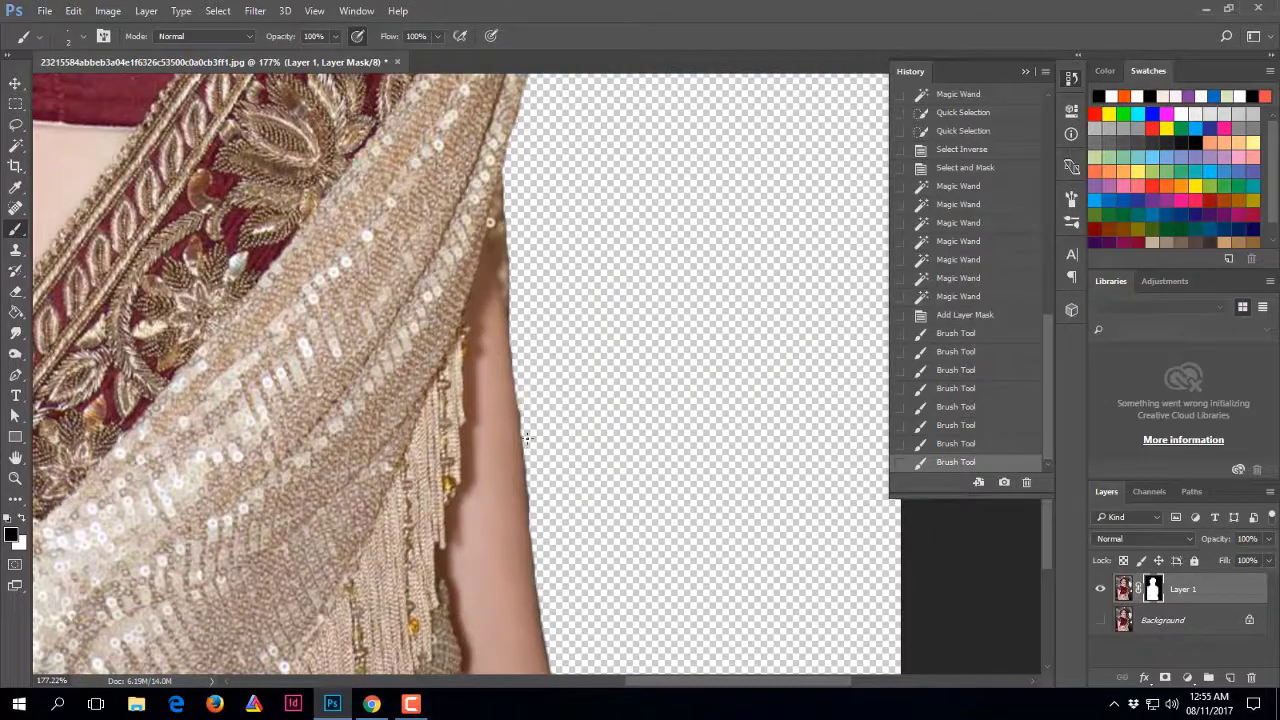
{"action": "left_click_drag", "start_coordinate": [527, 437], "coordinate": [528, 430]}
{"action": "scroll", "coordinate": [540, 366], "scroll_direction": "up", "scroll_amount": 15}
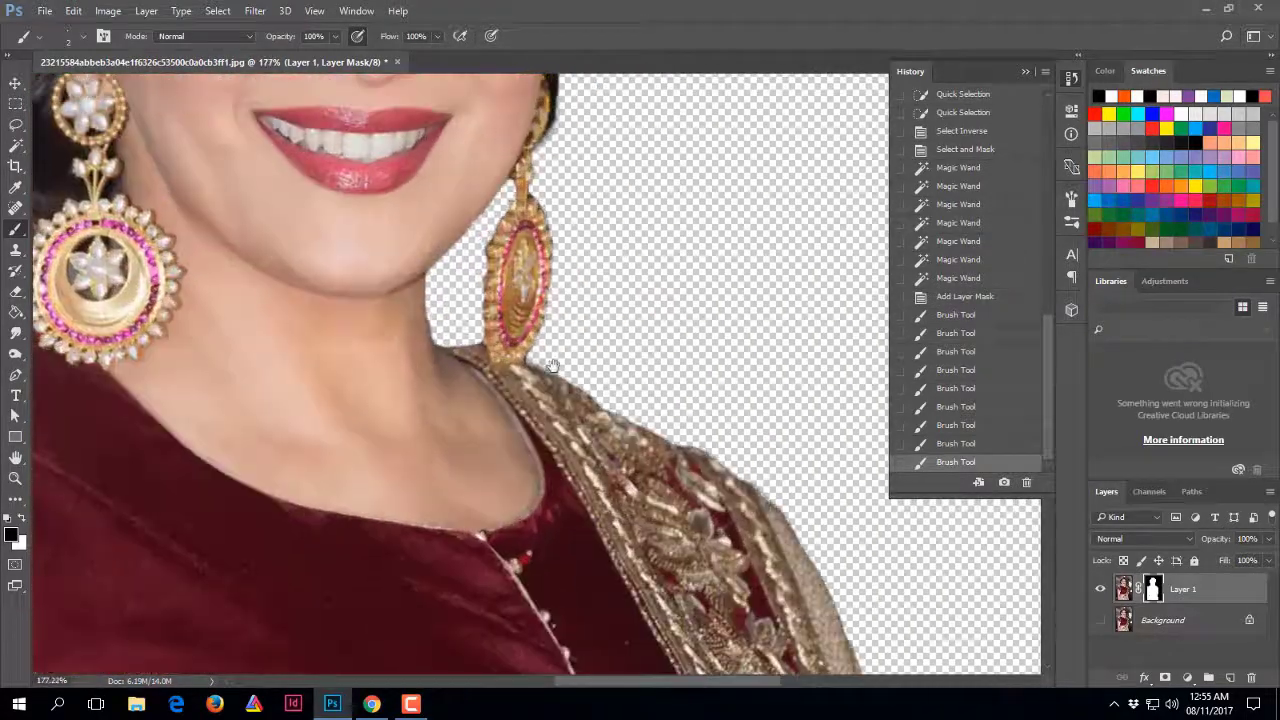
{"action": "scroll", "coordinate": [552, 366], "scroll_direction": "up", "scroll_amount": 2, "text": "alt"}
Touch up the mask along the shoulder below the earring
{"action": "left_click", "coordinate": [540, 370]}
{"action": "left_click", "coordinate": [540, 370]}
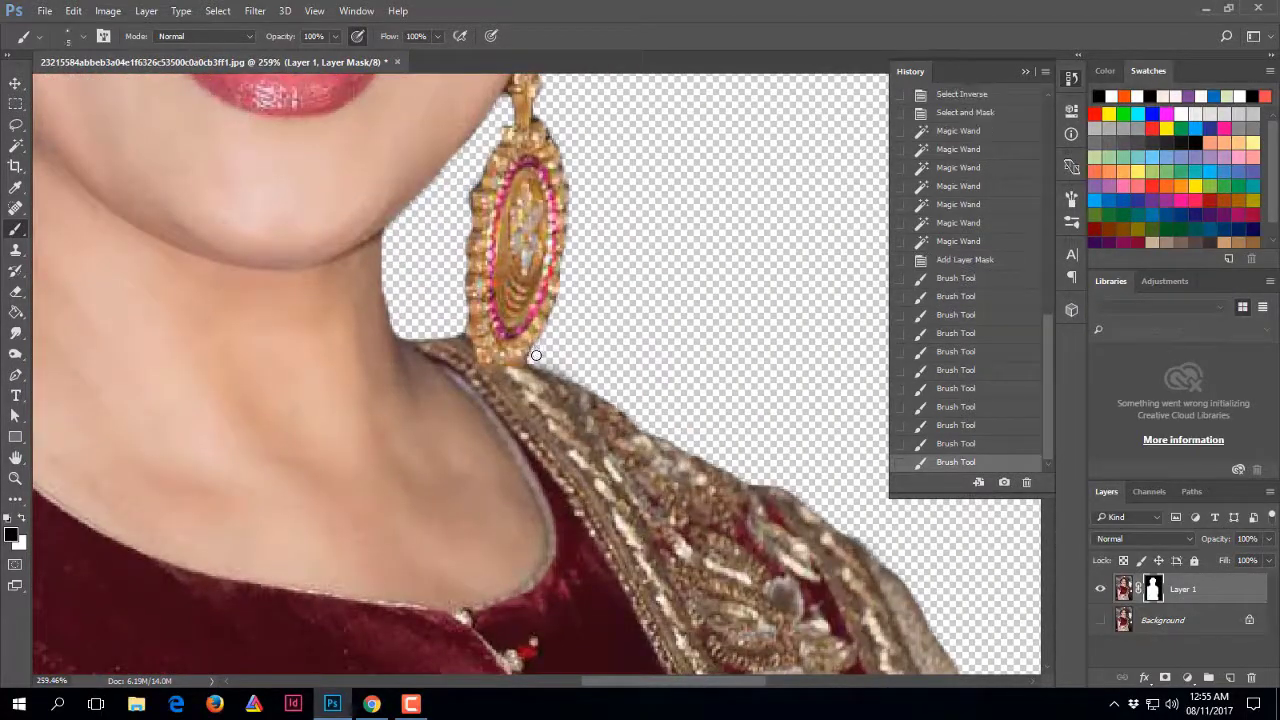
{"action": "left_click", "coordinate": [536, 356]}
{"action": "left_click", "coordinate": [540, 362]}
{"action": "left_click_drag", "start_coordinate": [548, 366], "coordinate": [686, 430]}
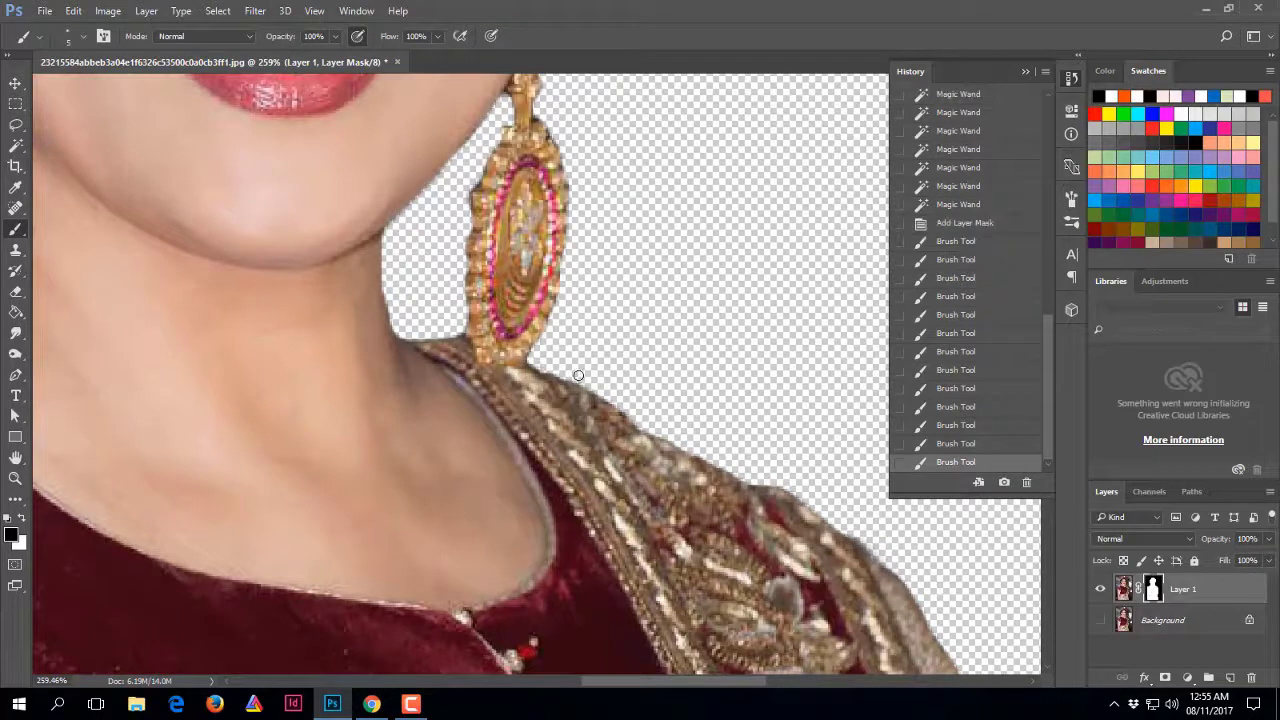
Clean the mask along the earring's left edge and top
{"action": "left_click", "coordinate": [475, 192]}
{"action": "left_click", "coordinate": [475, 190]}
{"action": "left_click", "coordinate": [476, 186]}
{"action": "left_click", "coordinate": [476, 180]}
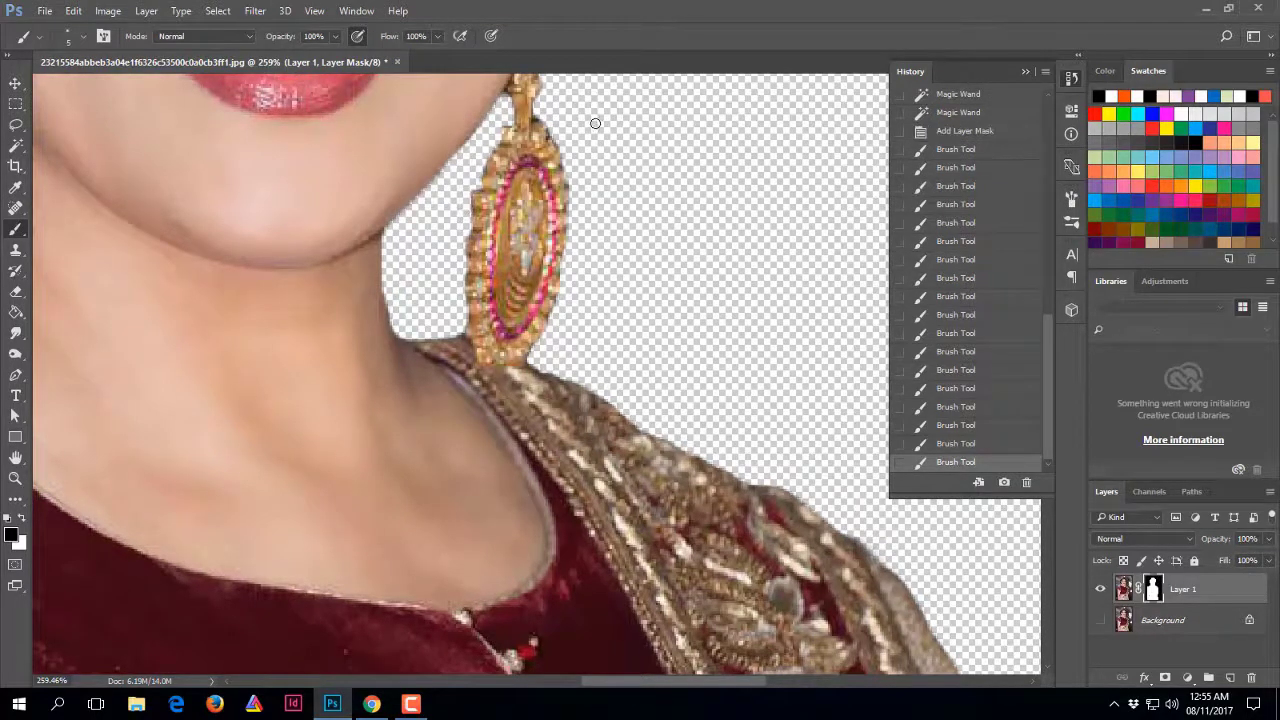
{"action": "left_click", "coordinate": [535, 115]}
{"action": "left_click_drag", "start_coordinate": [535, 115], "coordinate": [558, 132]}
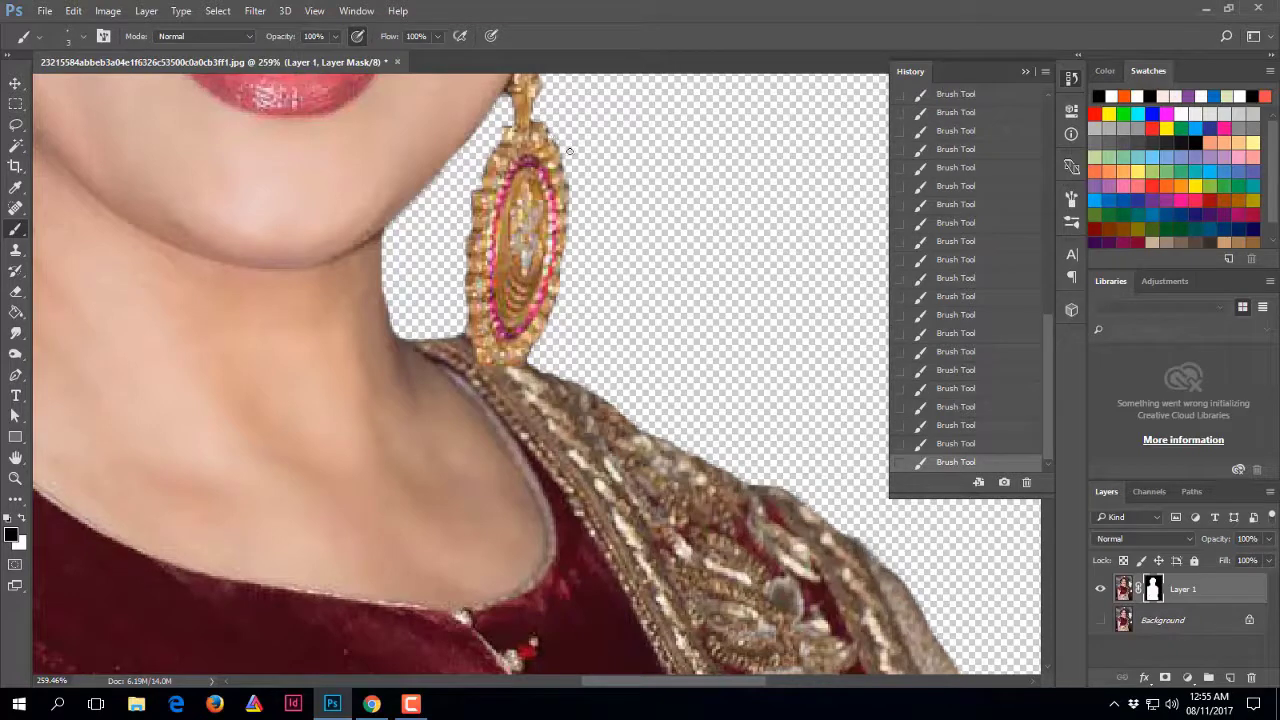
{"action": "scroll", "coordinate": [480, 320], "scroll_direction": "up", "scroll_amount": 2}
{"action": "scroll", "coordinate": [404, 502], "scroll_direction": "up", "scroll_amount": 2}
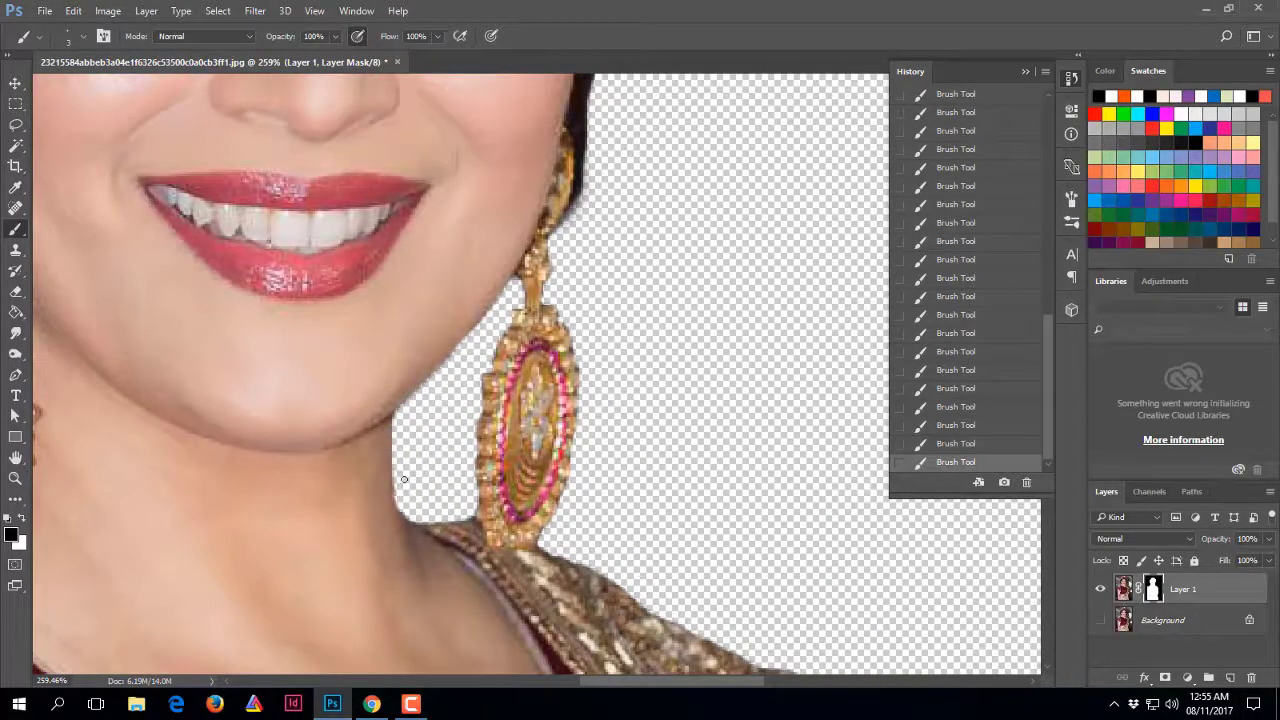
{"action": "scroll", "coordinate": [620, 240], "scroll_direction": "up", "scroll_amount": 3}
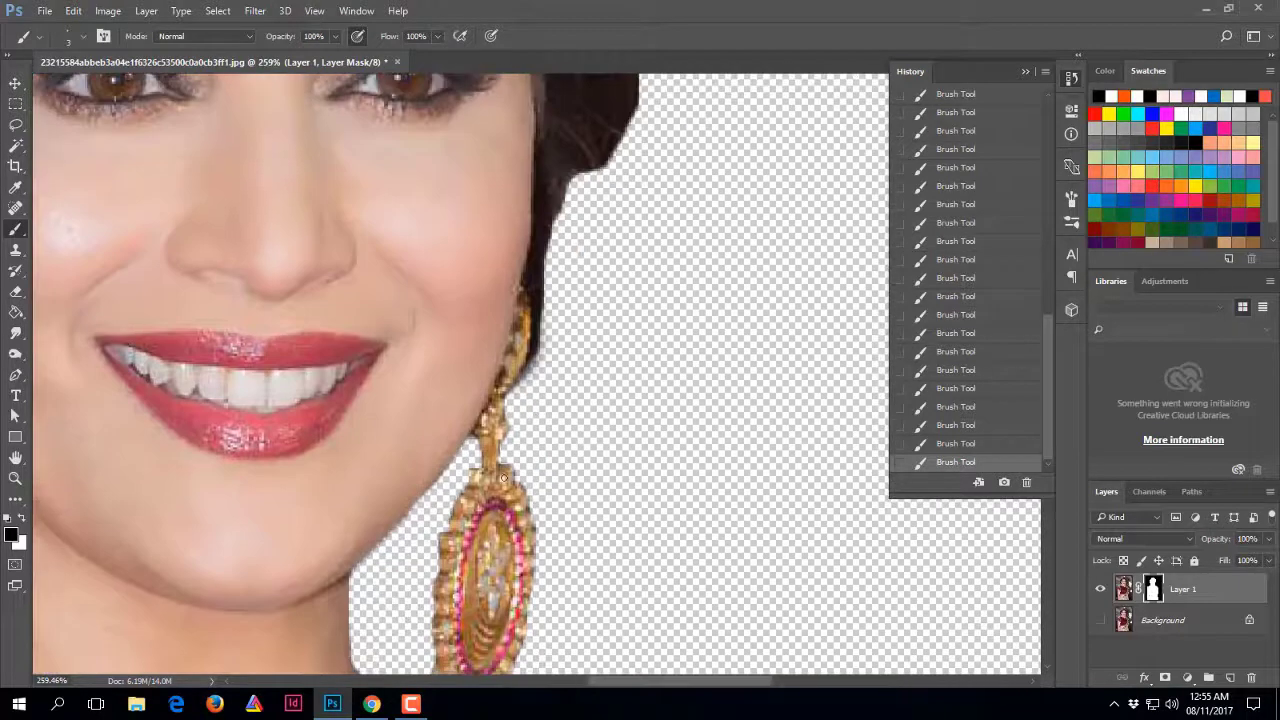
{"action": "scroll", "coordinate": [541, 426], "scroll_direction": "up", "scroll_amount": 2}
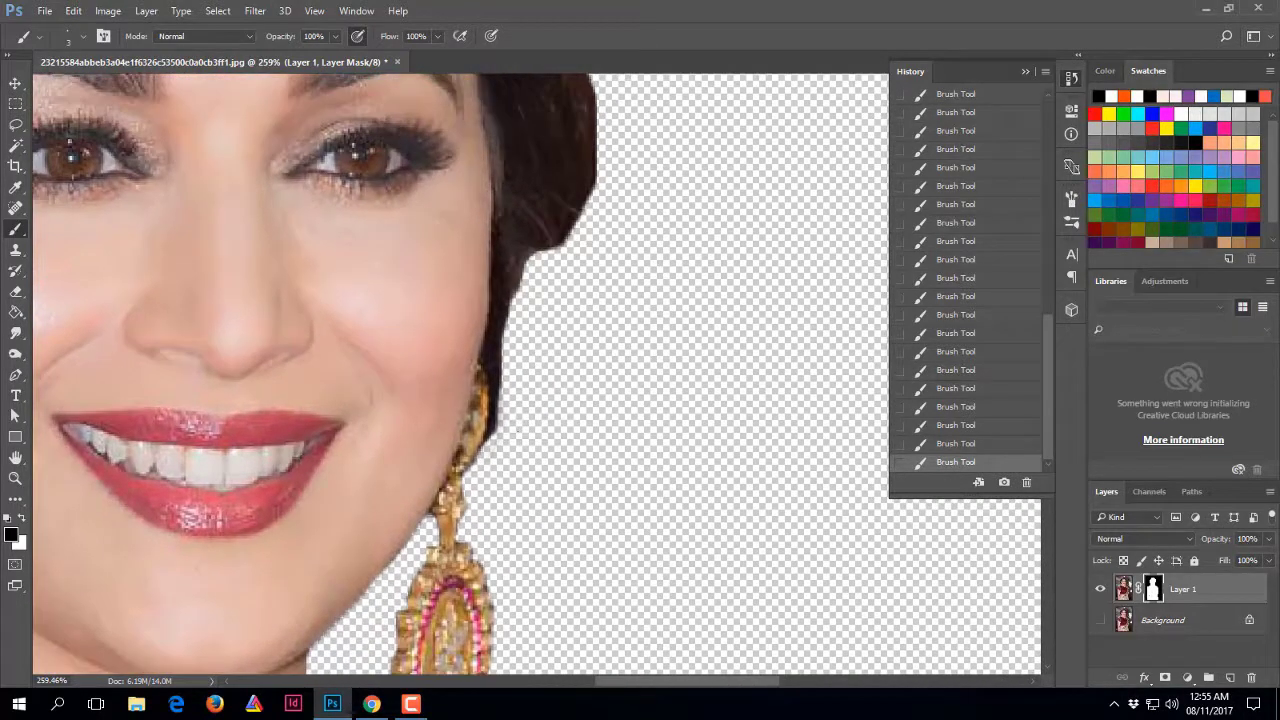
Swap colours and paint hair back in near the ear, trimming the hair edge
{"action": "key", "text": "x"}
{"action": "mouse_move", "coordinate": [510, 296]}
{"action": "left_mouse_down"}
{"action": "mouse_move", "coordinate": [498, 345]}
{"action": "mouse_move", "coordinate": [508, 286]}
{"action": "mouse_move", "coordinate": [565, 225]}
{"action": "mouse_move", "coordinate": [518, 267]}
{"action": "mouse_move", "coordinate": [560, 226]}
{"action": "mouse_move", "coordinate": [518, 292]}
{"action": "left_mouse_up"}
{"action": "left_click", "coordinate": [23, 518]}
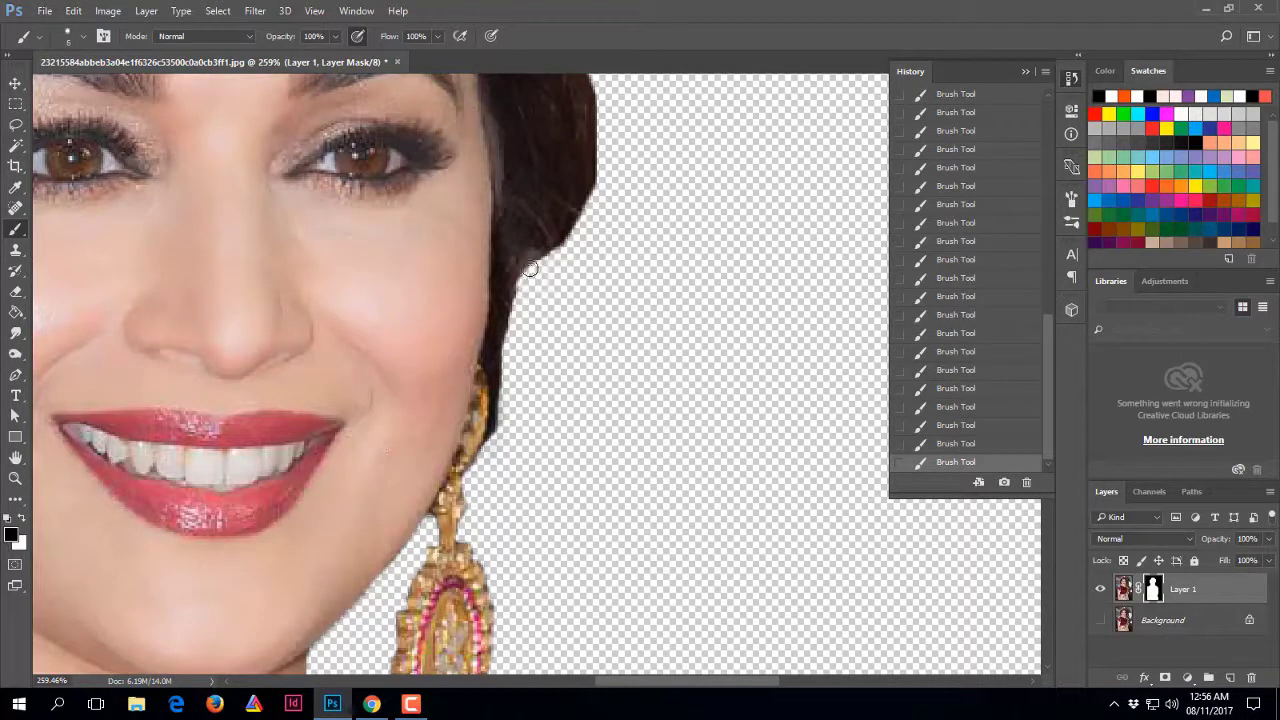
{"action": "left_click_drag", "start_coordinate": [551, 257], "coordinate": [545, 256]}
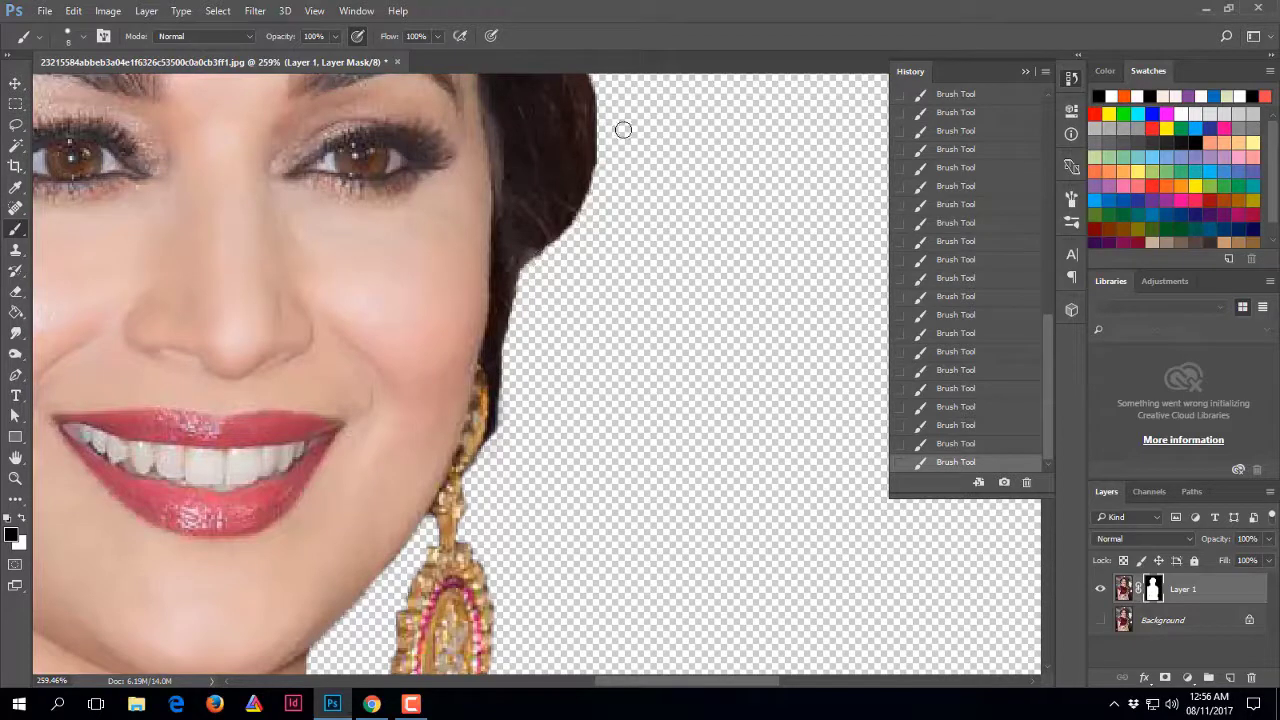
{"action": "left_click_drag", "start_coordinate": [631, 238], "coordinate": [634, 295]}
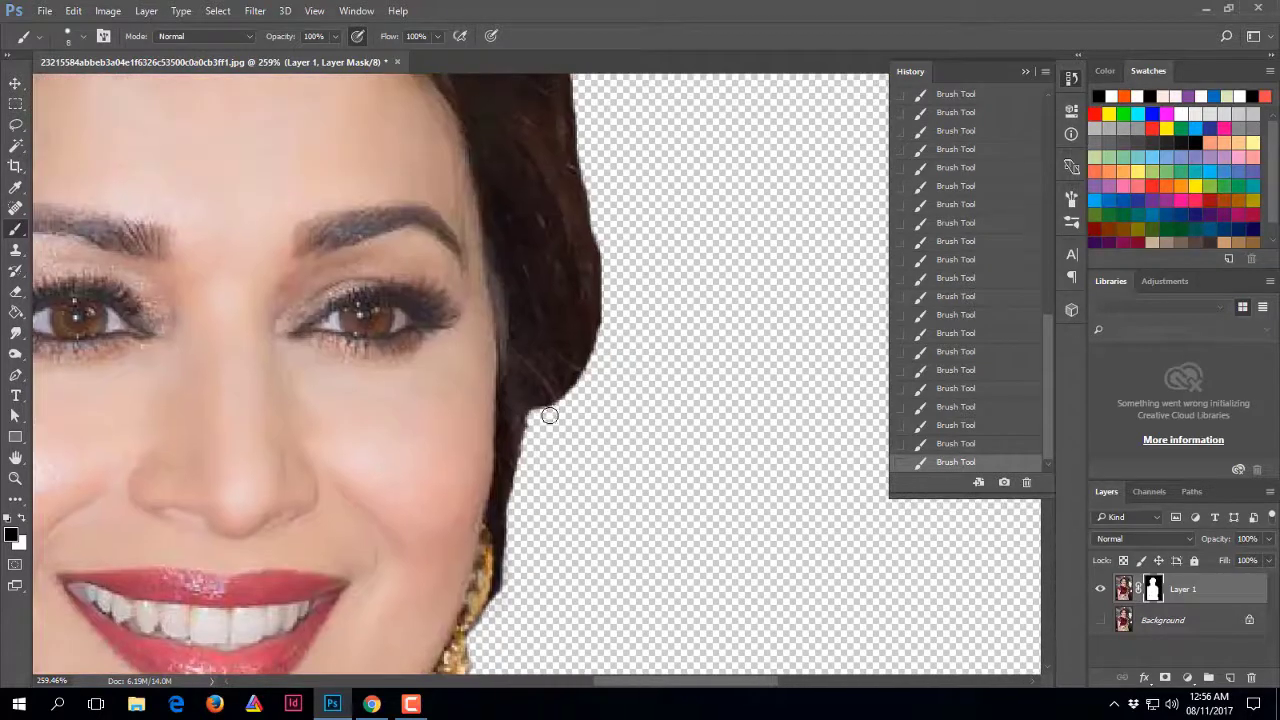
{"action": "left_click_drag", "start_coordinate": [657, 163], "coordinate": [651, 508]}
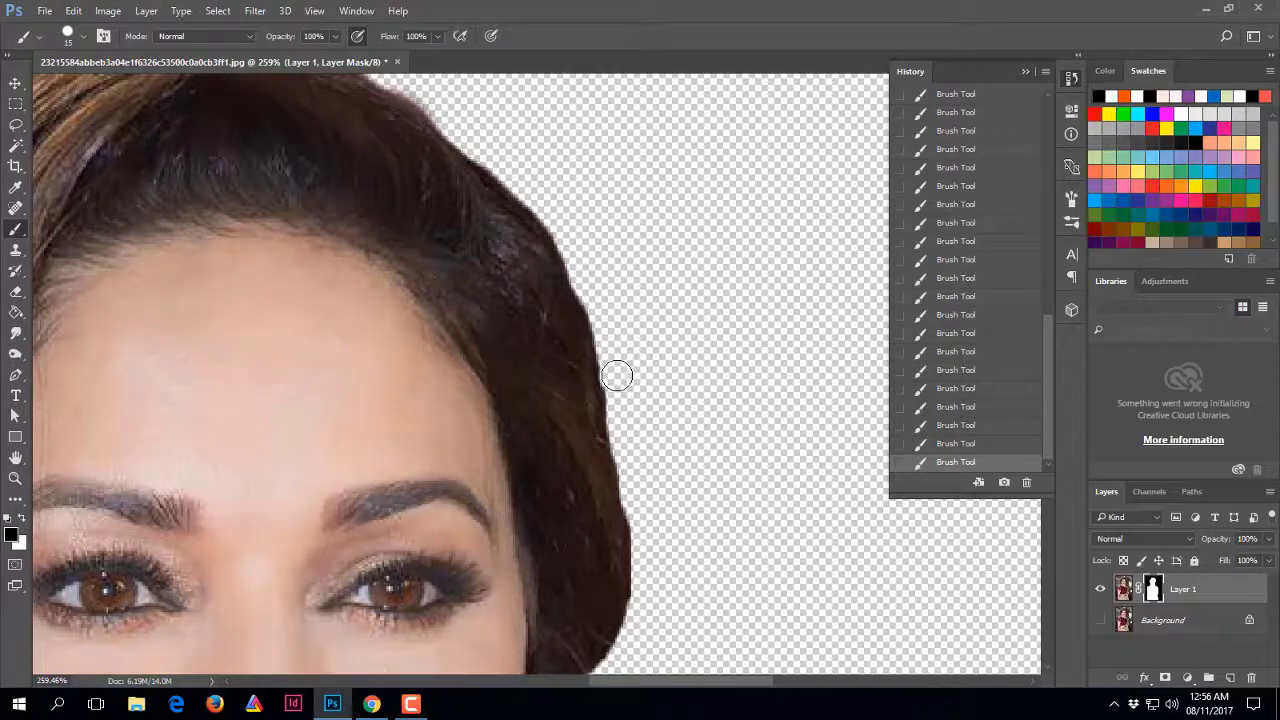
{"action": "scroll", "coordinate": [623, 408], "scroll_direction": "down", "scroll_amount": 3}
{"action": "scroll", "coordinate": [681, 358], "scroll_direction": "up", "scroll_amount": 3}
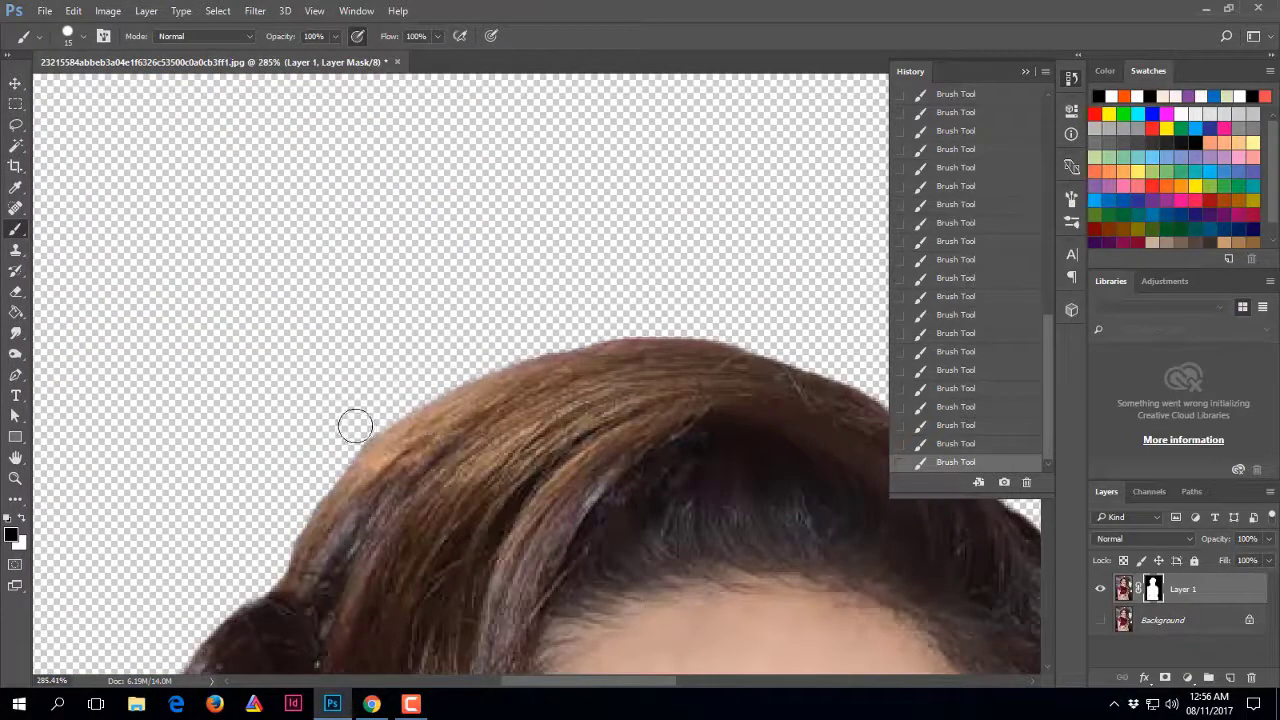
{"action": "left_click_drag", "start_coordinate": [214, 509], "coordinate": [367, 371]}
{"action": "scroll", "coordinate": [360, 340], "scroll_direction": "down", "scroll_amount": 3}
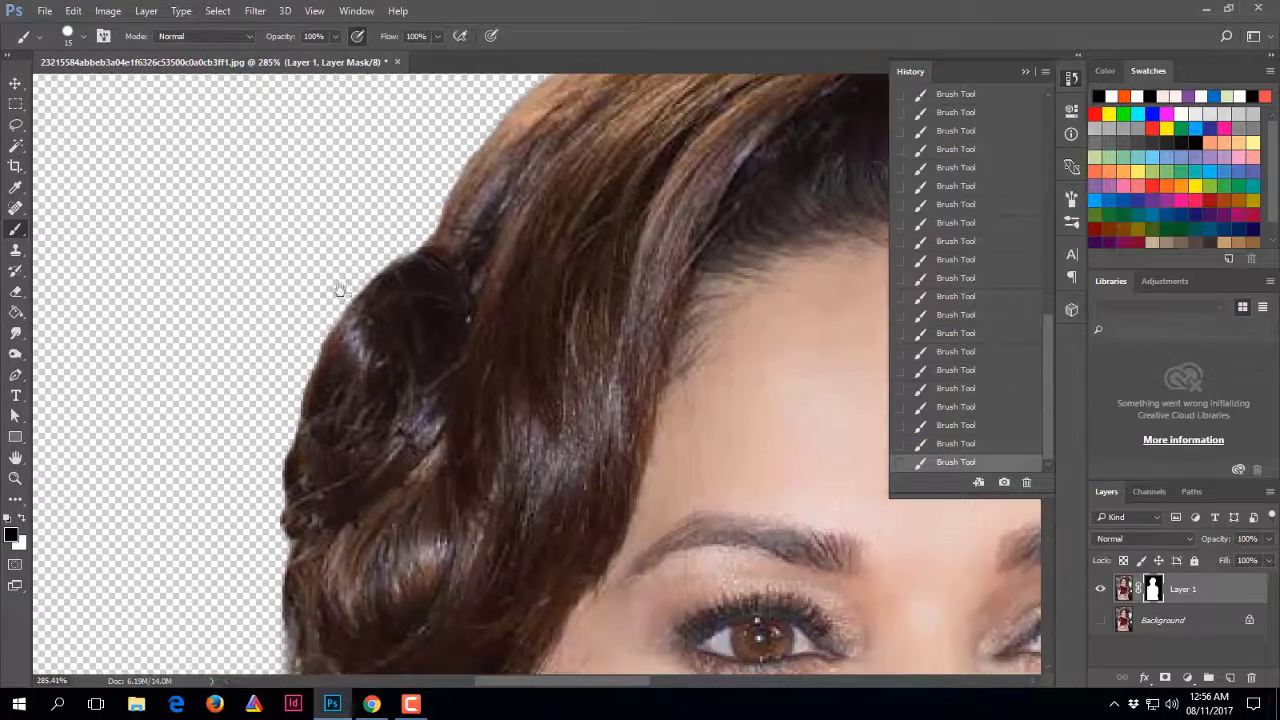
Shrink the brush for fine hair, then switch to white and enlarge it to 30
{"action": "key", "text": "bracketleft"}
{"action": "key", "text": "bracketleft"}
{"action": "scroll", "coordinate": [281, 549], "scroll_direction": "down", "scroll_amount": 3}
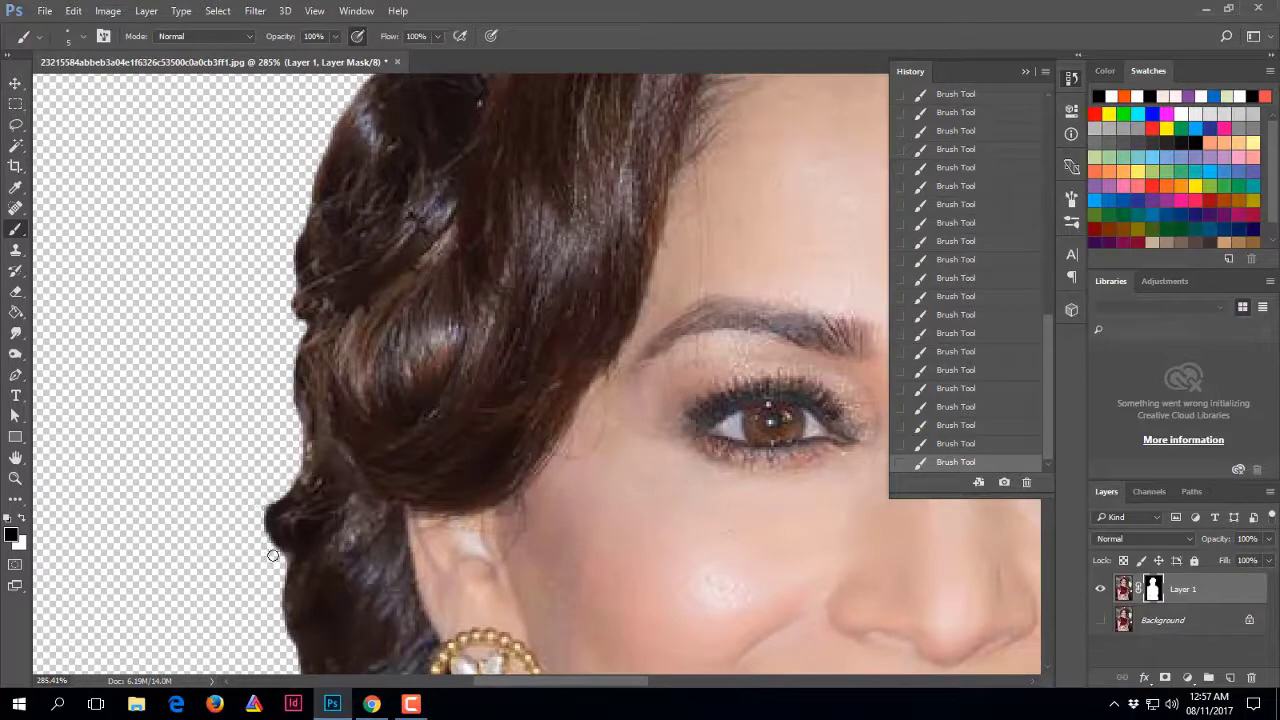
{"action": "scroll", "coordinate": [280, 530], "scroll_direction": "down", "scroll_amount": 3}
{"action": "scroll", "coordinate": [342, 474], "scroll_direction": "down", "scroll_amount": 2}
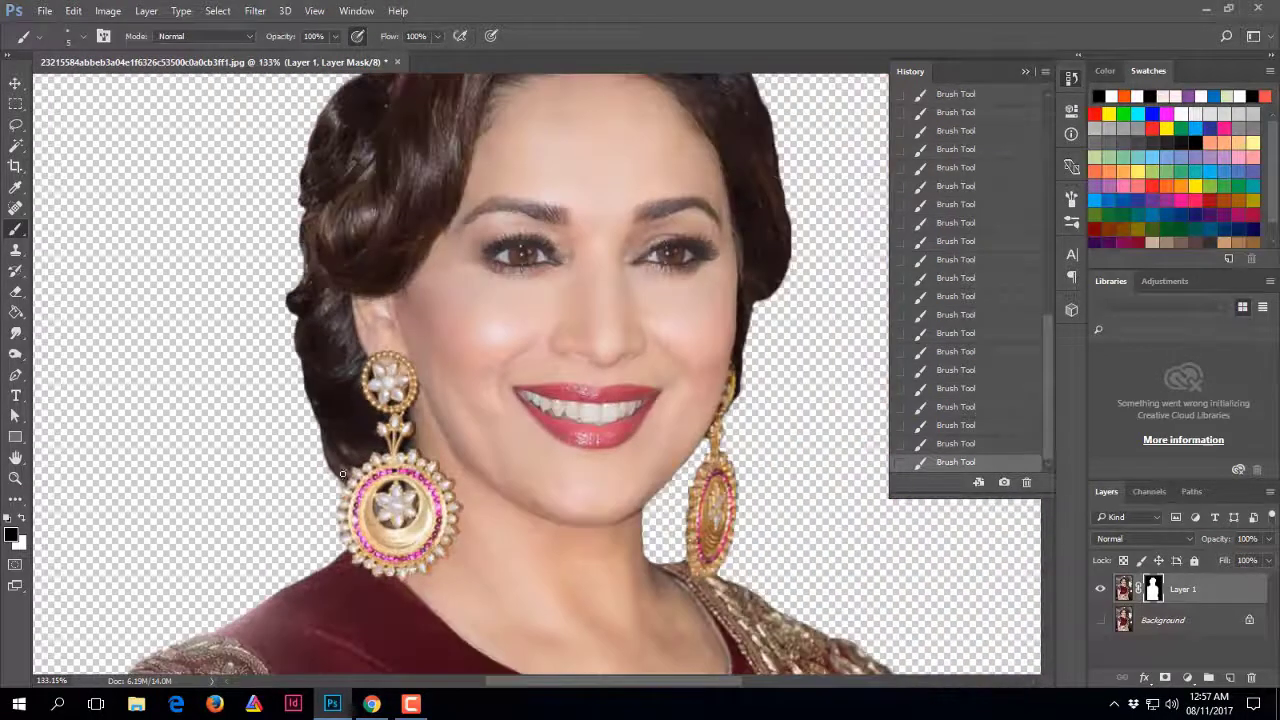
{"action": "scroll", "coordinate": [342, 474], "scroll_direction": "up", "scroll_amount": 2}
{"action": "scroll", "coordinate": [429, 449], "scroll_direction": "up", "scroll_amount": 2}
{"action": "key", "text": "x"}
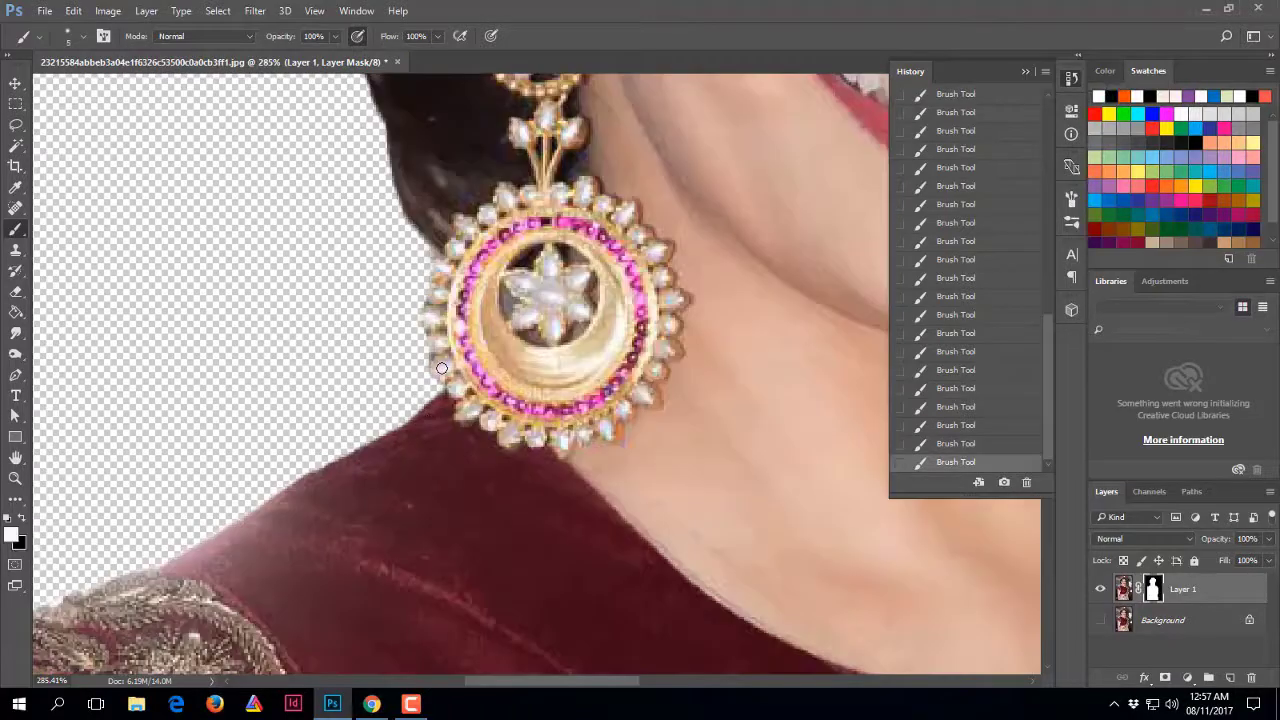
{"action": "key", "text": "bracketright"}
{"action": "key", "text": "bracketright"}
{"action": "key", "text": "bracketright"}
{"action": "scroll", "coordinate": [466, 480], "scroll_direction": "up", "scroll_amount": 3}
{"action": "scroll", "coordinate": [410, 240], "scroll_direction": "down", "scroll_amount": 3}
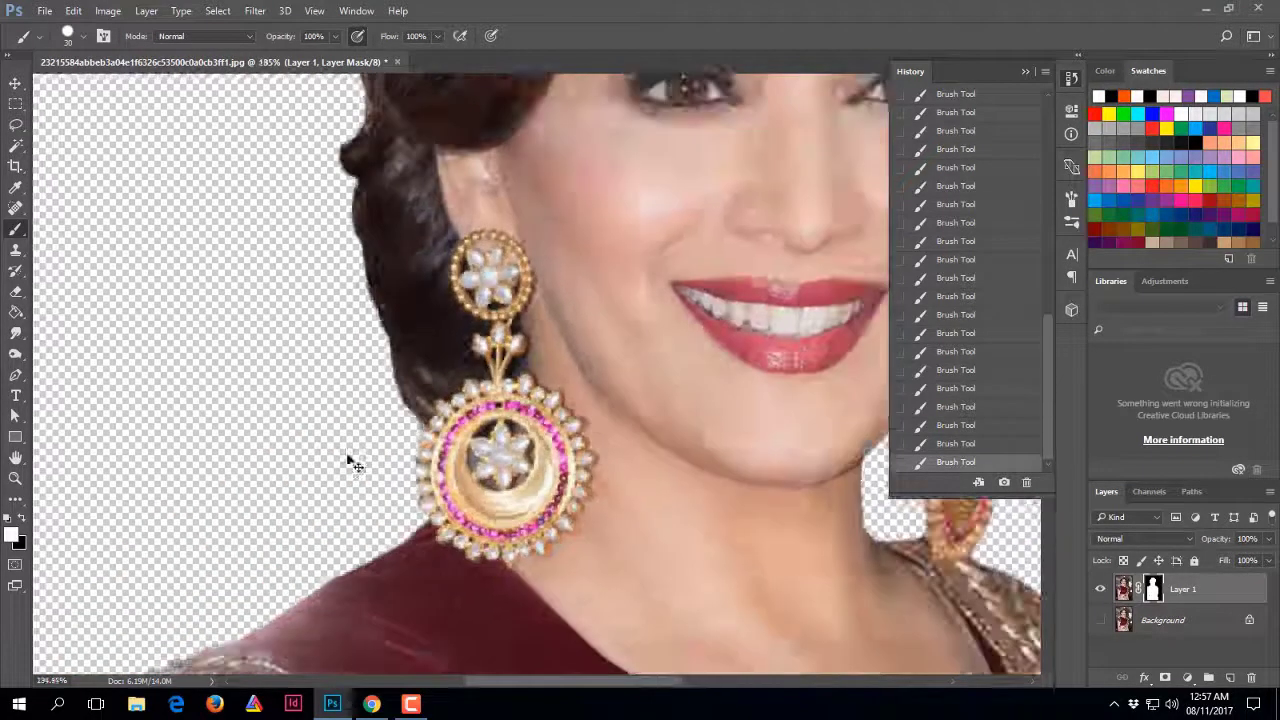
{"action": "scroll", "coordinate": [349, 457], "scroll_direction": "down", "scroll_amount": 2}
{"action": "scroll", "coordinate": [271, 349], "scroll_direction": "down", "scroll_amount": 3}
{"action": "scroll", "coordinate": [466, 420], "scroll_direction": "down", "scroll_amount": 2}
{"action": "scroll", "coordinate": [570, 313], "scroll_direction": "down", "scroll_amount": 3}
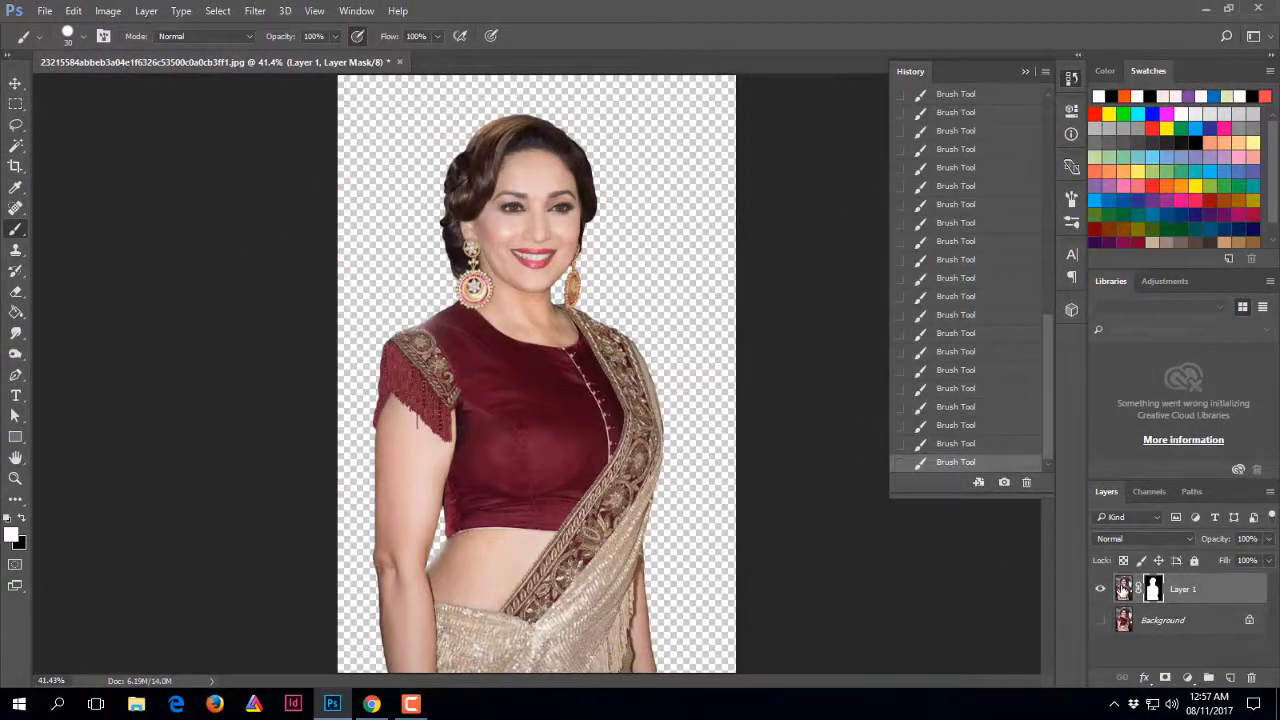
Apply Layer 1's mask permanently and check the cut-out layer's visibility
{"action": "right_click", "coordinate": [1153, 590]}
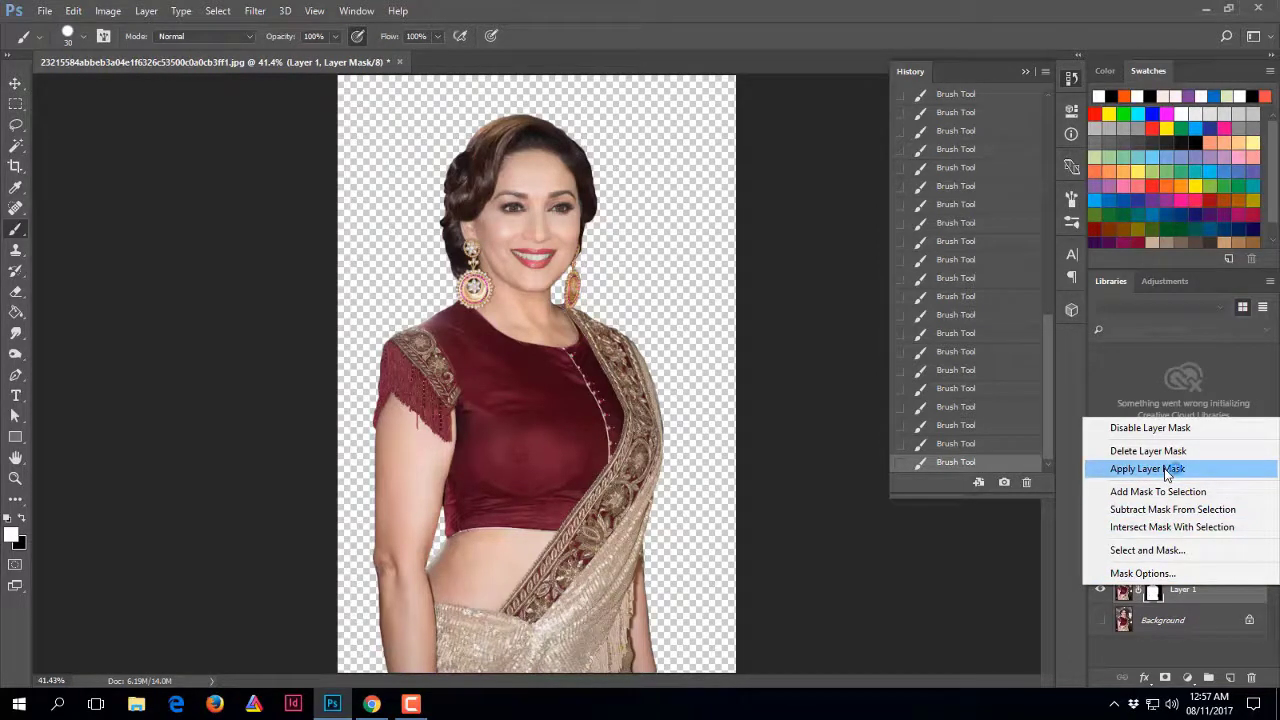
{"action": "left_click", "coordinate": [1166, 470]}
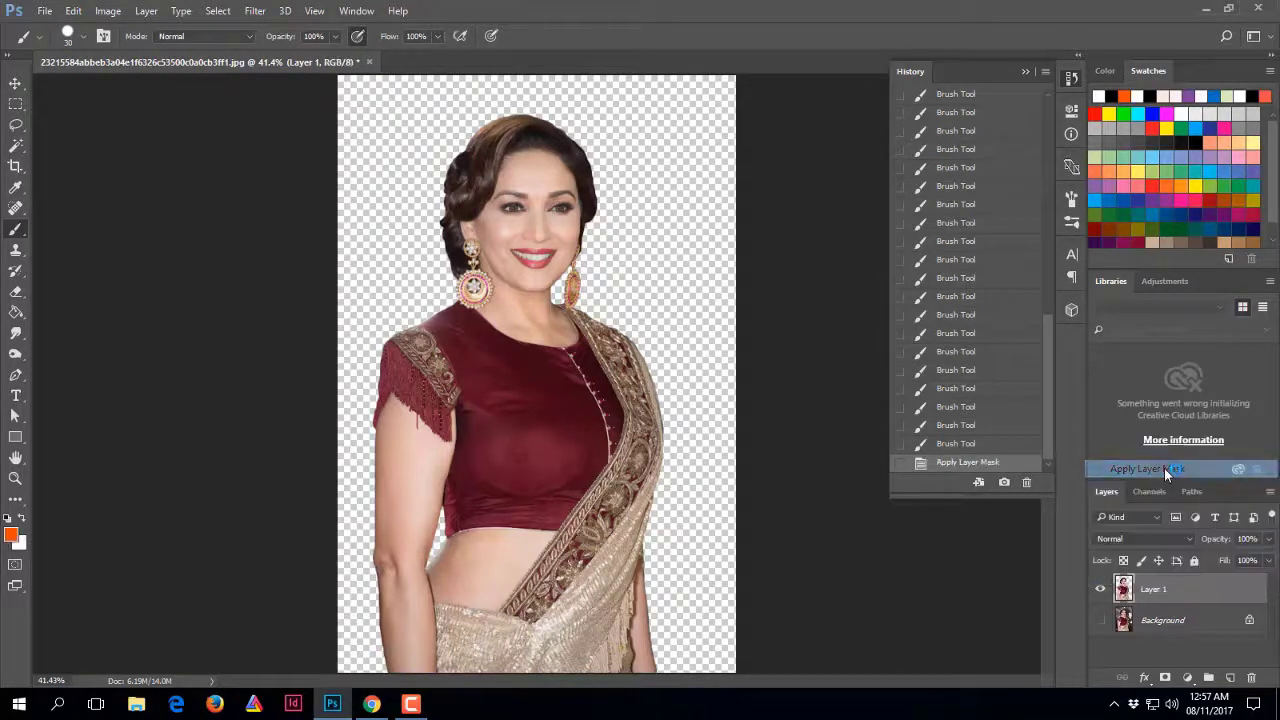
{"action": "left_click", "coordinate": [1102, 588]}
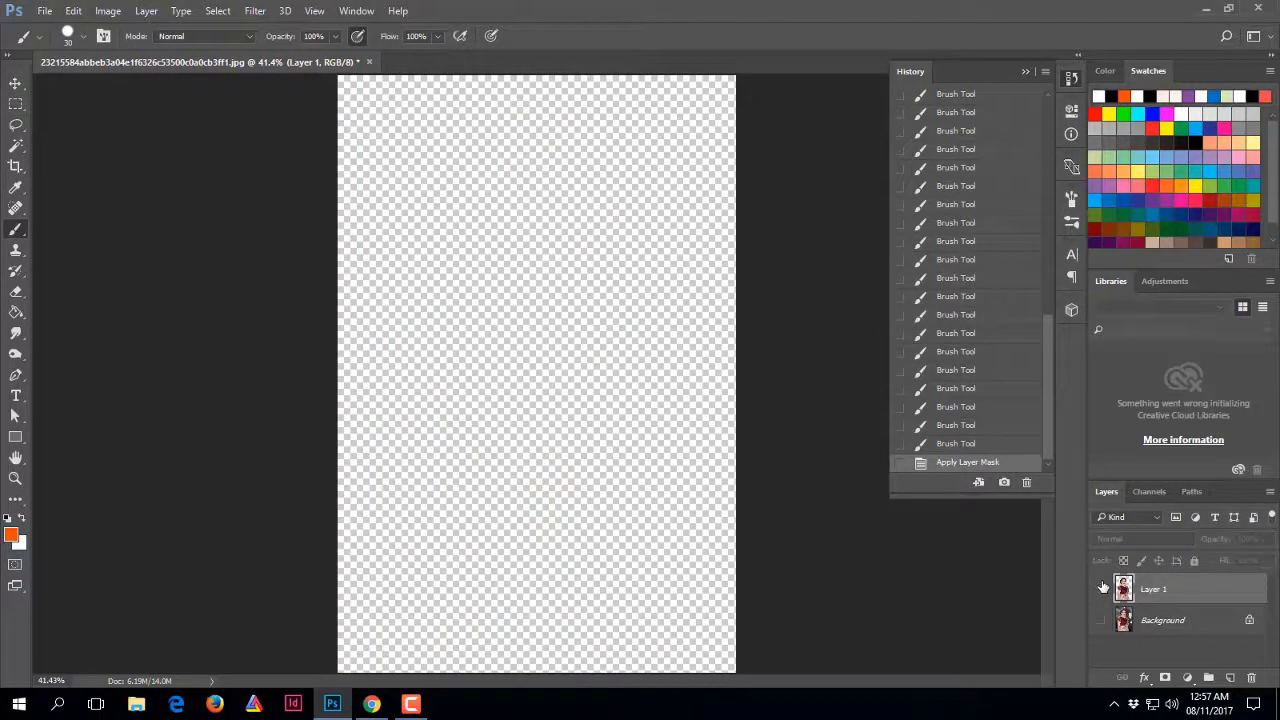
{"action": "left_click", "coordinate": [1102, 588]}
Compare with the Background layer, finally leaving it hidden behind the cut-out
{"action": "left_click", "coordinate": [1100, 620]}
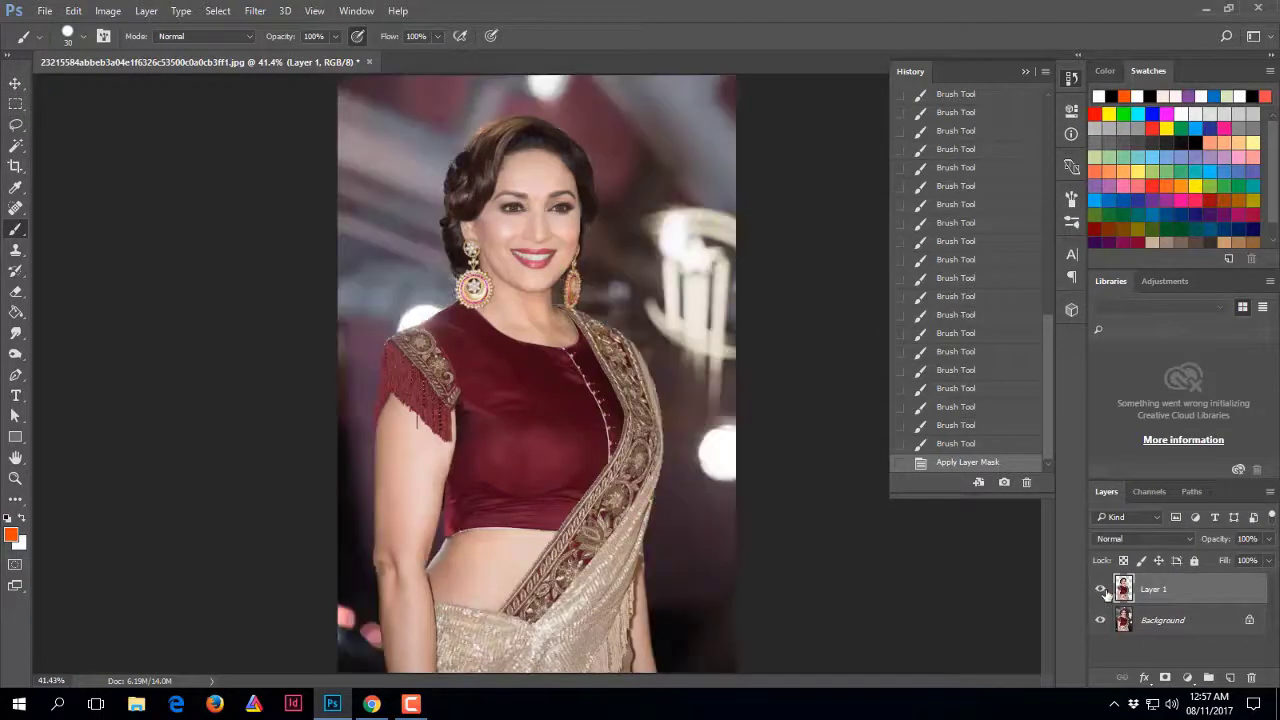
{"action": "left_click", "coordinate": [1101, 589]}
{"action": "left_click", "coordinate": [1100, 588]}
{"action": "left_click", "coordinate": [1100, 620]}
{"action": "left_click", "coordinate": [1100, 620]}
{"action": "left_click", "coordinate": [1100, 620]}
{"action": "left_click", "coordinate": [1101, 618]}
{"action": "left_click", "coordinate": [1100, 620]}
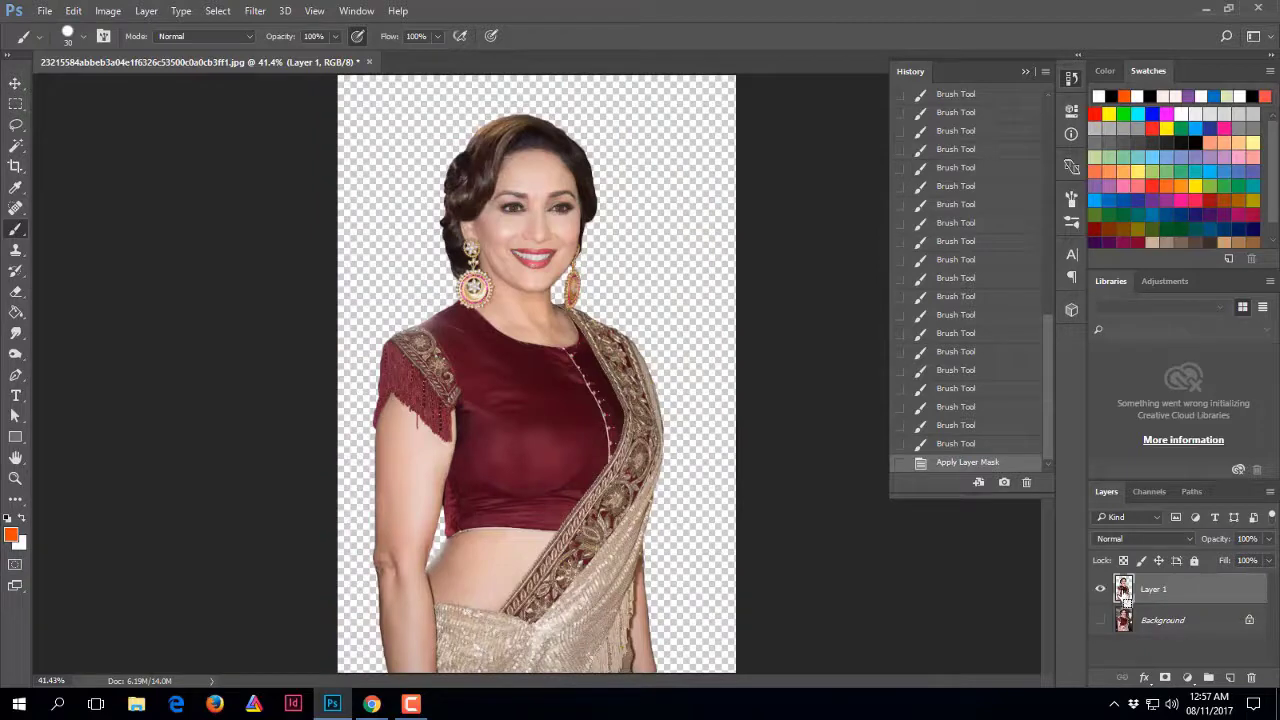
Duplicate the cut-out layer, then delete Layer 1 copy 3 and Layer 1 copy 2
{"action": "key", "text": "ctrl+j"}
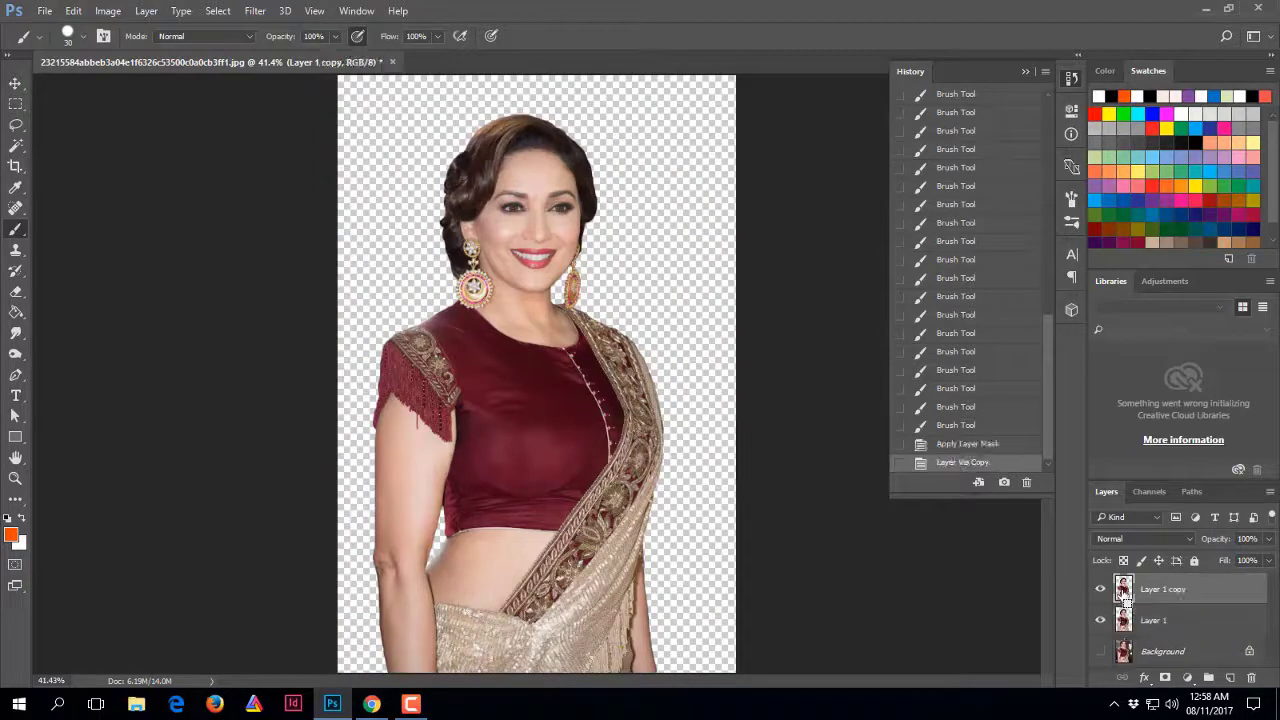
{"action": "key", "text": "ctrl+j"}
{"action": "key", "text": "ctrl+j"}
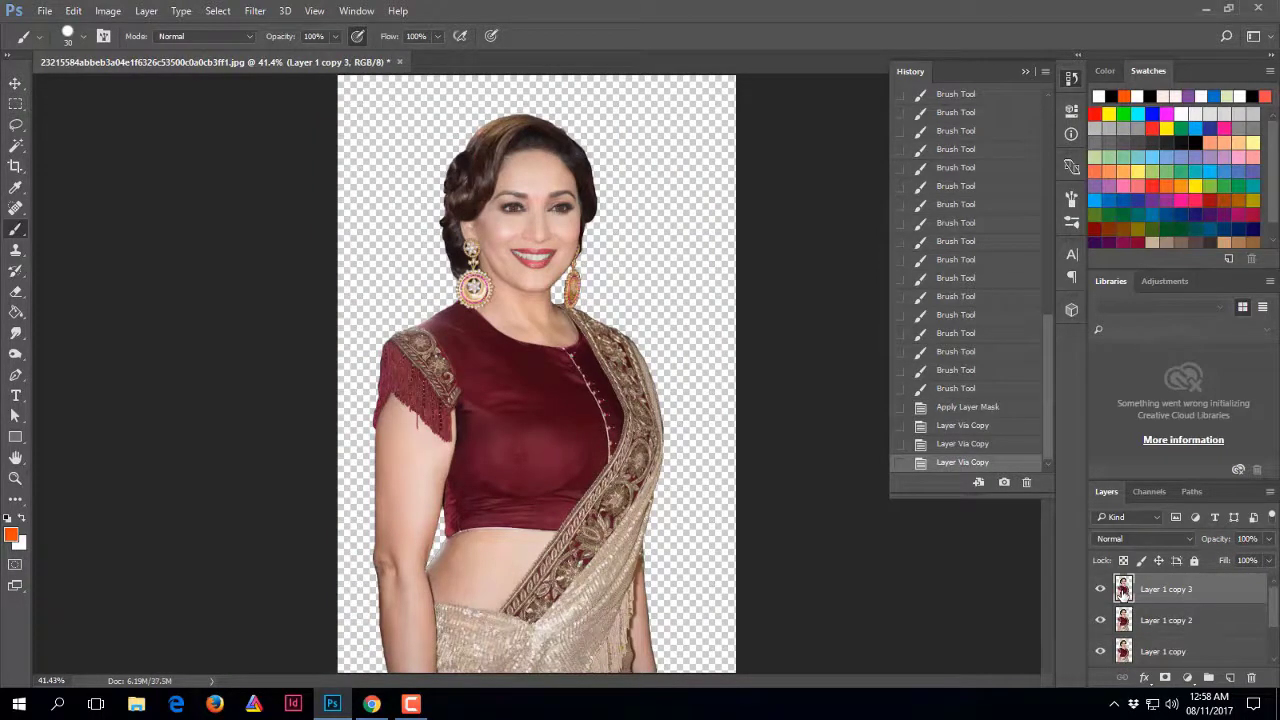
{"action": "scroll", "coordinate": [560, 221], "scroll_direction": "up", "scroll_amount": 2}
{"action": "scroll", "coordinate": [560, 221], "scroll_direction": "up", "scroll_amount": 2}
{"action": "scroll", "coordinate": [560, 221], "scroll_direction": "up", "scroll_amount": 1}
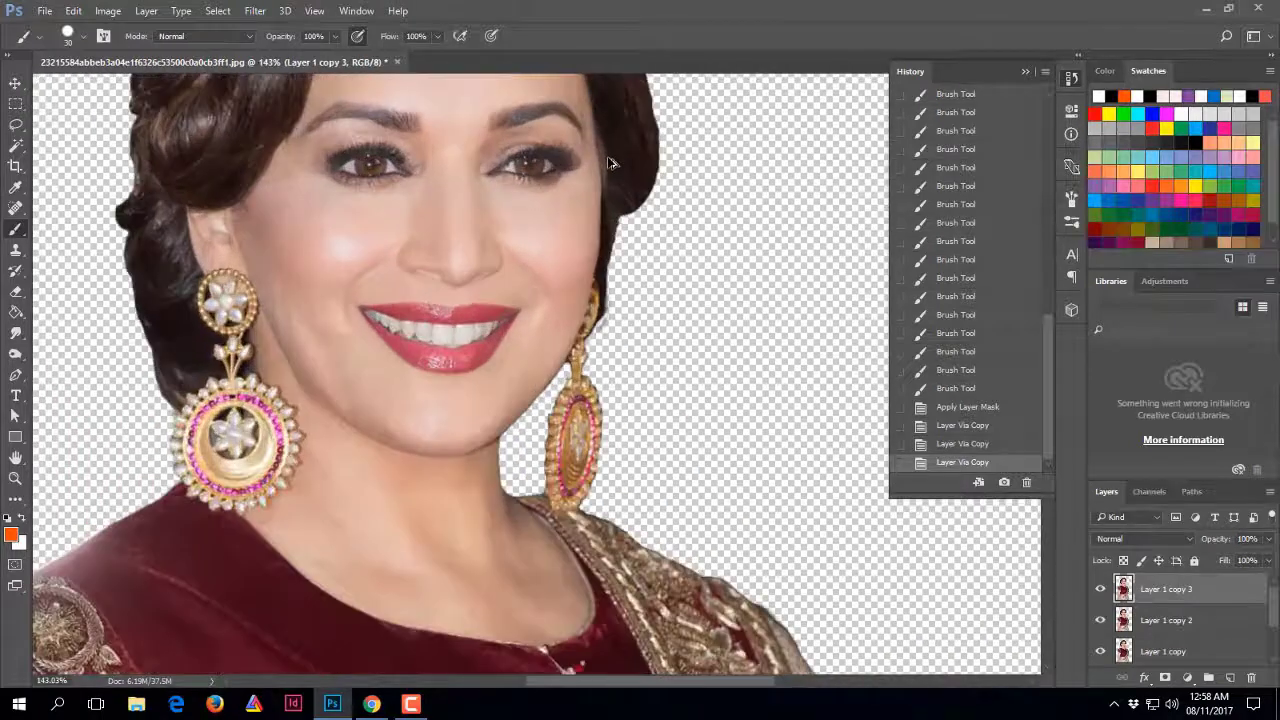
{"action": "key", "text": "Delete"}
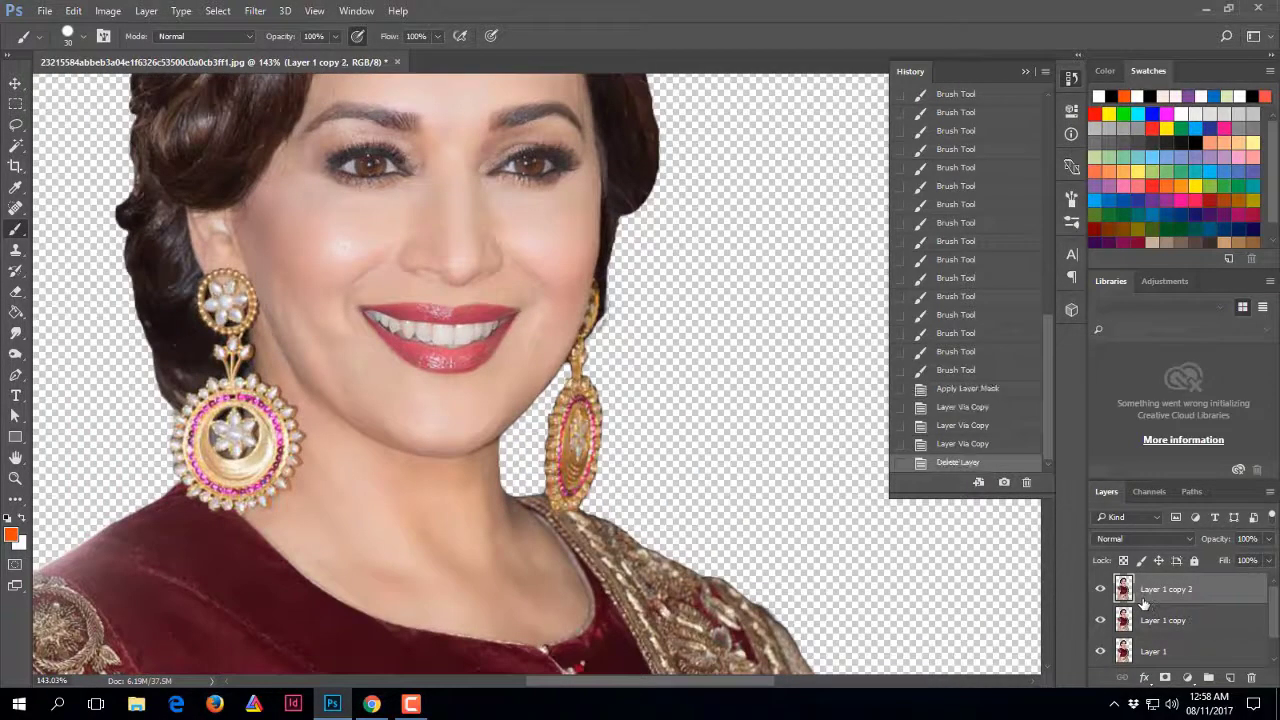
{"action": "key", "text": "Delete"}
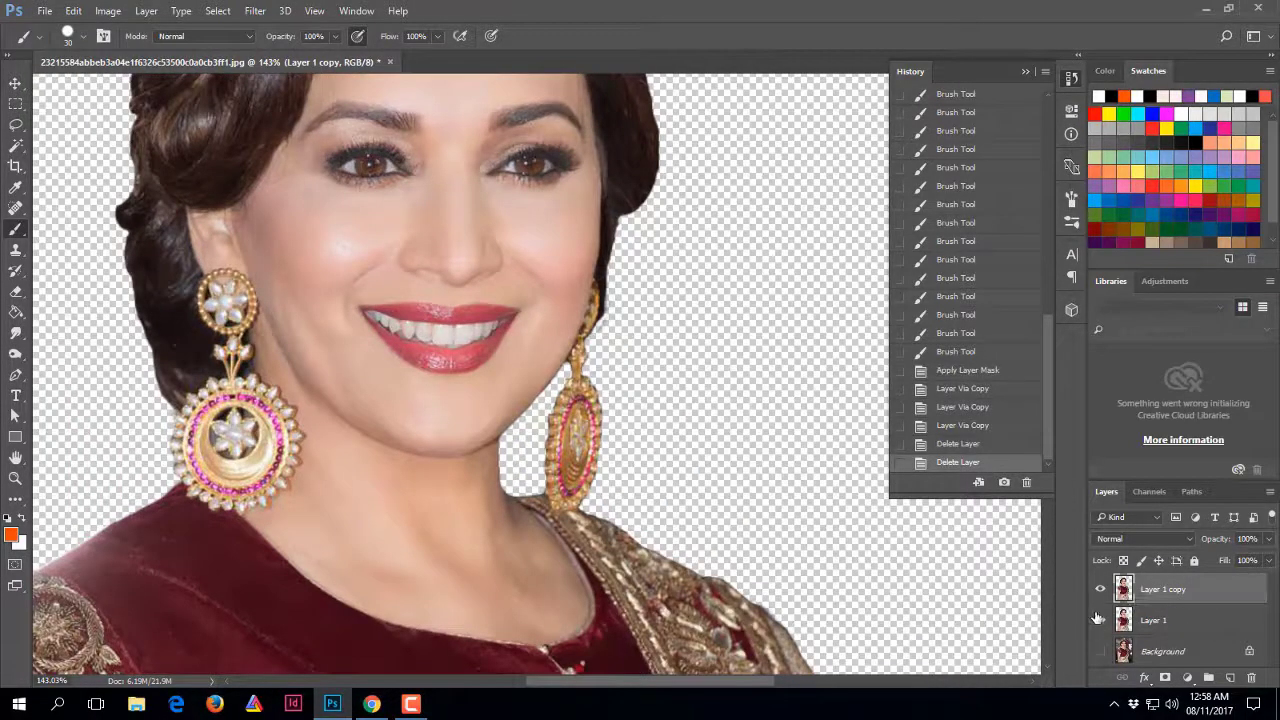
{"action": "key", "text": "ctrl+minus"}
{"action": "key", "text": "ctrl+minus"}
{"action": "key", "text": "ctrl+0"}
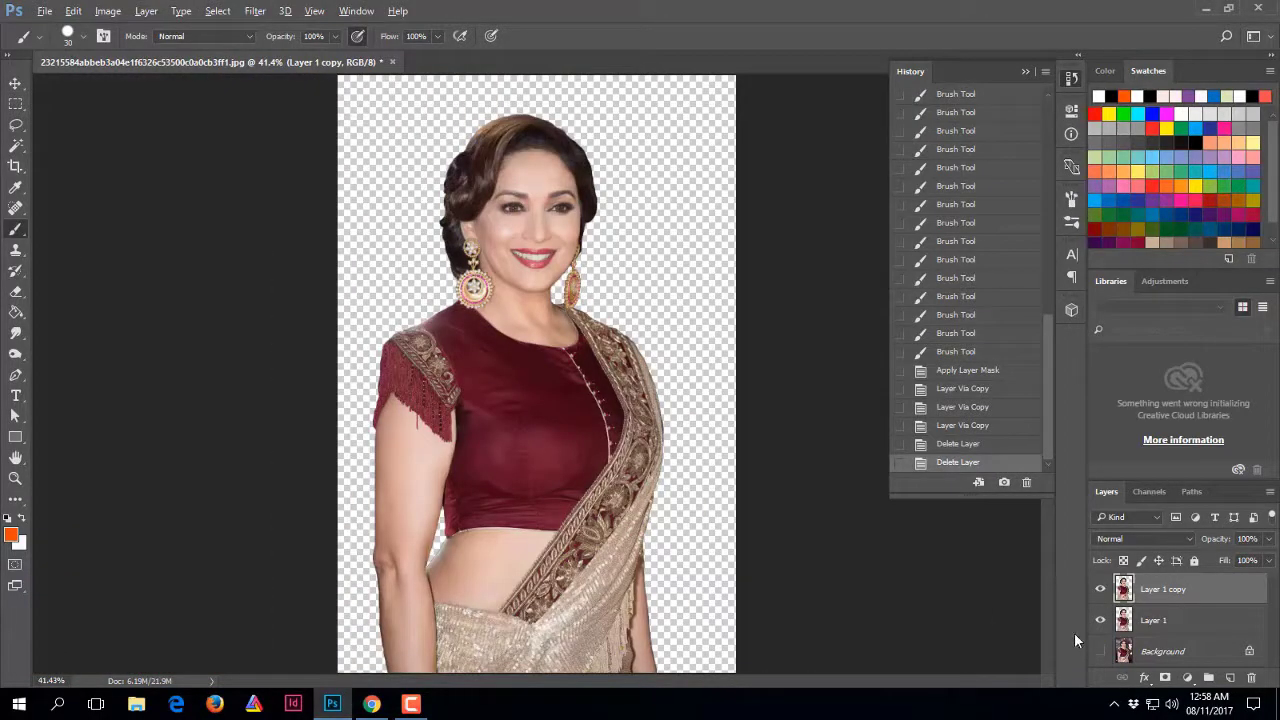
Try Layer > Merge Visible, undo it, and close the Layer menu
{"action": "left_click", "coordinate": [148, 11]}
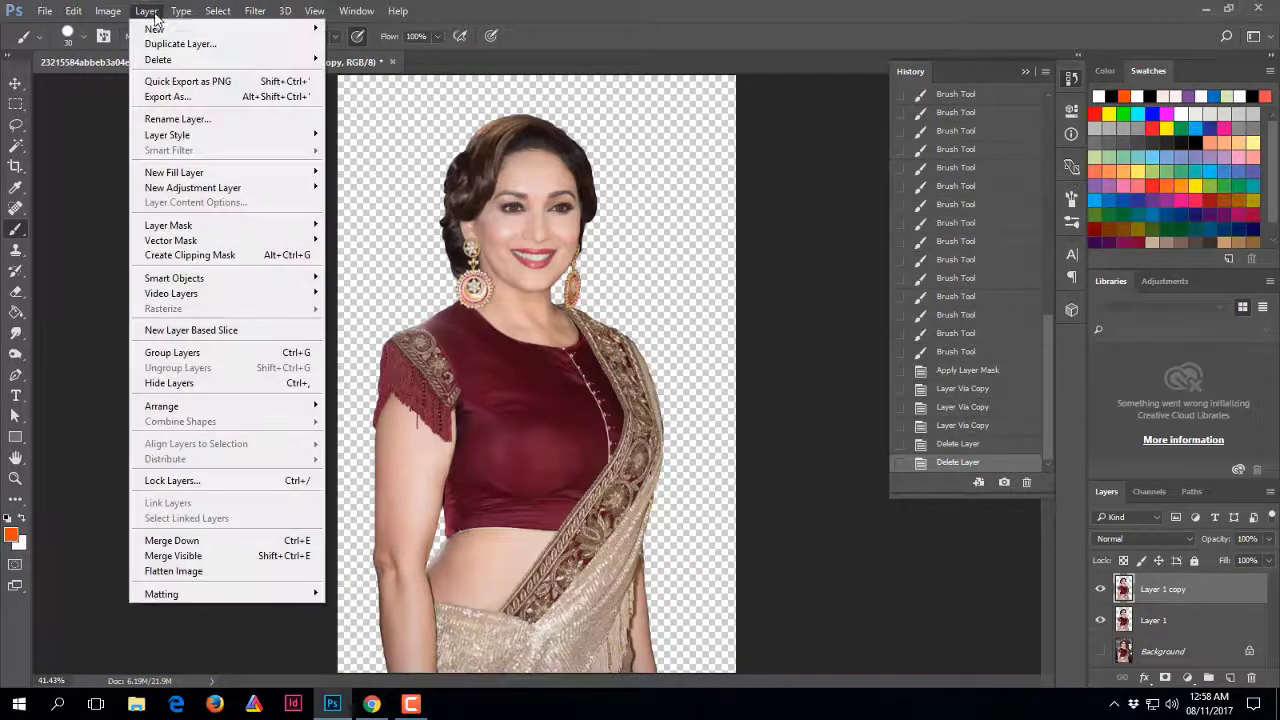
{"action": "left_click", "coordinate": [251, 553]}
{"action": "key", "text": "ctrl+z"}
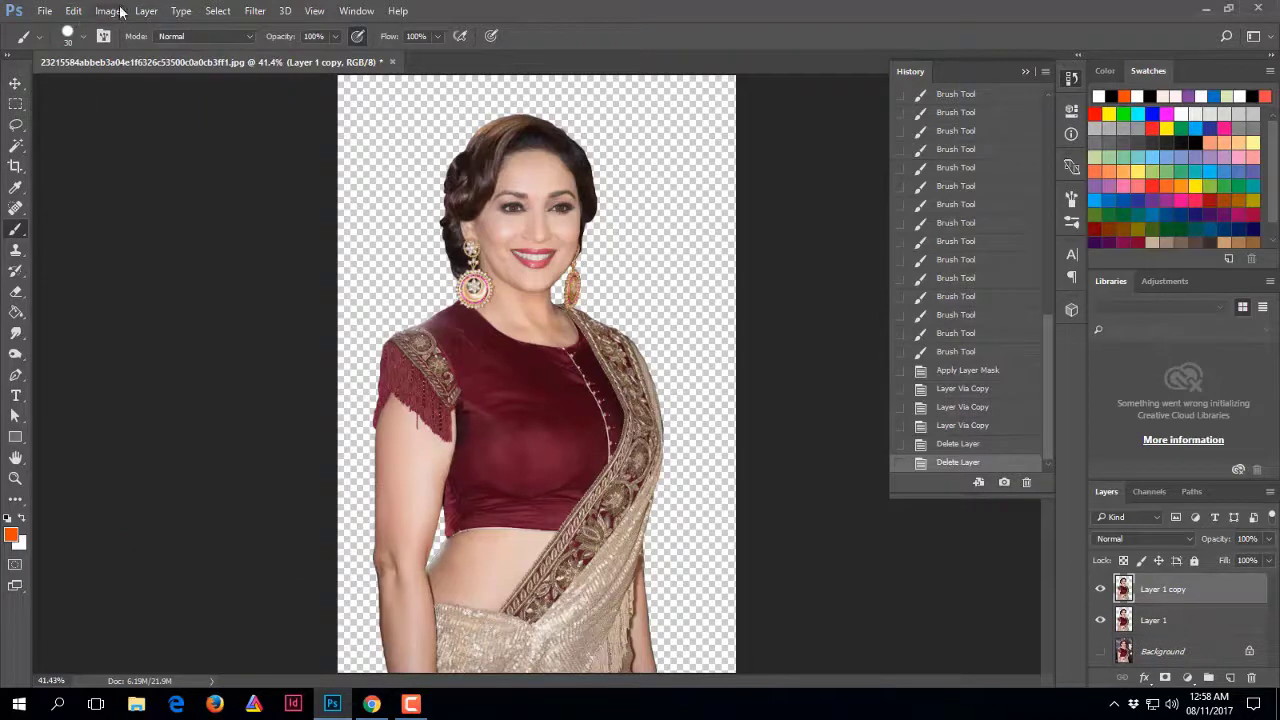
{"action": "left_click", "coordinate": [146, 11]}
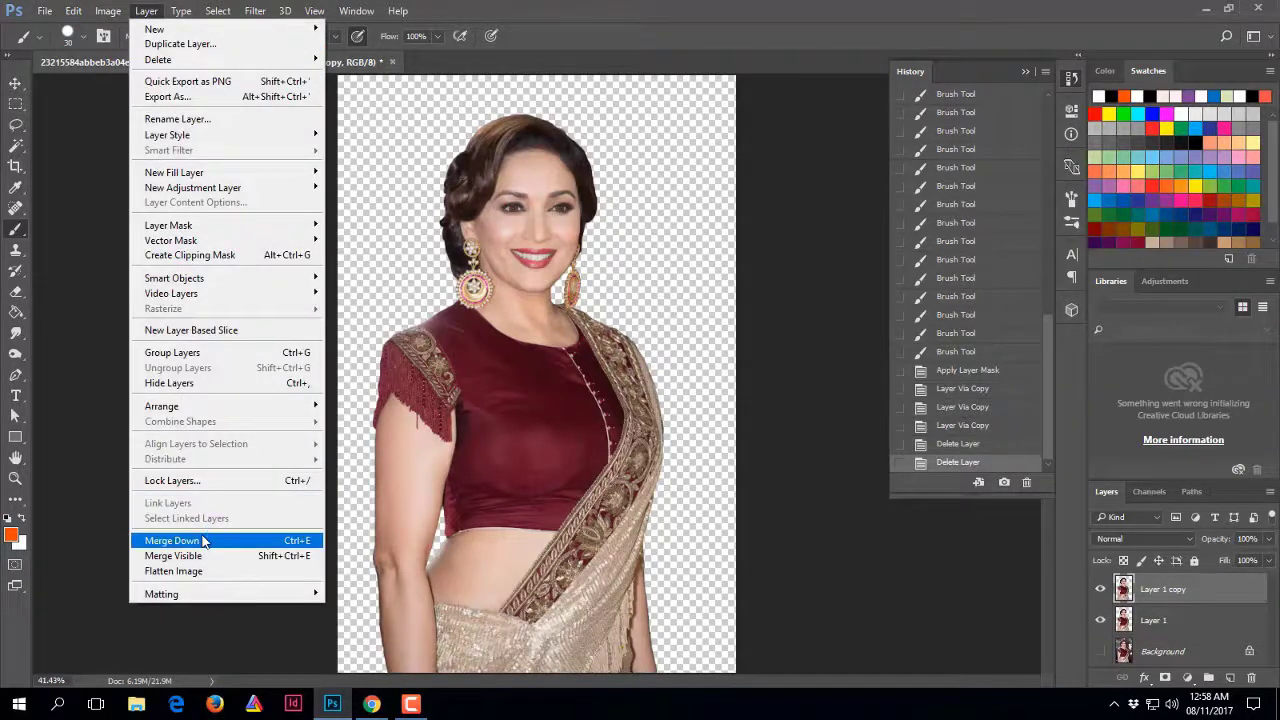
{"action": "left_click", "coordinate": [1081, 570]}
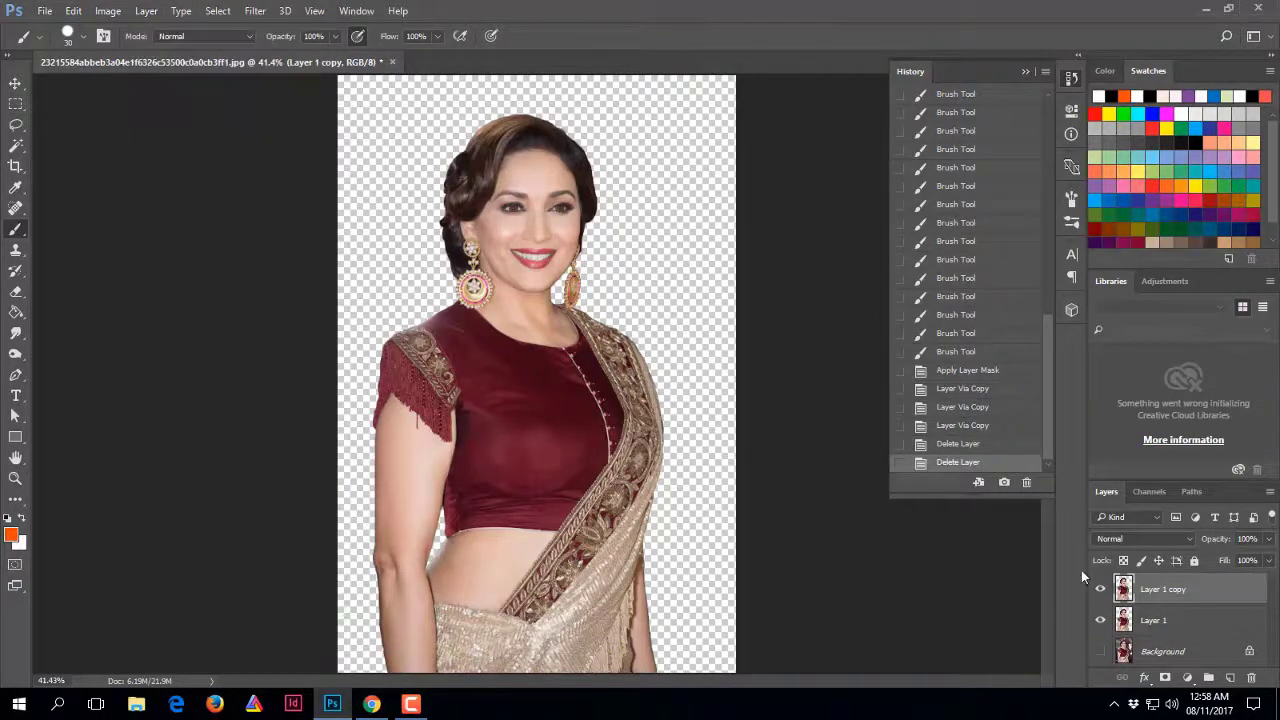
Stamp visible layers into a new Layer 2 and load the woman's outline as a selection
{"action": "key", "text": "ctrl+shift+alt+e"}
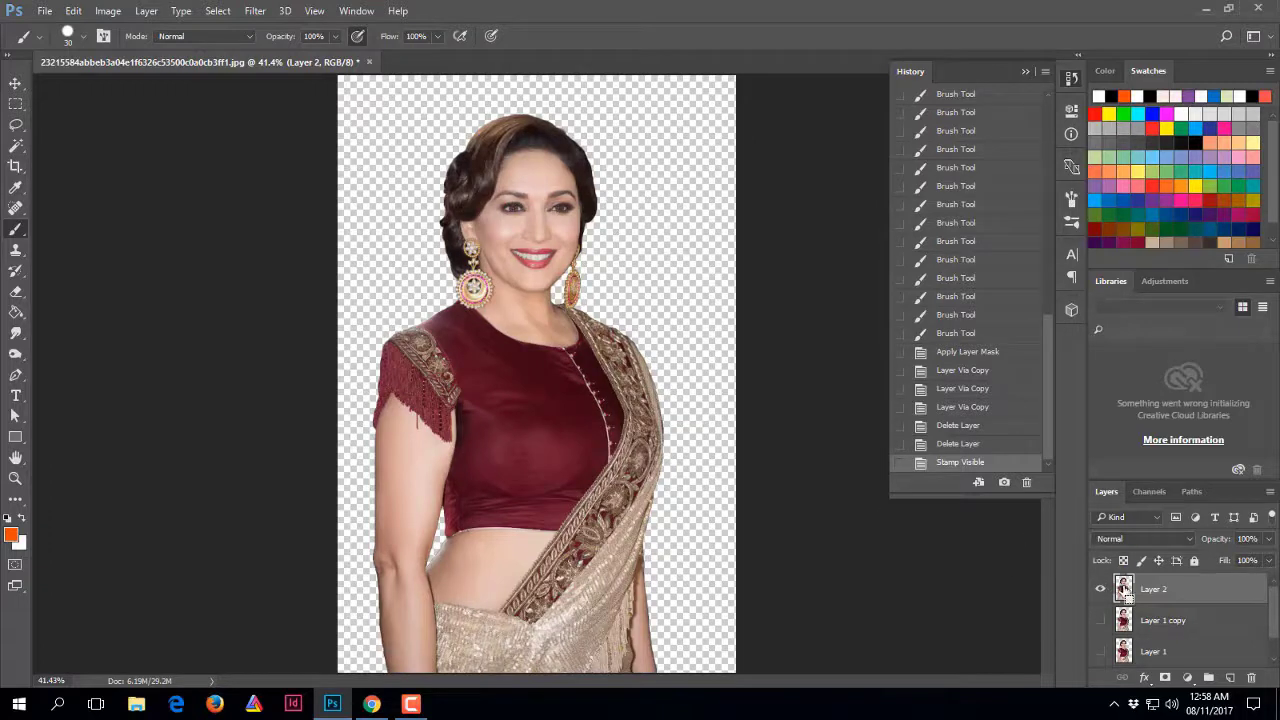
{"action": "left_click", "coordinate": [1124, 590], "text": "ctrl"}
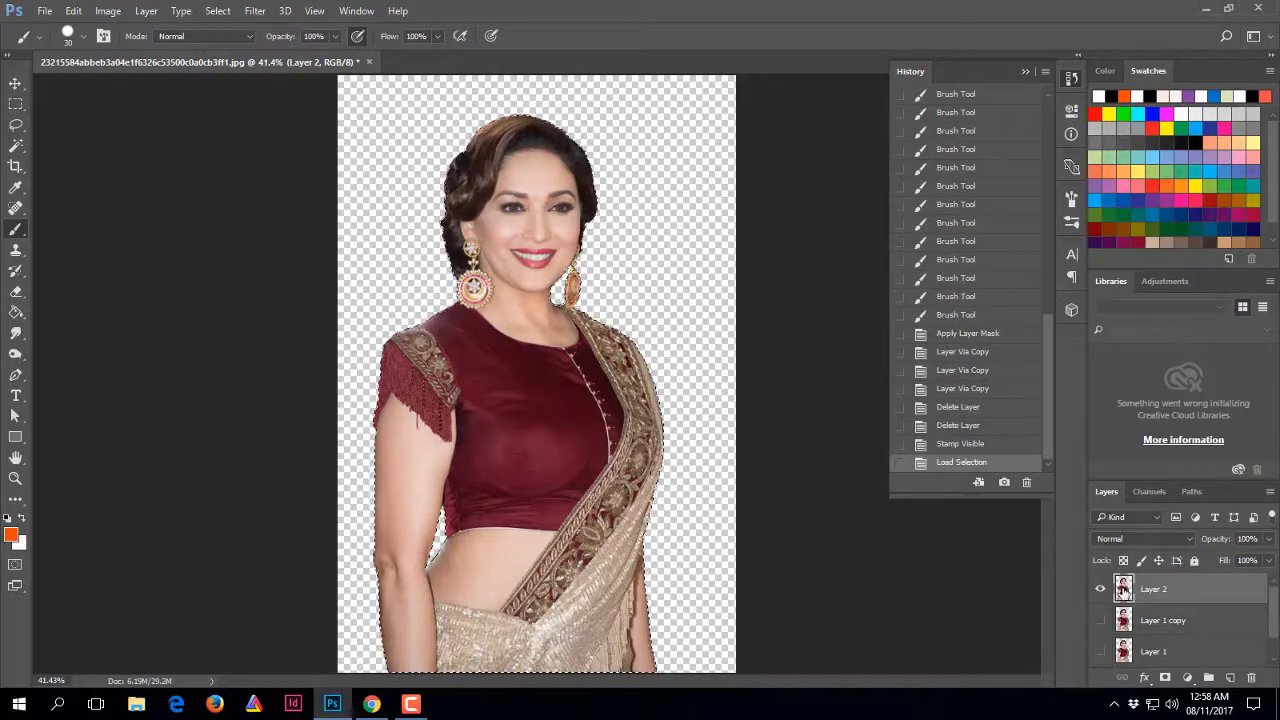
{"action": "left_click", "coordinate": [1194, 491]}
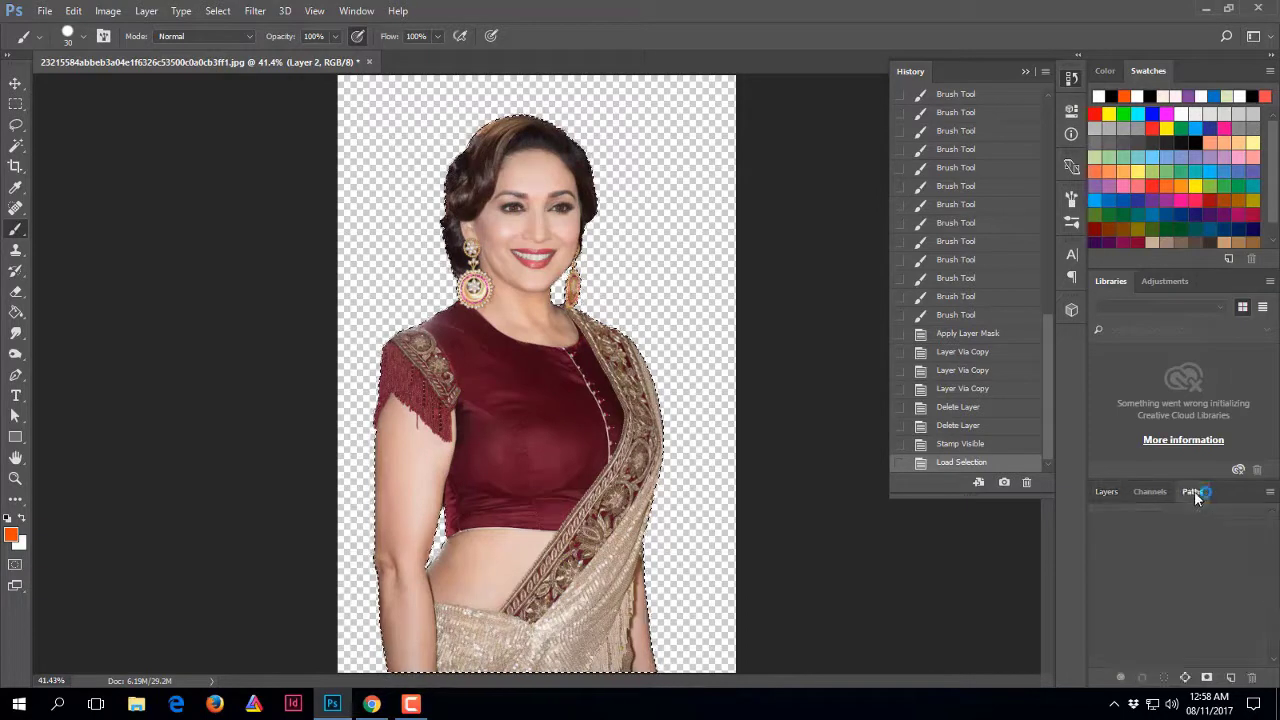
Make a work path at 0.5 tolerance from the selection and save it as Path 1
{"action": "left_click", "coordinate": [1184, 679], "text": "alt"}
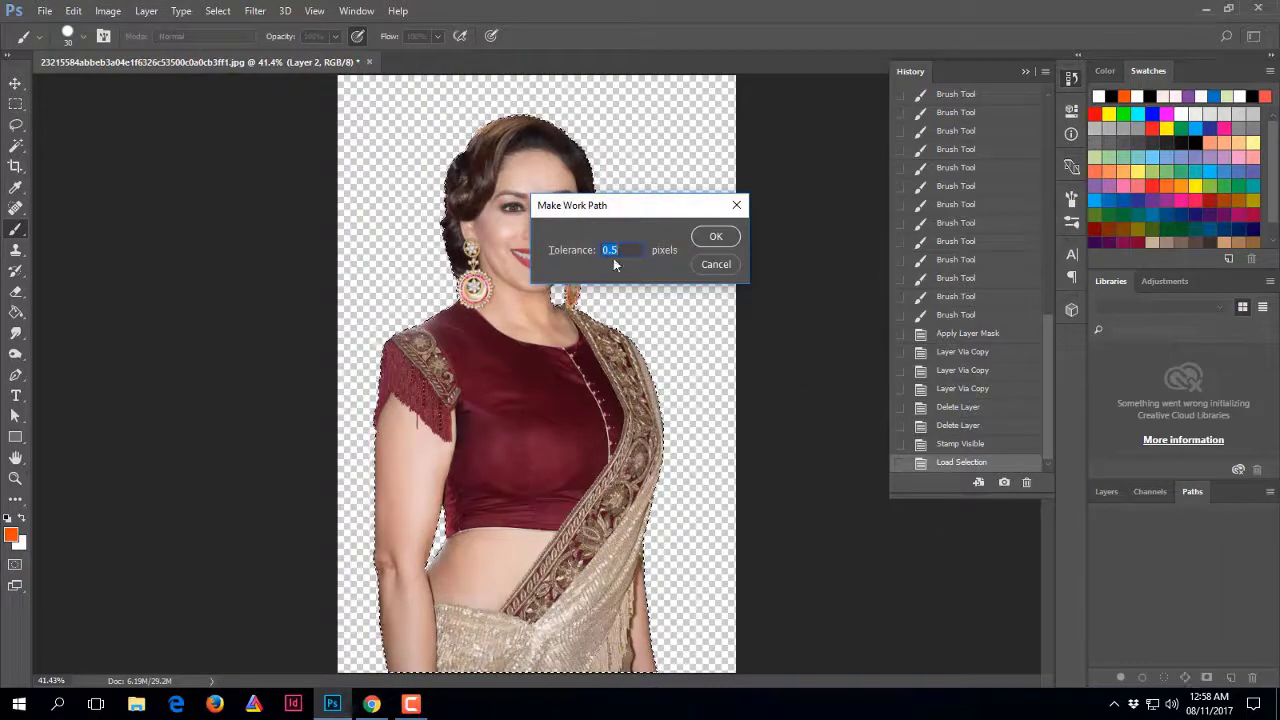
{"action": "type", "text": ".5"}
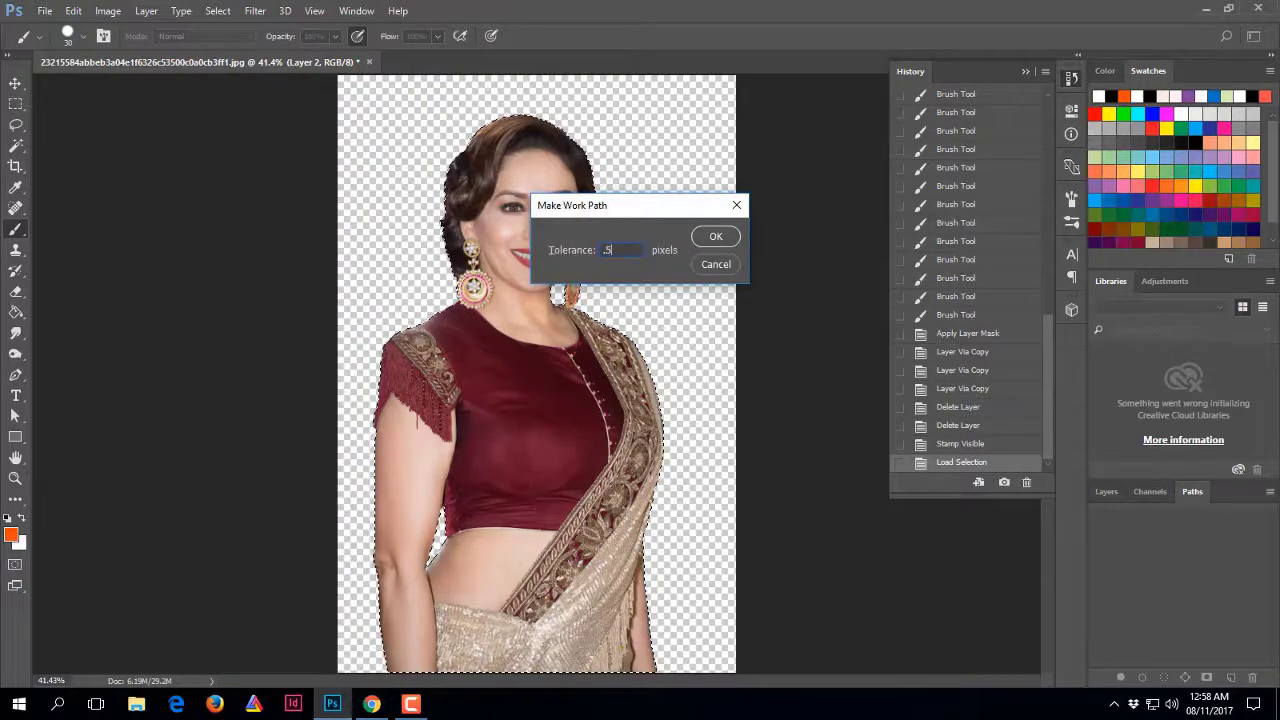
{"action": "left_click", "coordinate": [699, 241]}
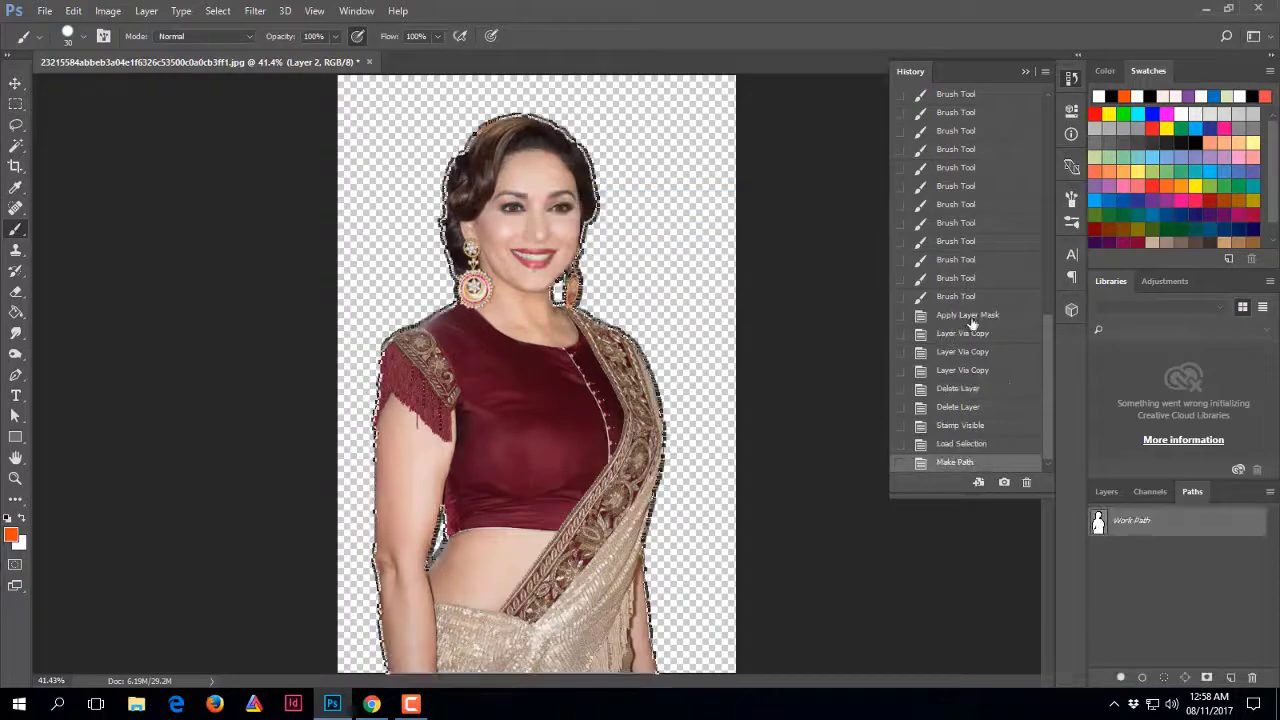
{"action": "double_click", "coordinate": [1158, 522]}
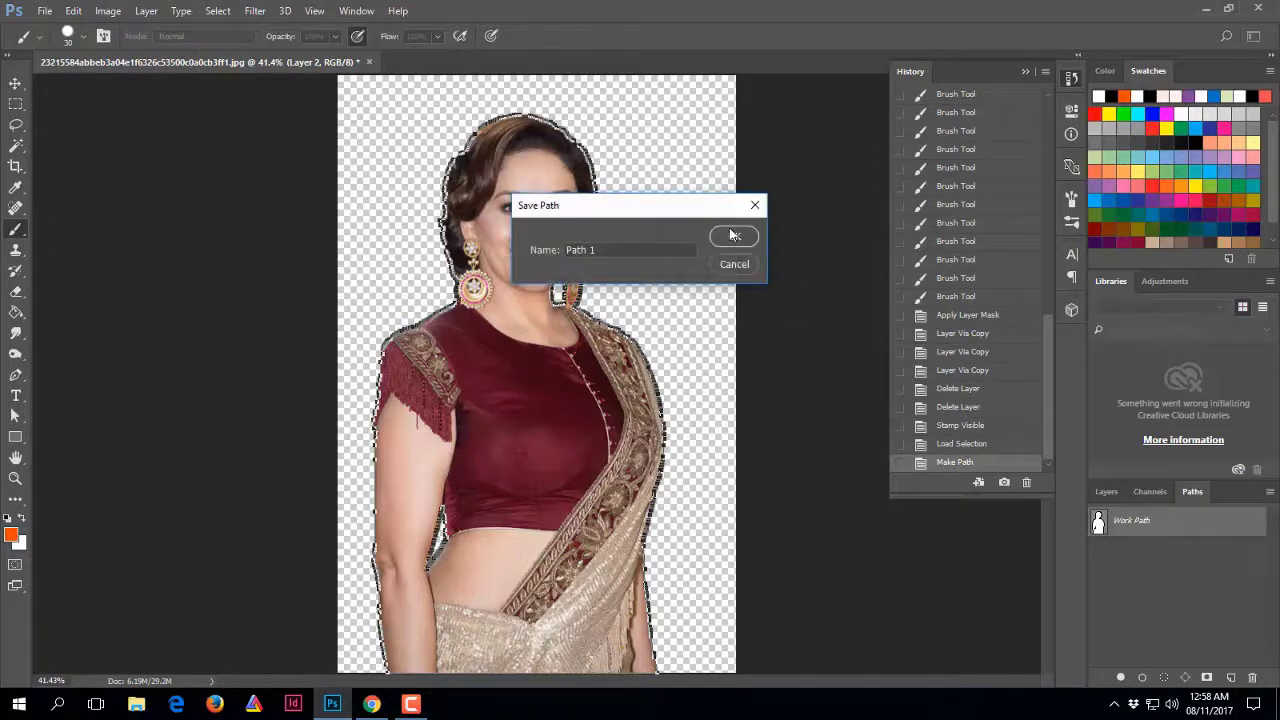
{"action": "left_click", "coordinate": [733, 235]}
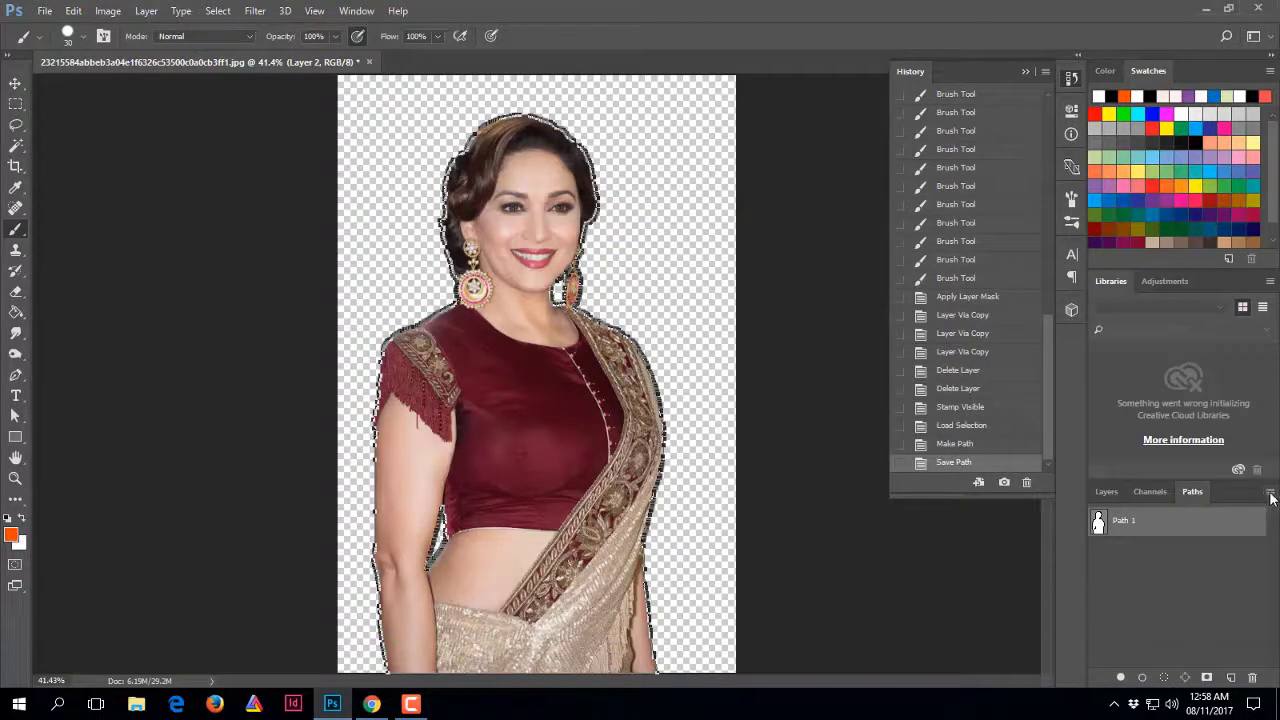
Set Path 1 as the clipping path with flatness 0.2, then deselect
{"action": "left_click", "coordinate": [1270, 495]}
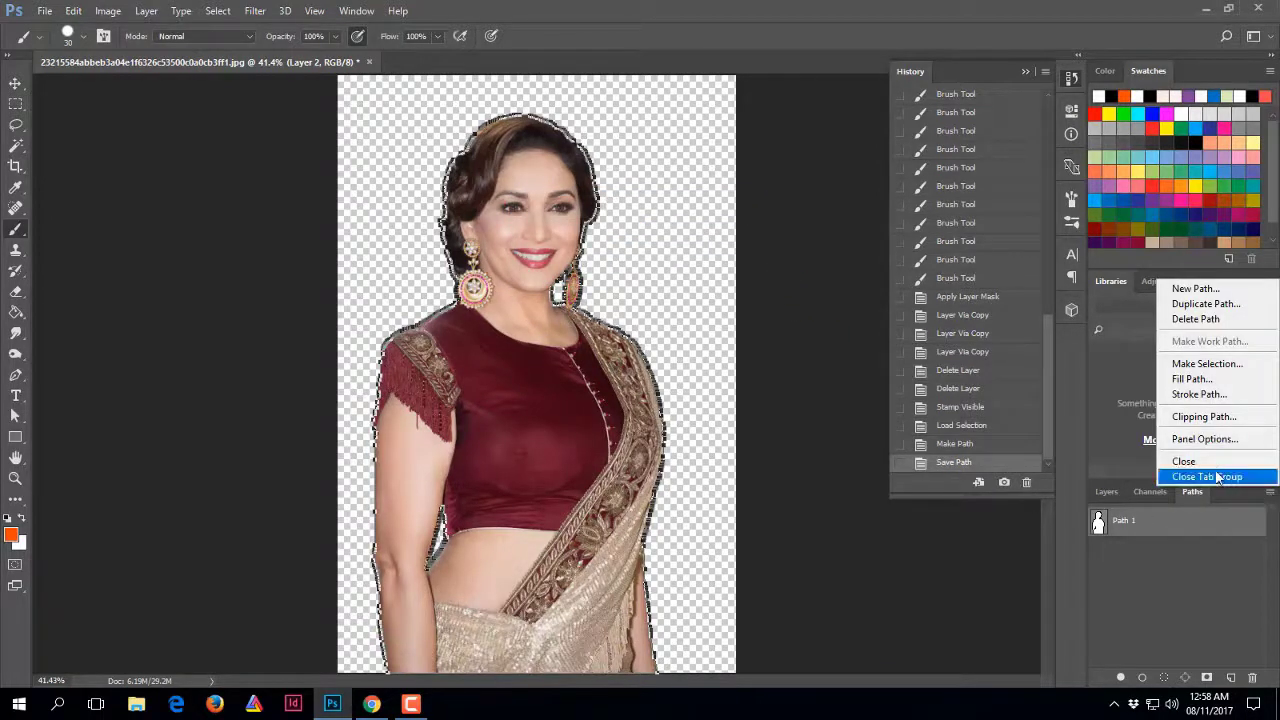
{"action": "left_click", "coordinate": [1203, 418]}
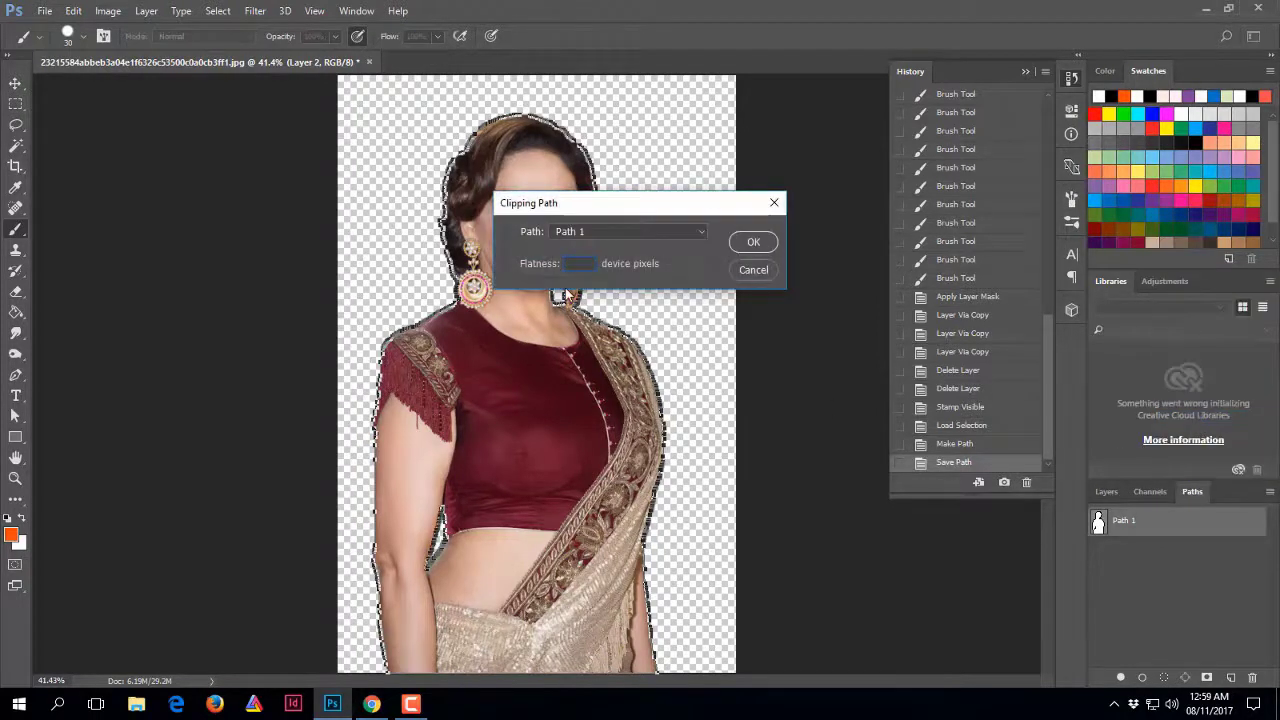
{"action": "left_click", "coordinate": [755, 242]}
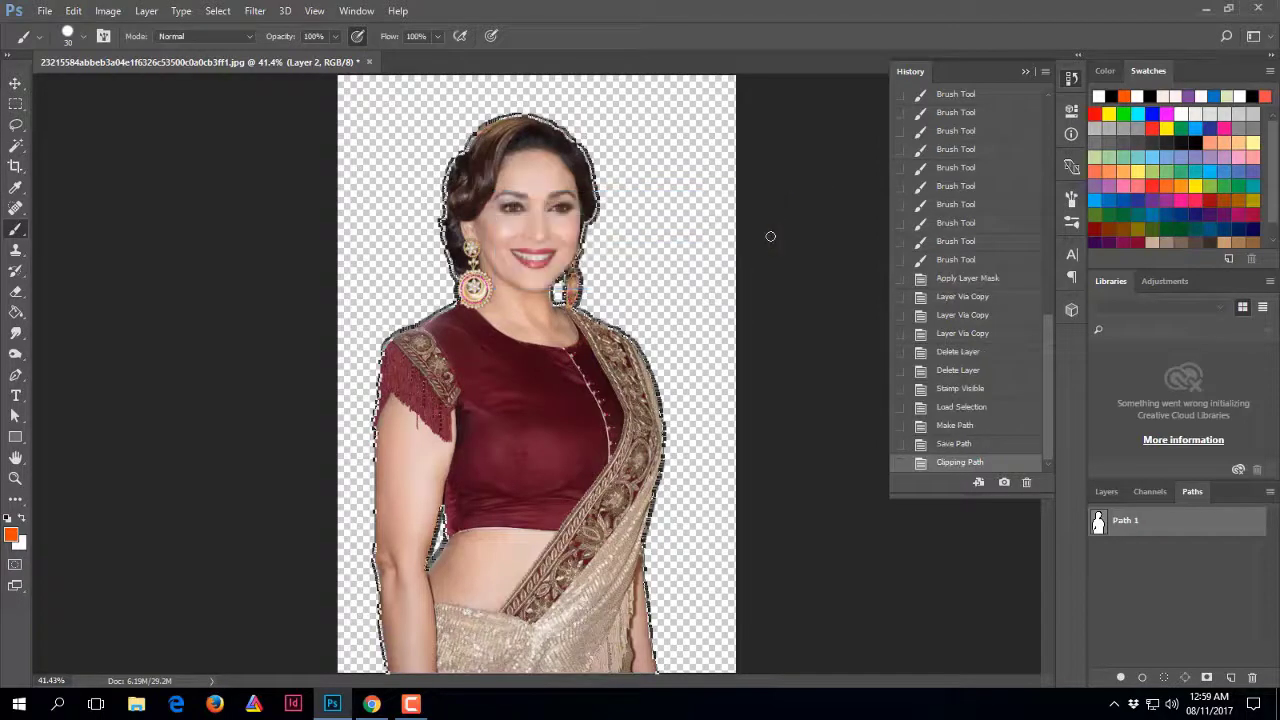
{"action": "key", "text": "ctrl+d"}
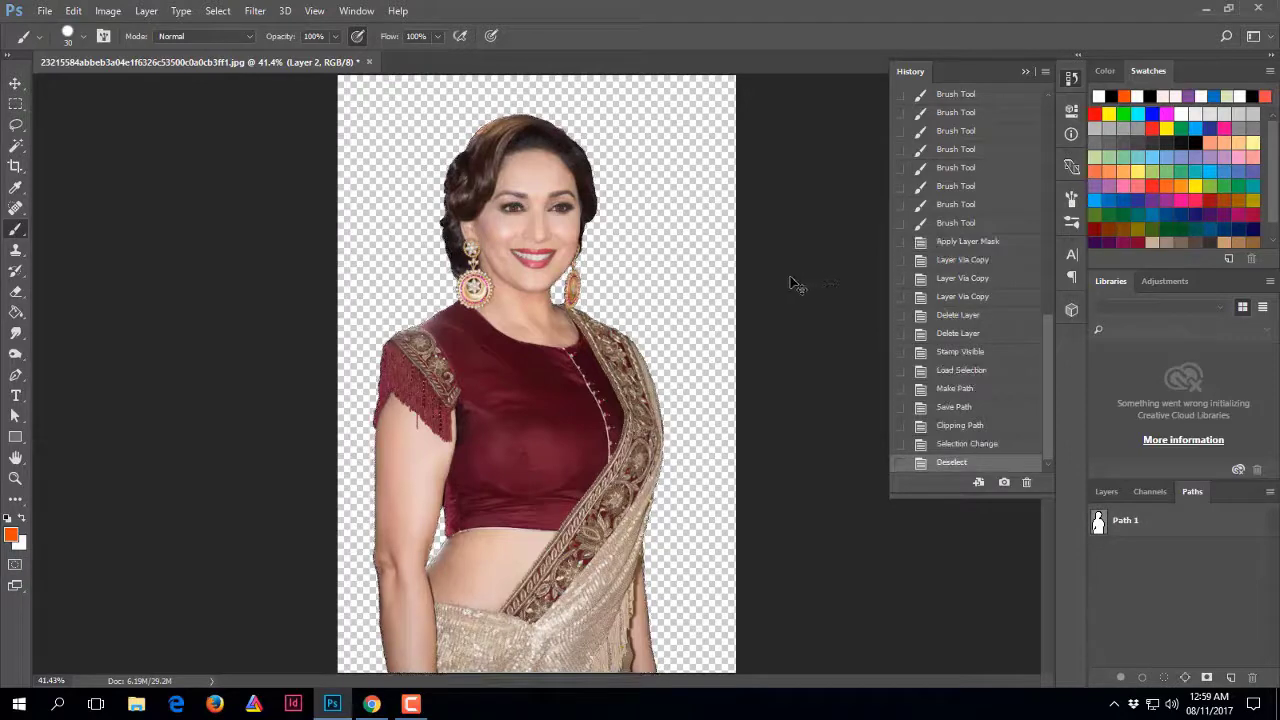
Save as Madhuri in Photoshop PSD format, keeping Maximize Compatibility on
{"action": "key", "text": "ctrl+shift+s"}
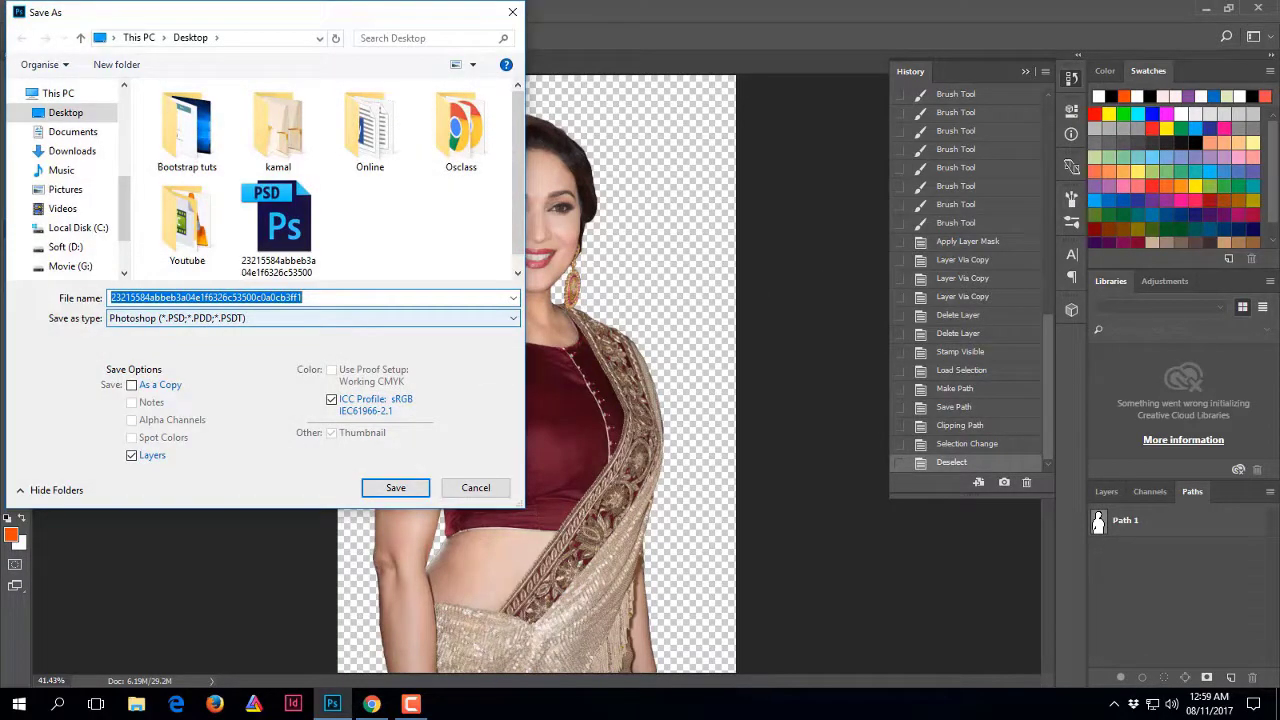
{"action": "type", "text": "Mas"}
{"action": "key", "text": "BackSpace"}
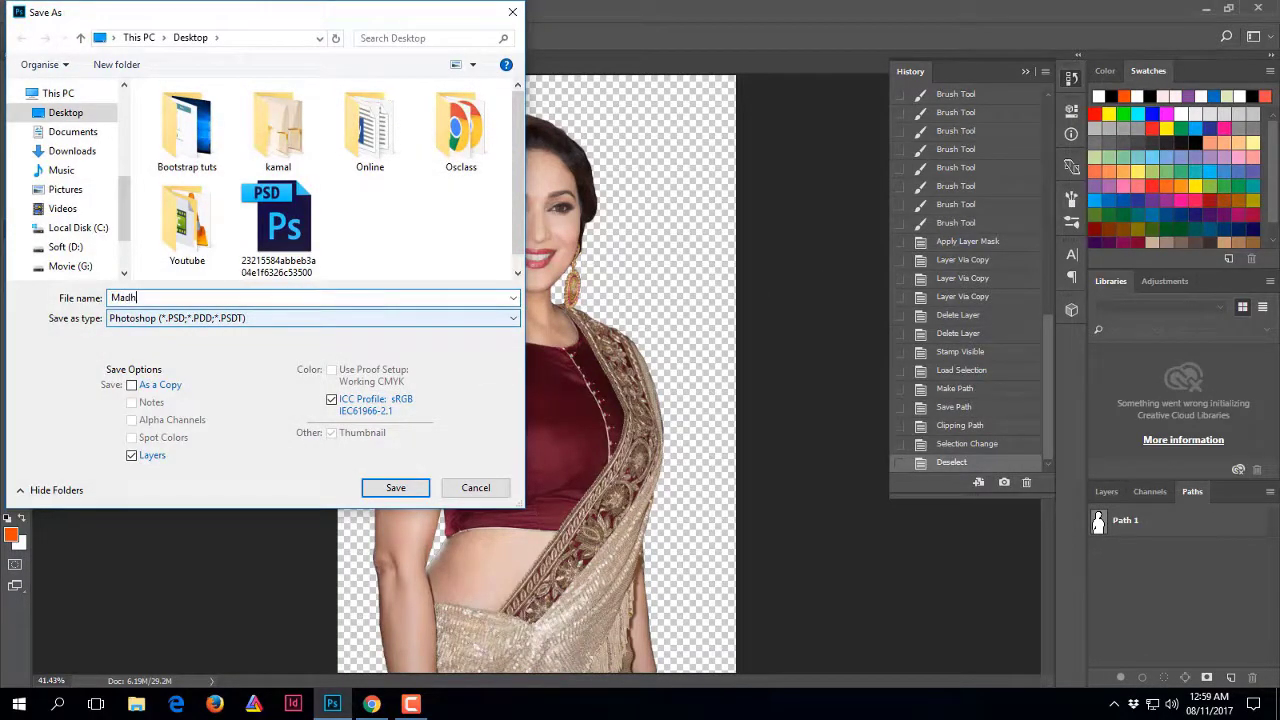
{"action": "type", "text": "i"}
{"action": "key", "text": "Return"}
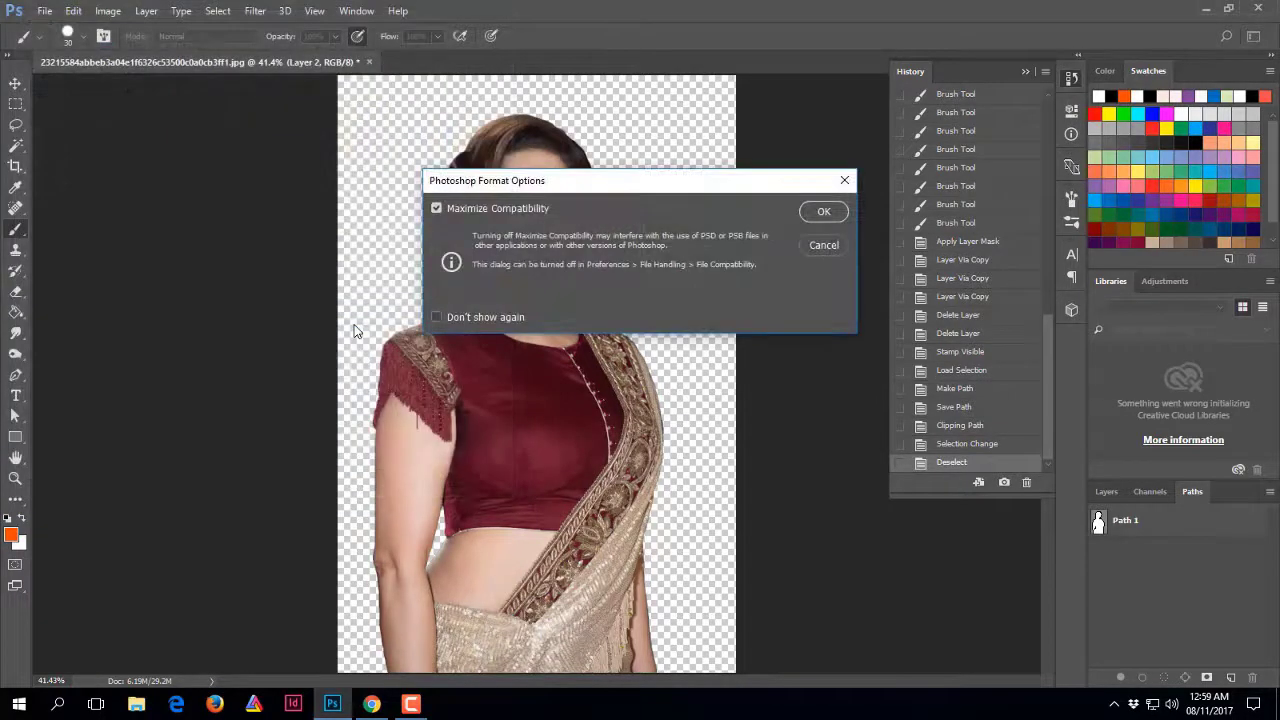
{"action": "key", "text": "Return"}
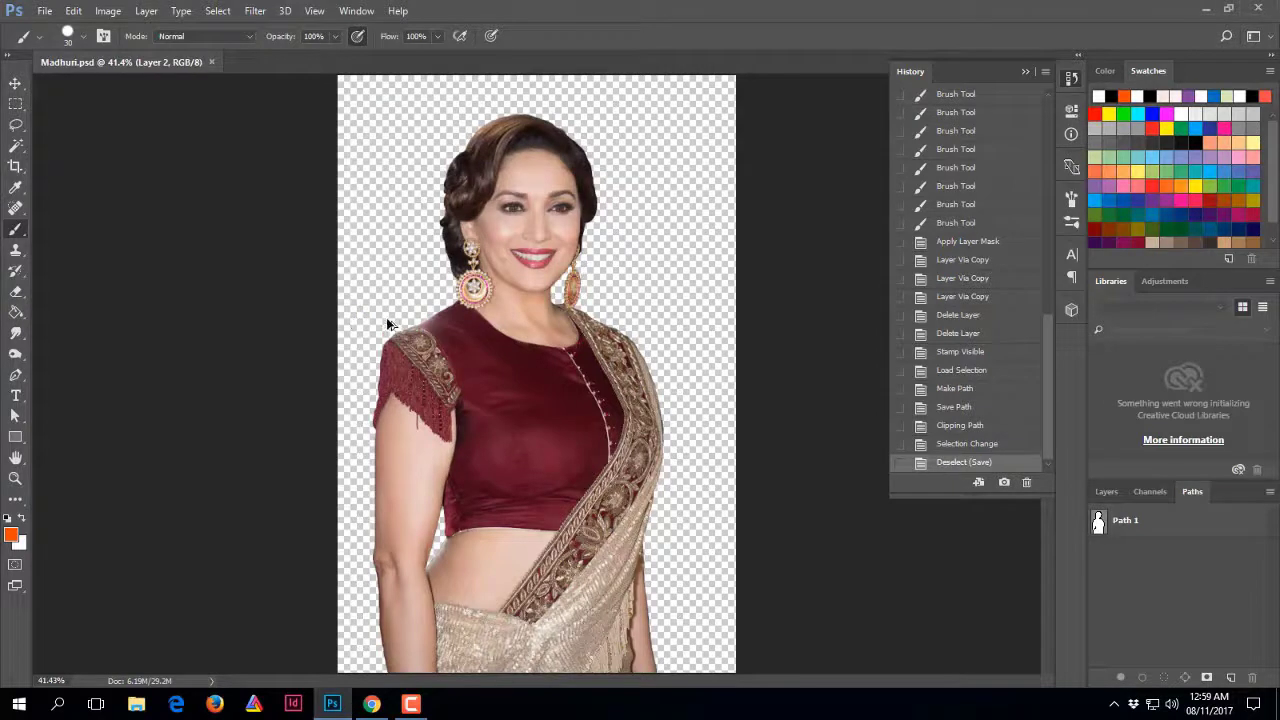
Return to the Layers panel and turn the Background layer's visibility back on
{"action": "scroll", "coordinate": [492, 345], "scroll_direction": "down", "scroll_amount": 2}
{"action": "scroll", "coordinate": [492, 345], "scroll_direction": "up", "scroll_amount": 1}
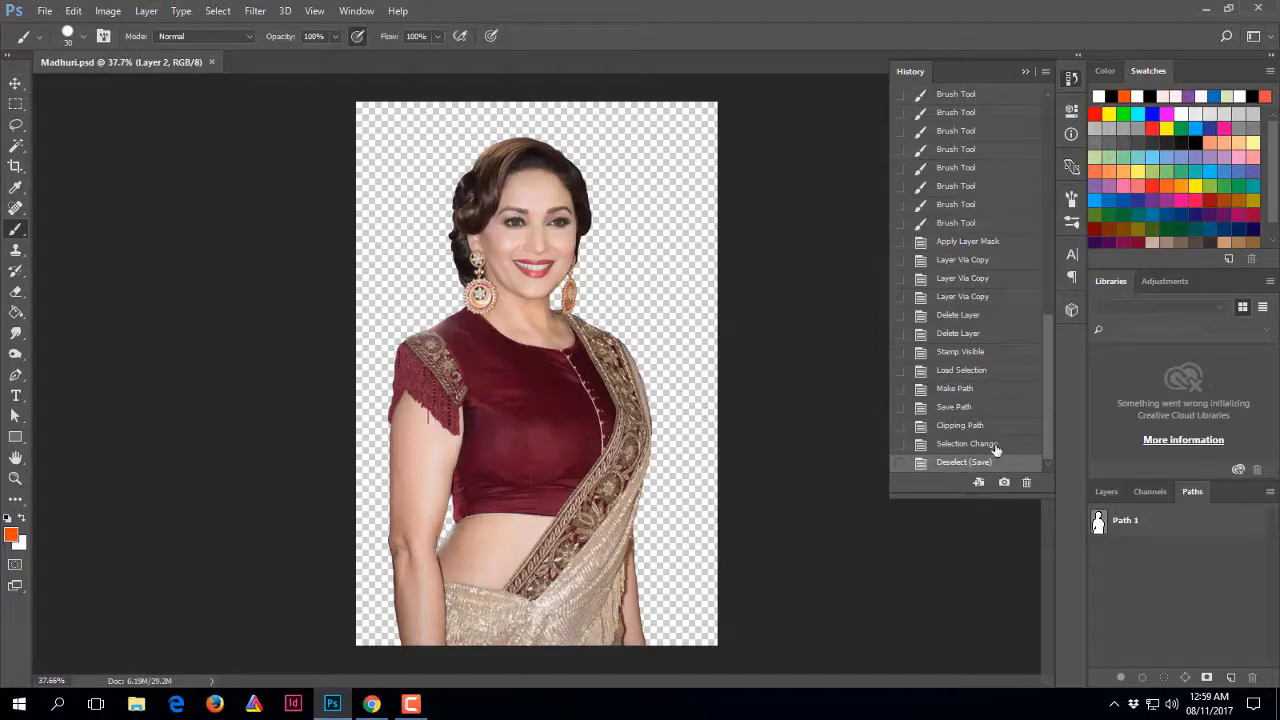
{"action": "left_click", "coordinate": [1103, 491]}
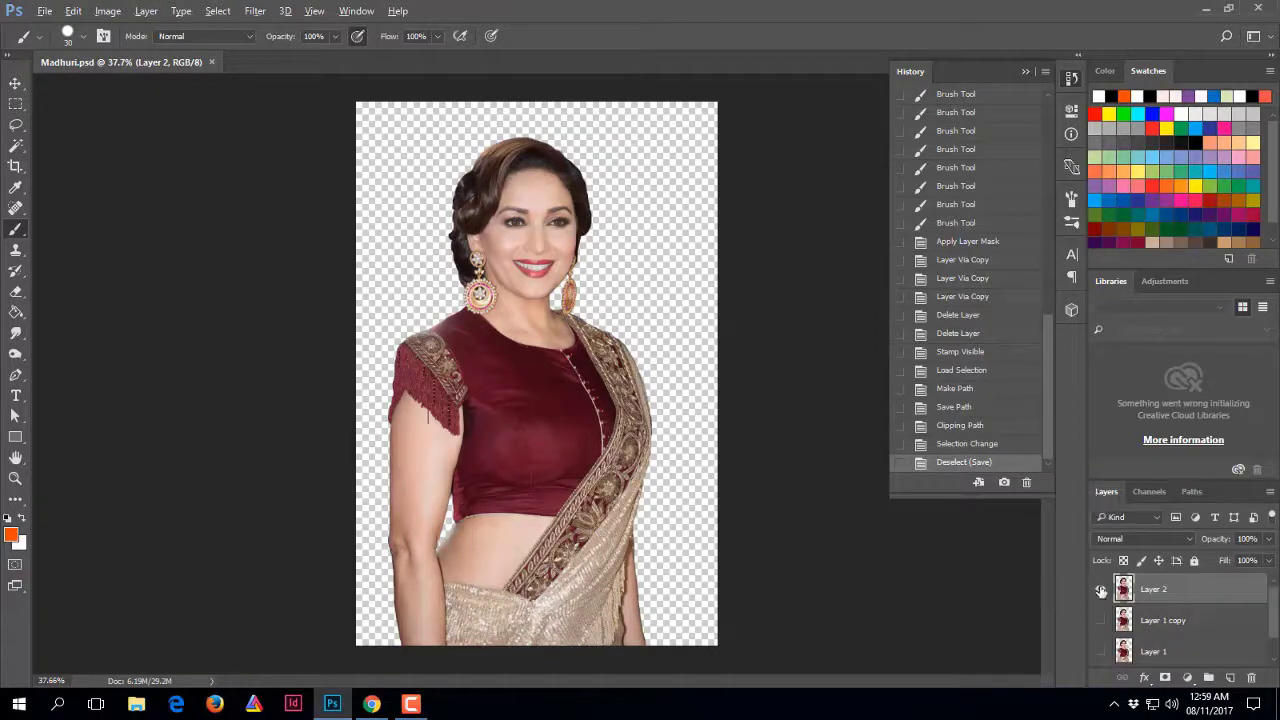
{"action": "scroll", "coordinate": [1108, 625], "scroll_direction": "down", "scroll_amount": 1}
{"action": "left_click", "coordinate": [1101, 653]}
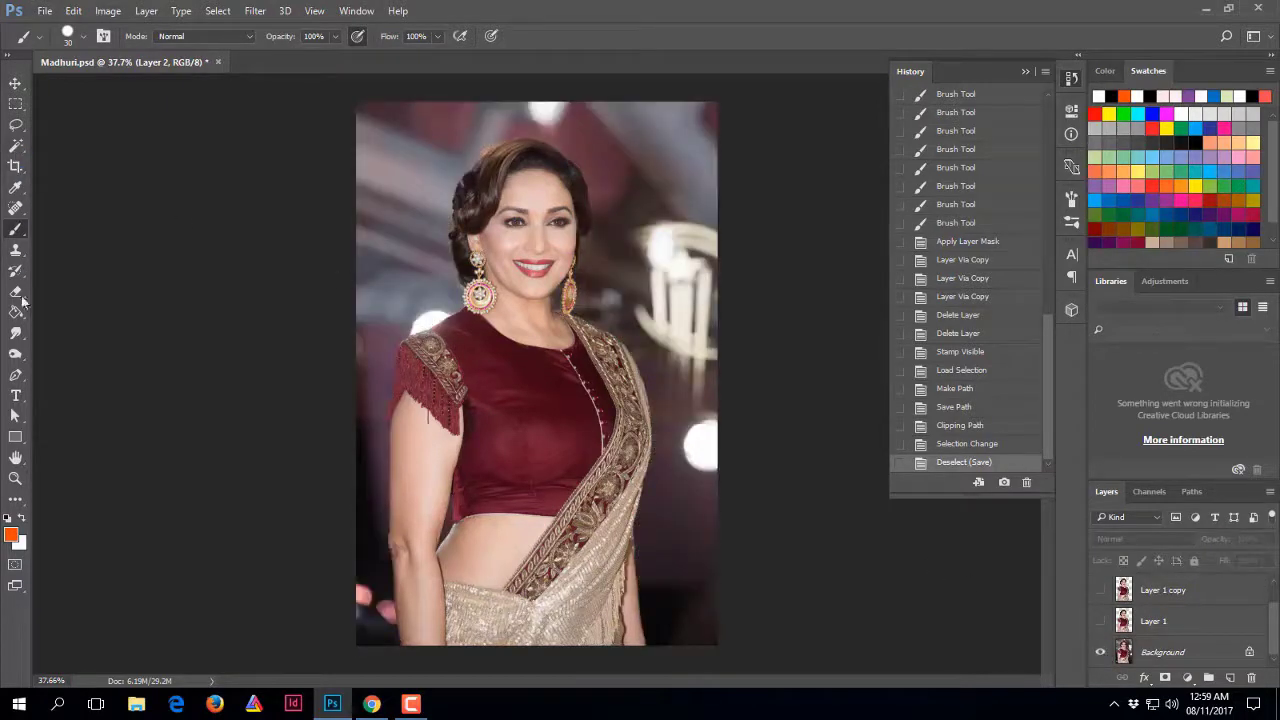
Draw a Pen path up the arm's outer edge from its lower edge past the elbow
{"action": "left_click", "coordinate": [15, 375]}
{"action": "scroll", "coordinate": [430, 665], "scroll_direction": "up", "scroll_amount": 3}
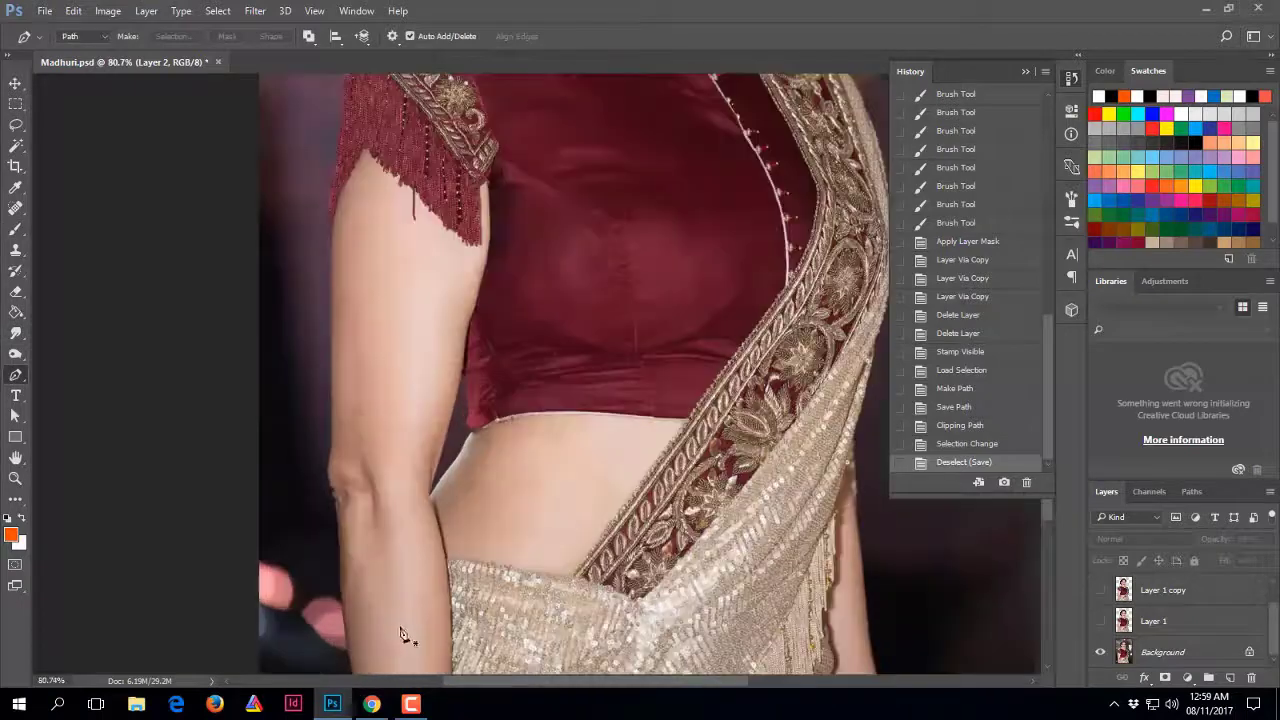
{"action": "scroll", "coordinate": [400, 634], "scroll_direction": "up", "scroll_amount": 2}
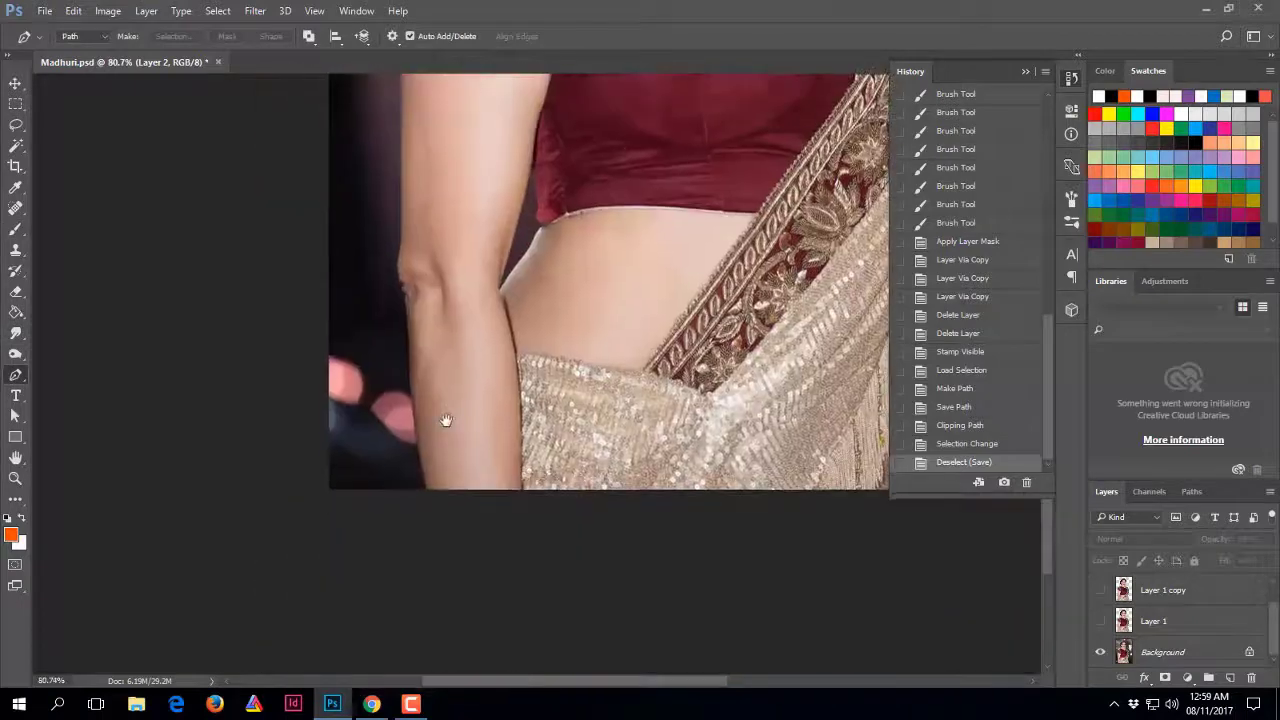
{"action": "left_click", "coordinate": [428, 490]}
{"action": "left_click_drag", "start_coordinate": [410, 370], "coordinate": [408, 306]}
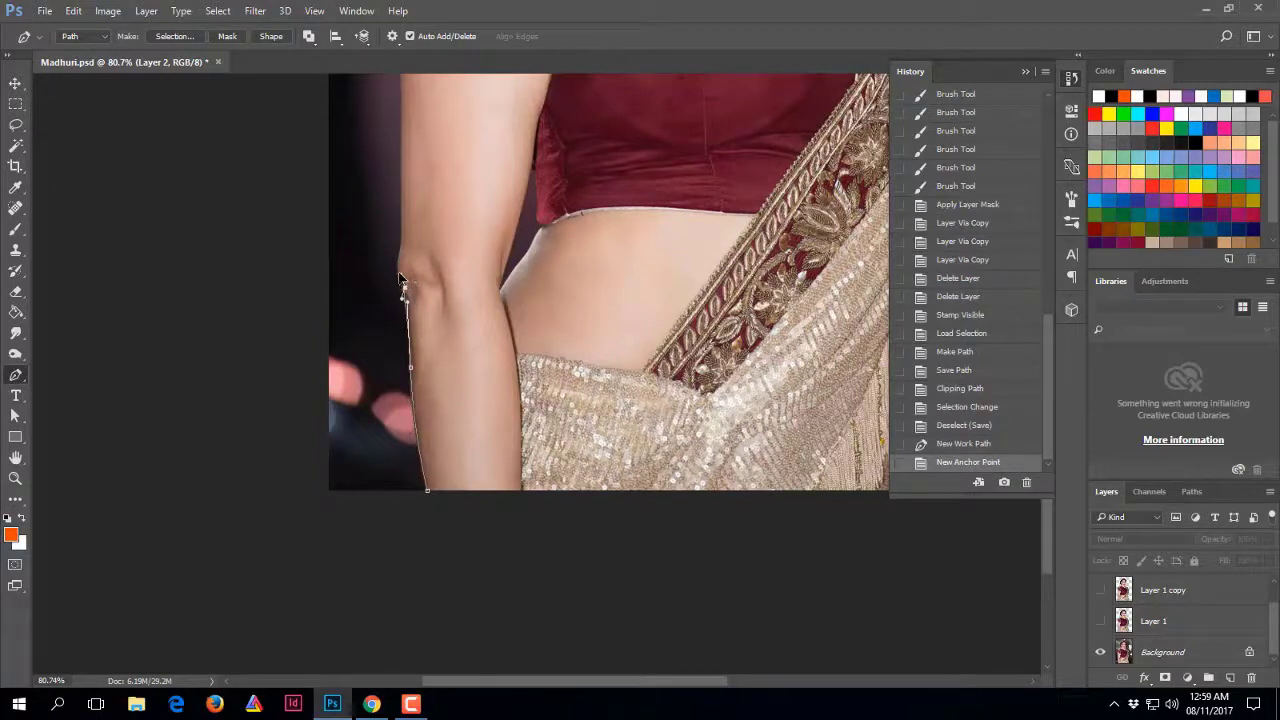
{"action": "left_click_drag", "start_coordinate": [400, 272], "coordinate": [403, 163]}
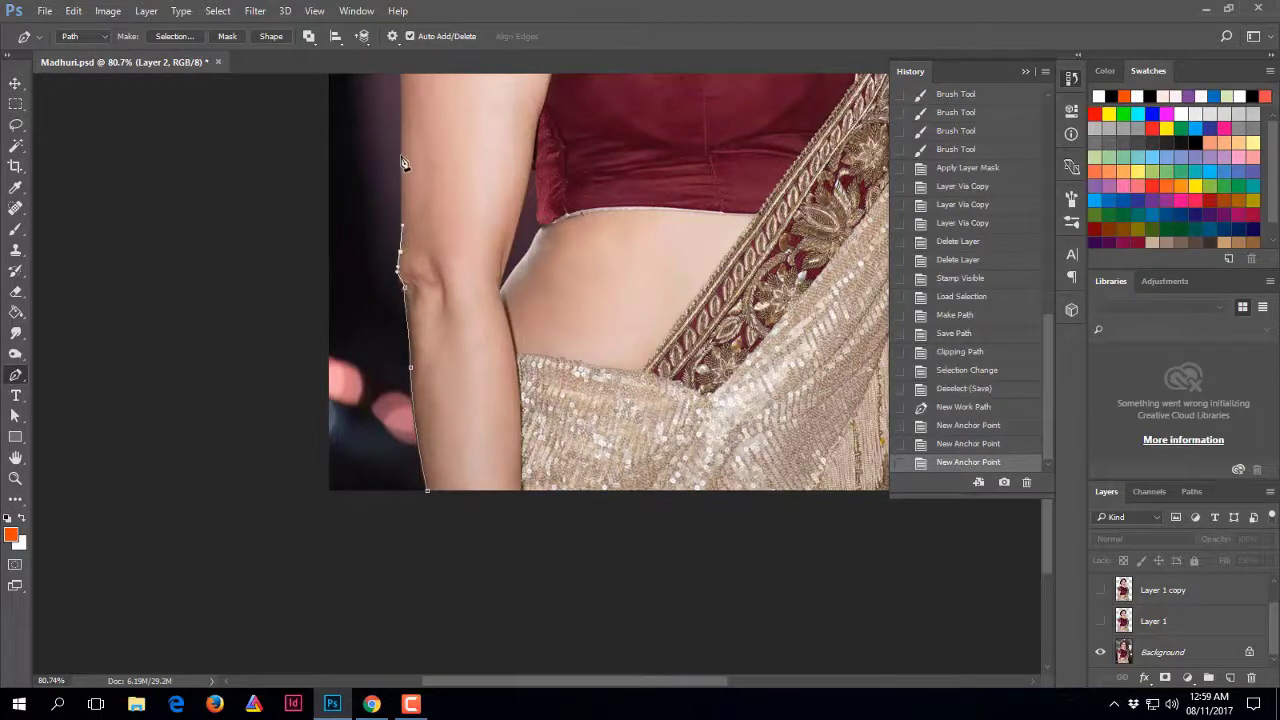
{"action": "left_click_drag", "start_coordinate": [399, 117], "coordinate": [404, 112]}
{"action": "left_click", "coordinate": [399, 100]}
Extend the path with anchors to the sleeve fringe tip and reshape its handle
{"action": "scroll", "coordinate": [385, 200], "scroll_direction": "up", "scroll_amount": 3}
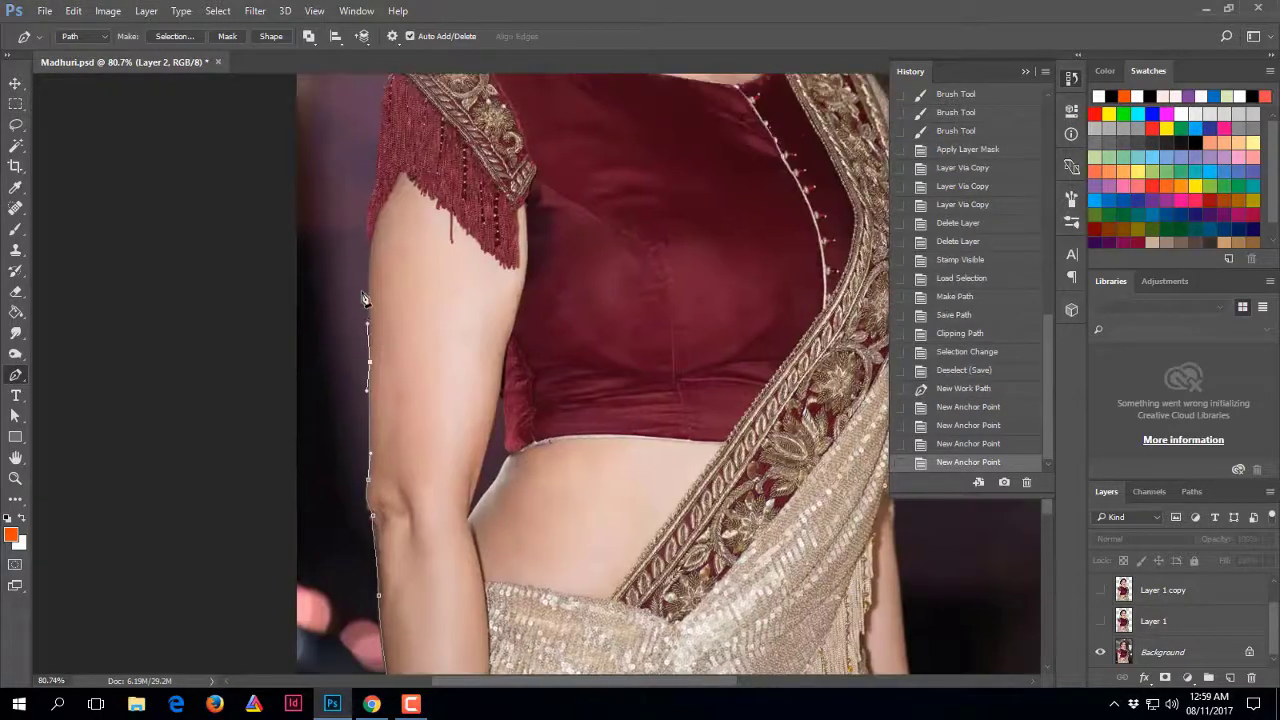
{"action": "left_click_drag", "start_coordinate": [375, 222], "coordinate": [372, 226]}
{"action": "left_click", "coordinate": [358, 226]}
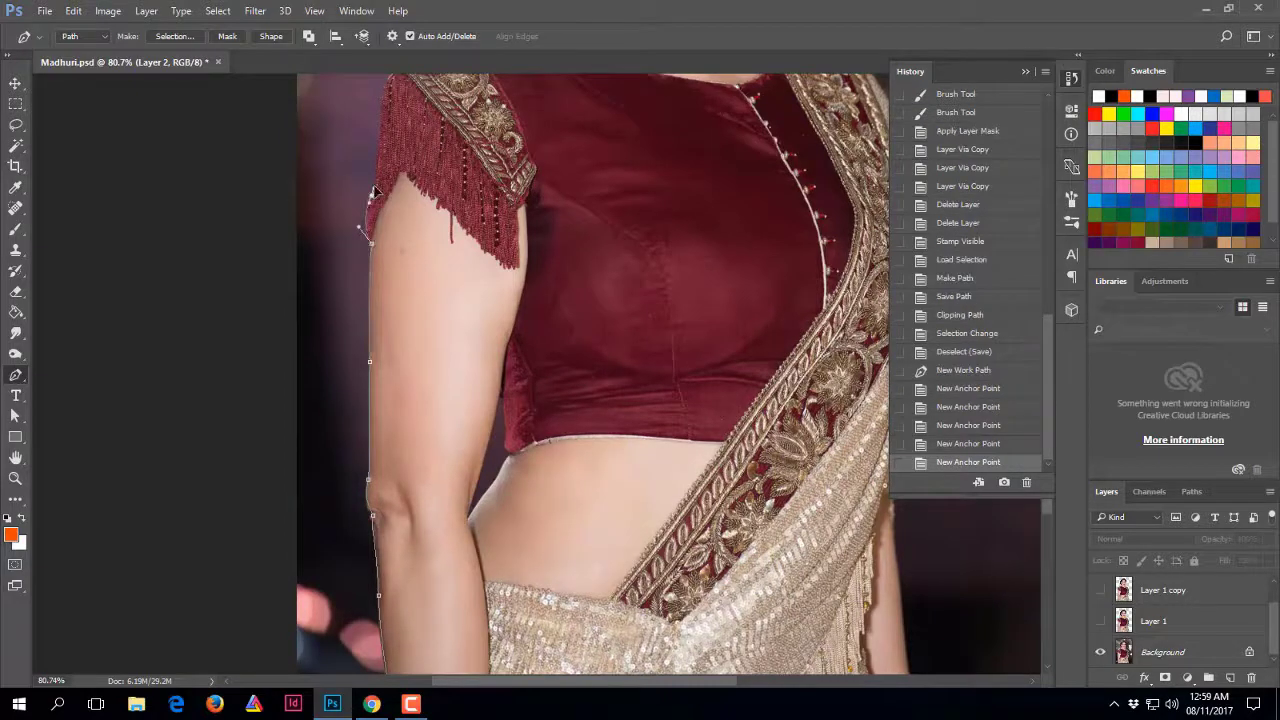
{"action": "left_click", "coordinate": [376, 183]}
{"action": "scroll", "coordinate": [376, 183], "scroll_direction": "up", "scroll_amount": 2}
{"action": "scroll", "coordinate": [358, 242], "scroll_direction": "up", "scroll_amount": 2}
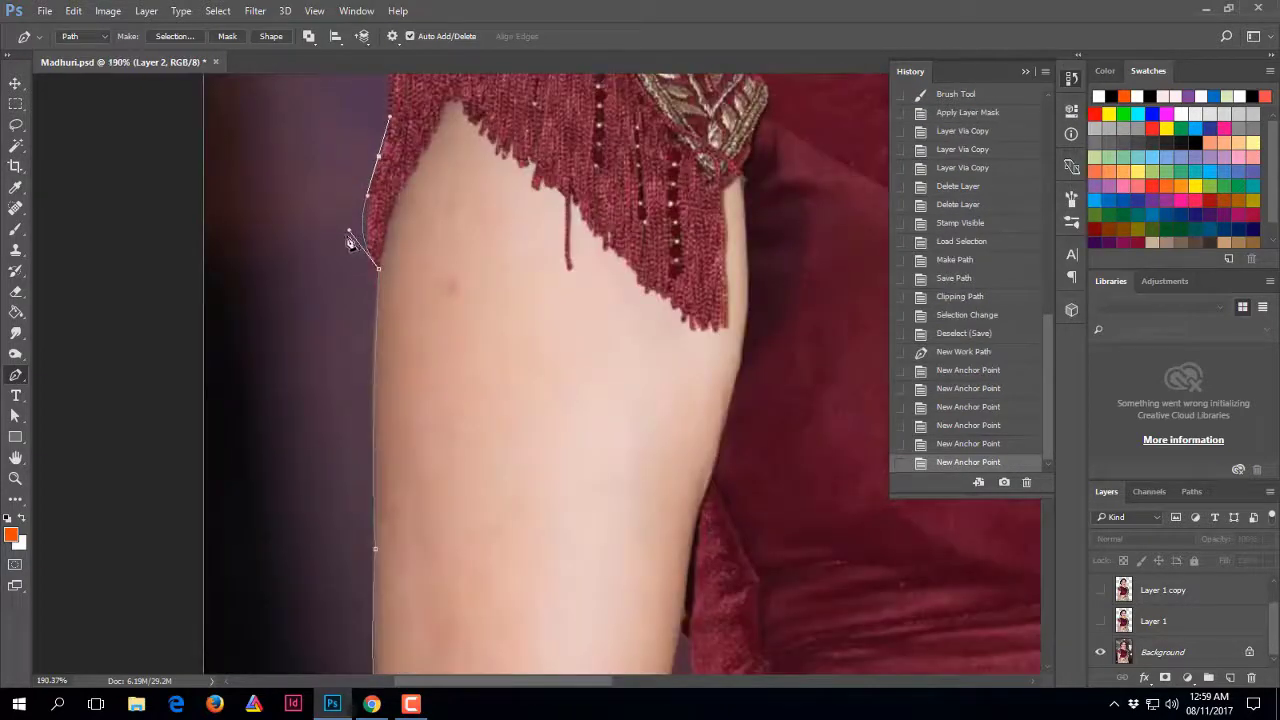
{"action": "mouse_move", "coordinate": [350, 234]}
{"action": "left_mouse_down"}
{"action": "mouse_move", "coordinate": [363, 291]}
{"action": "mouse_move", "coordinate": [453, 317]}
{"action": "mouse_move", "coordinate": [455, 415]}
{"action": "left_mouse_up"}
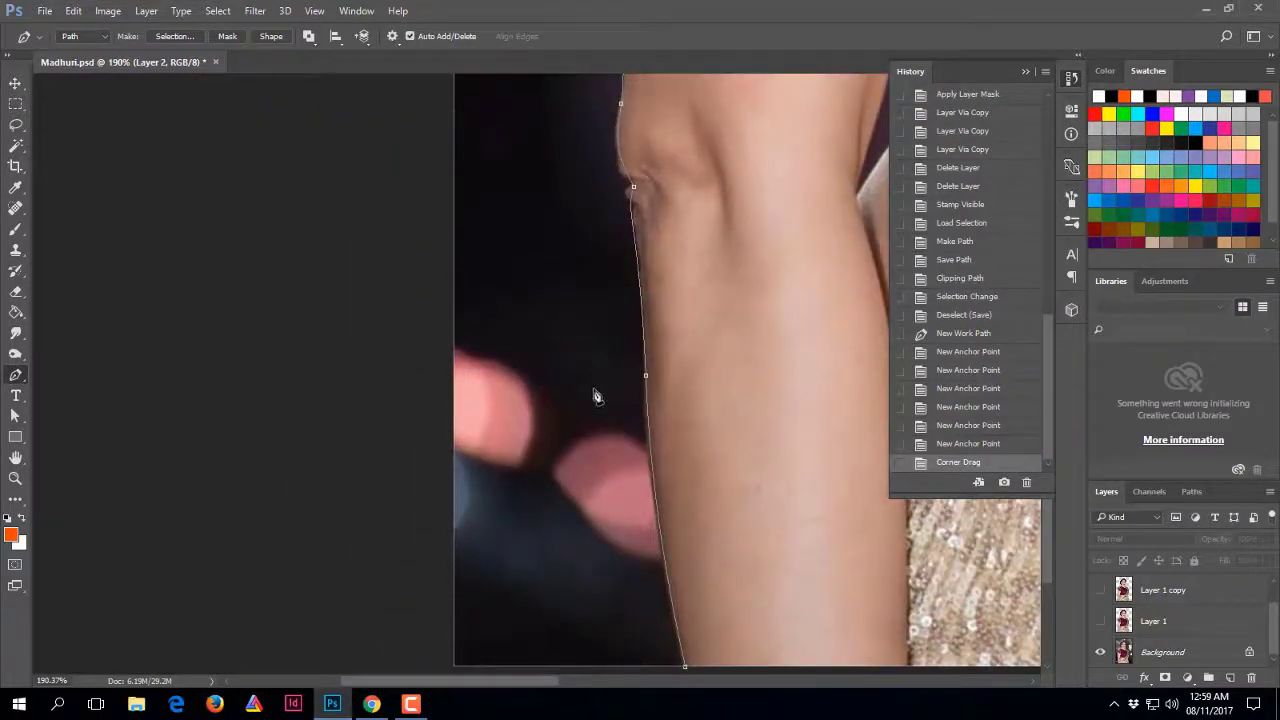
Hide Background, show Layer 1 copy, and pull the curve in to hug the sleeve
{"action": "left_click_drag", "start_coordinate": [594, 397], "coordinate": [603, 320]}
{"action": "mouse_move", "coordinate": [714, 323]}
{"action": "left_mouse_down"}
{"action": "mouse_move", "coordinate": [611, 231]}
{"action": "mouse_move", "coordinate": [560, 360]}
{"action": "left_mouse_up"}
{"action": "mouse_move", "coordinate": [556, 130]}
{"action": "left_mouse_down"}
{"action": "mouse_move", "coordinate": [554, 349]}
{"action": "mouse_move", "coordinate": [549, 309]}
{"action": "mouse_move", "coordinate": [538, 418]}
{"action": "left_mouse_up"}
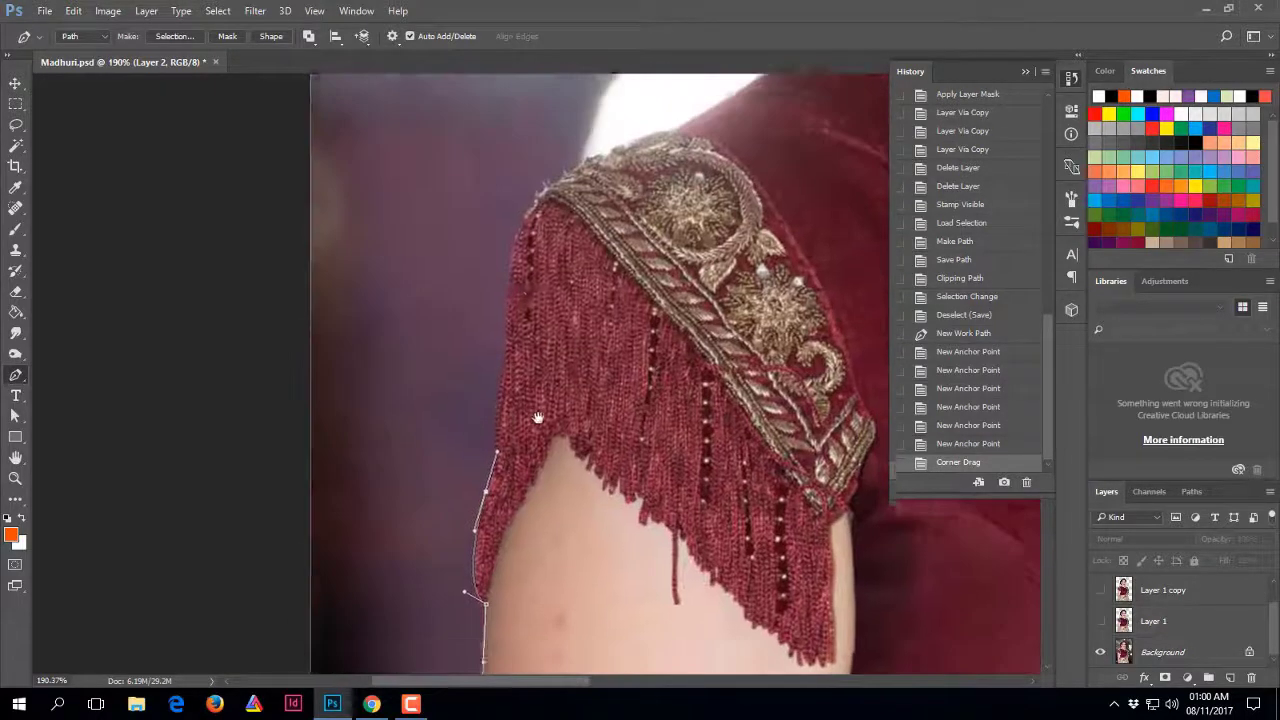
{"action": "left_click_drag", "start_coordinate": [520, 120], "coordinate": [517, 294]}
{"action": "left_click_drag", "start_coordinate": [663, 277], "coordinate": [655, 355]}
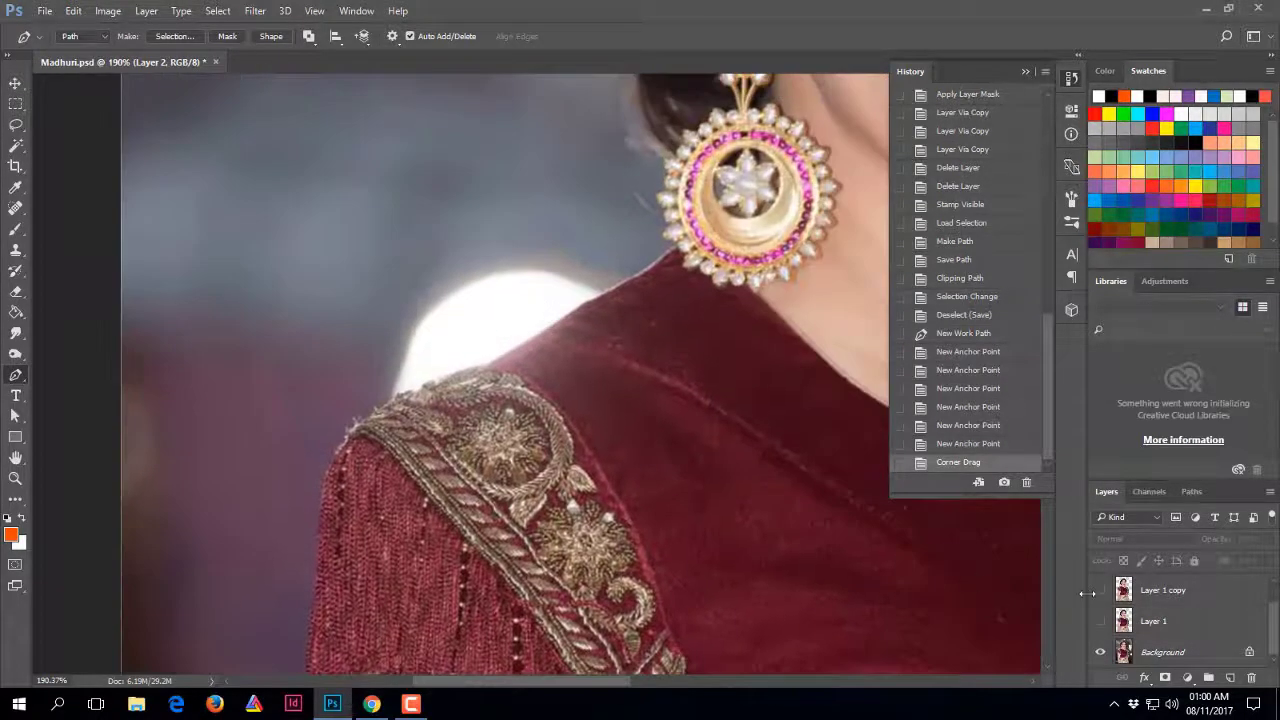
{"action": "left_click", "coordinate": [1099, 650]}
{"action": "left_click", "coordinate": [1101, 590]}
{"action": "scroll", "coordinate": [480, 511], "scroll_direction": "down", "scroll_amount": 2}
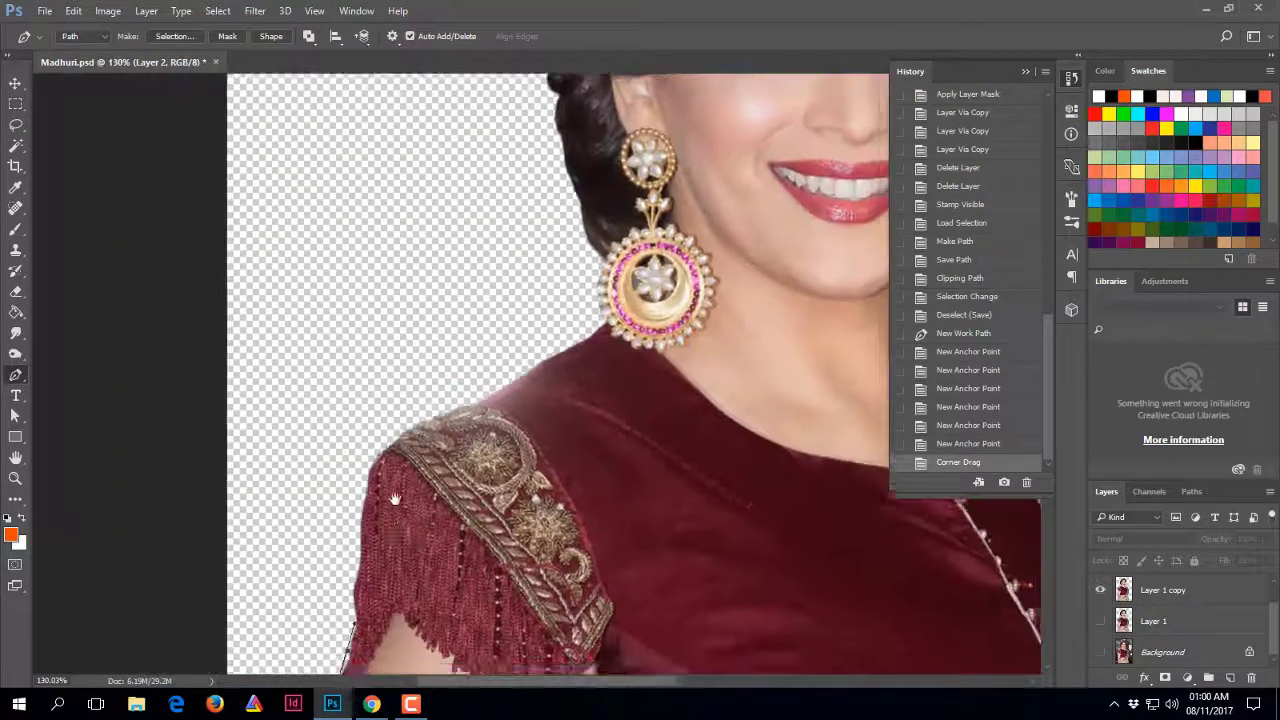
{"action": "scroll", "coordinate": [560, 320], "scroll_direction": "down", "scroll_amount": 5}
{"action": "left_click_drag", "start_coordinate": [586, 222], "coordinate": [568, 281]}
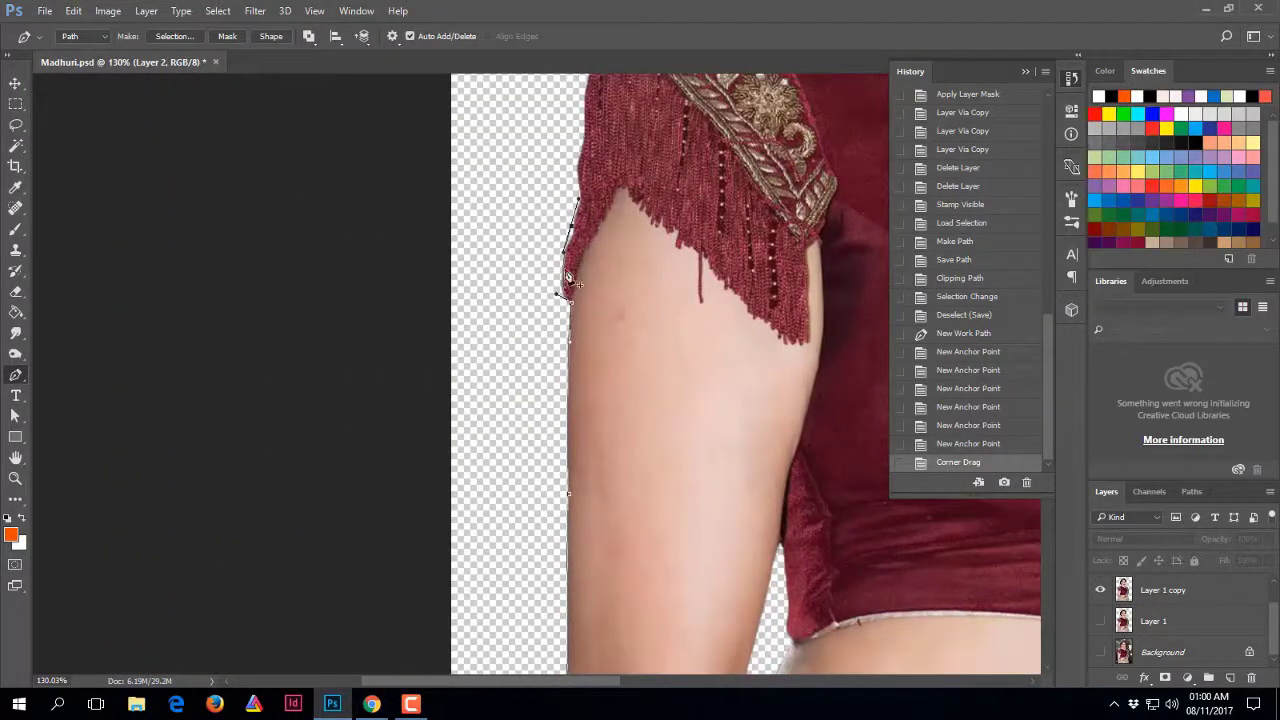
Clear the arm selection and delete the temporary Work Path so only Path 1 remains
{"action": "key", "text": "ctrl+Return"}
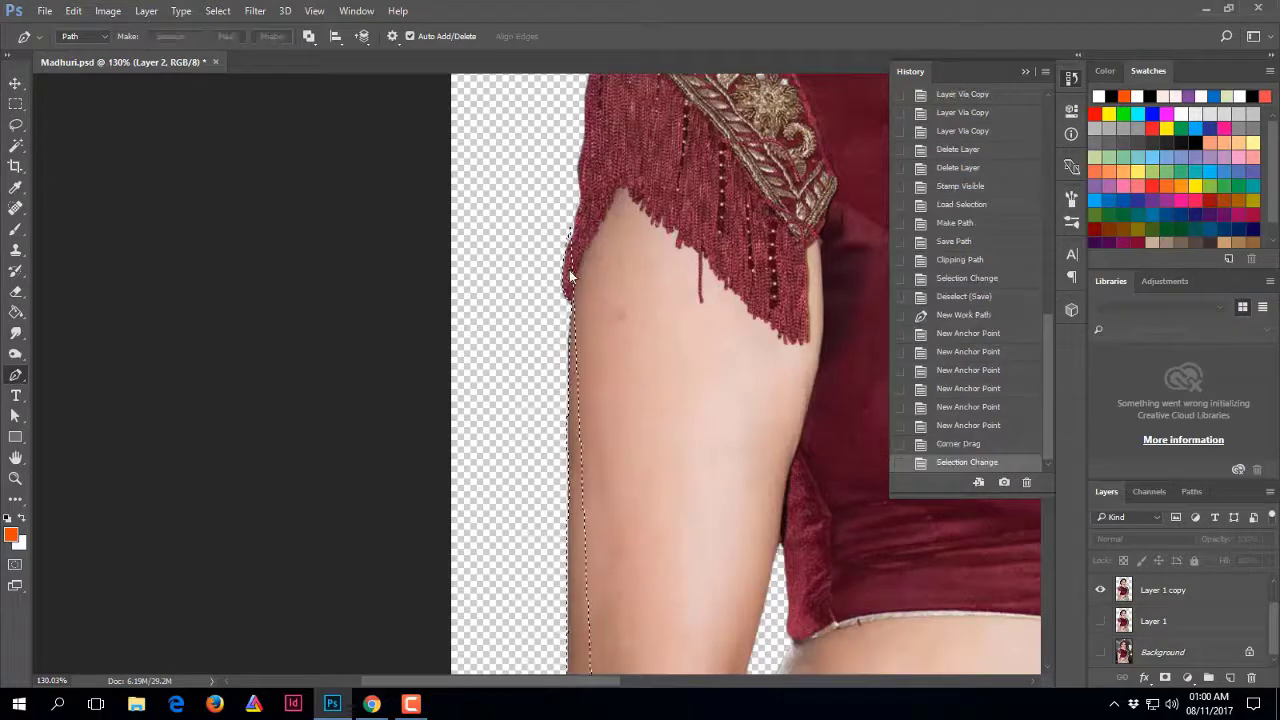
{"action": "key", "text": "ctrl+d"}
{"action": "key", "text": "ctrl+0"}
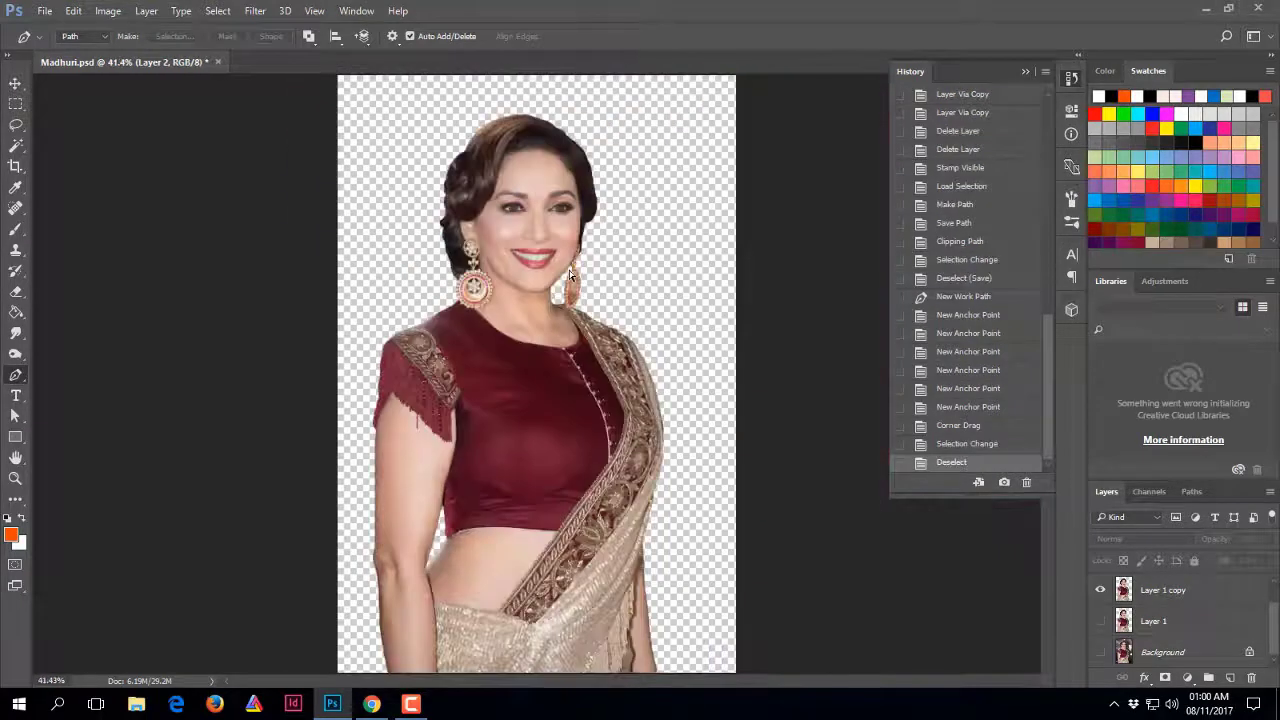
{"action": "left_click", "coordinate": [1197, 491]}
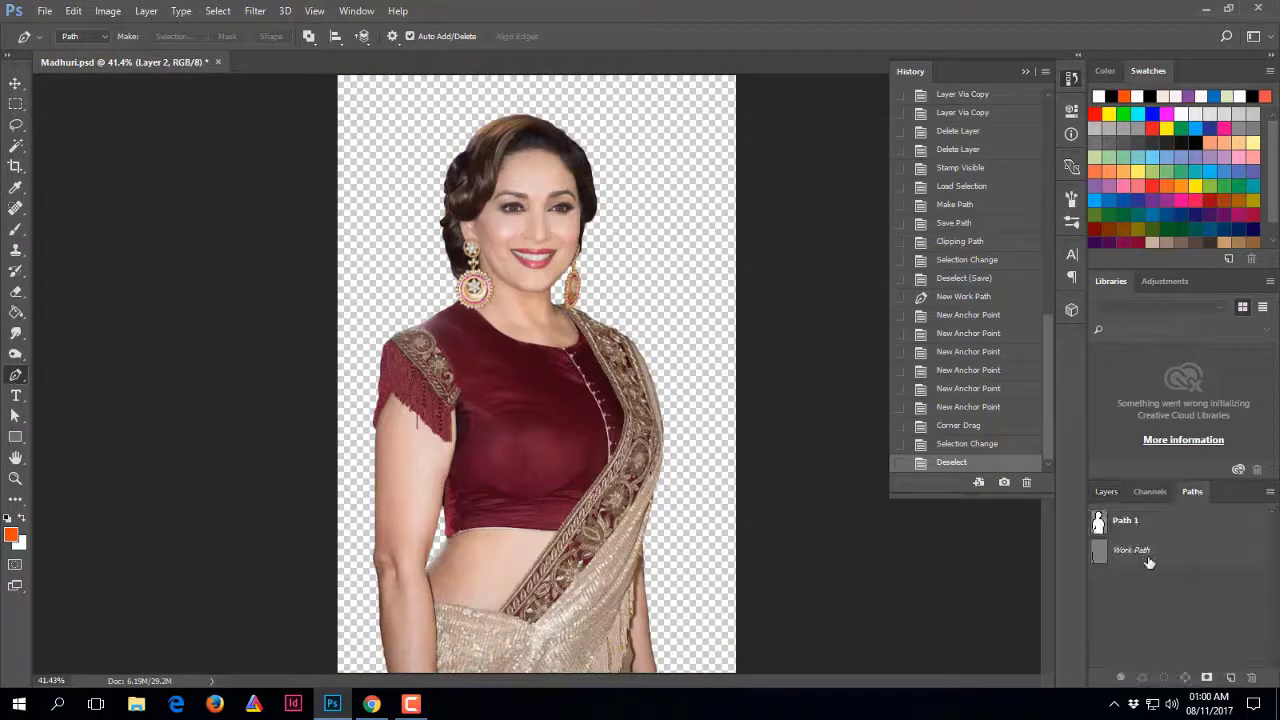
{"action": "left_click", "coordinate": [1149, 555]}
{"action": "key", "text": "Delete"}
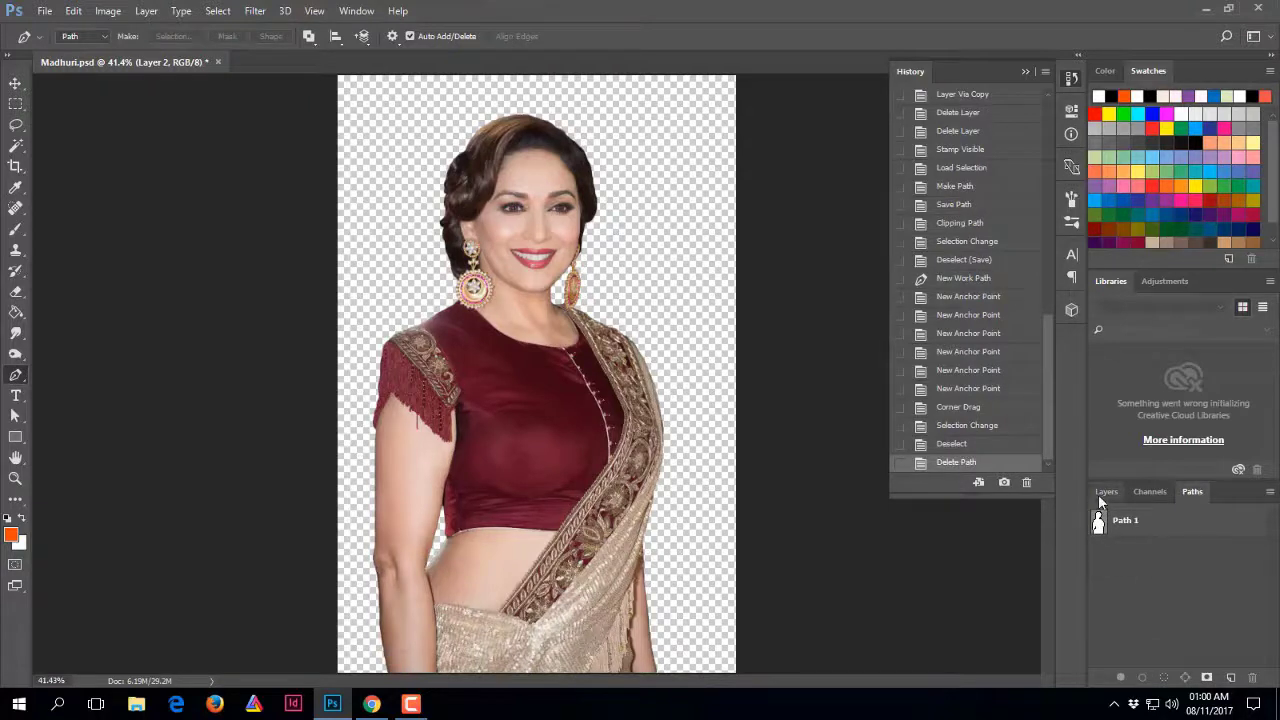
Switch to the Quick Selection Tool with Layer 1 copy as the active layer
{"action": "left_click", "coordinate": [1104, 492]}
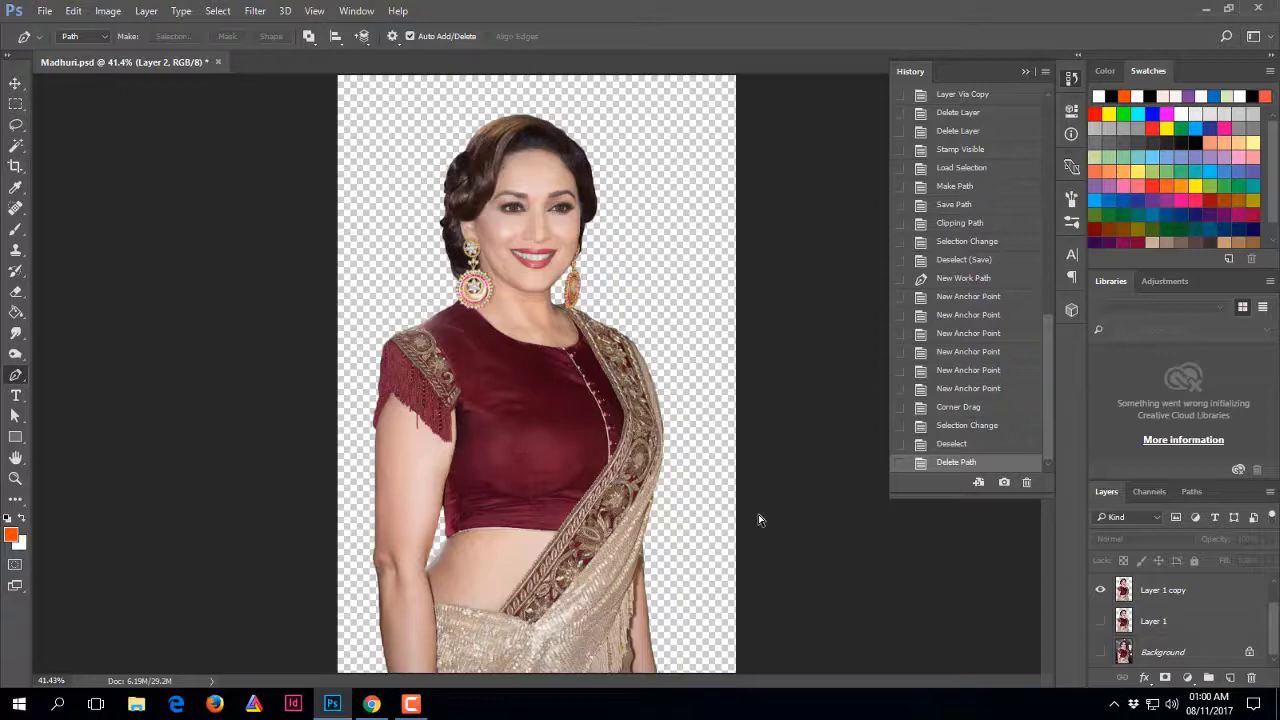
{"action": "right_click", "coordinate": [19, 149]}
{"action": "left_click", "coordinate": [80, 147]}
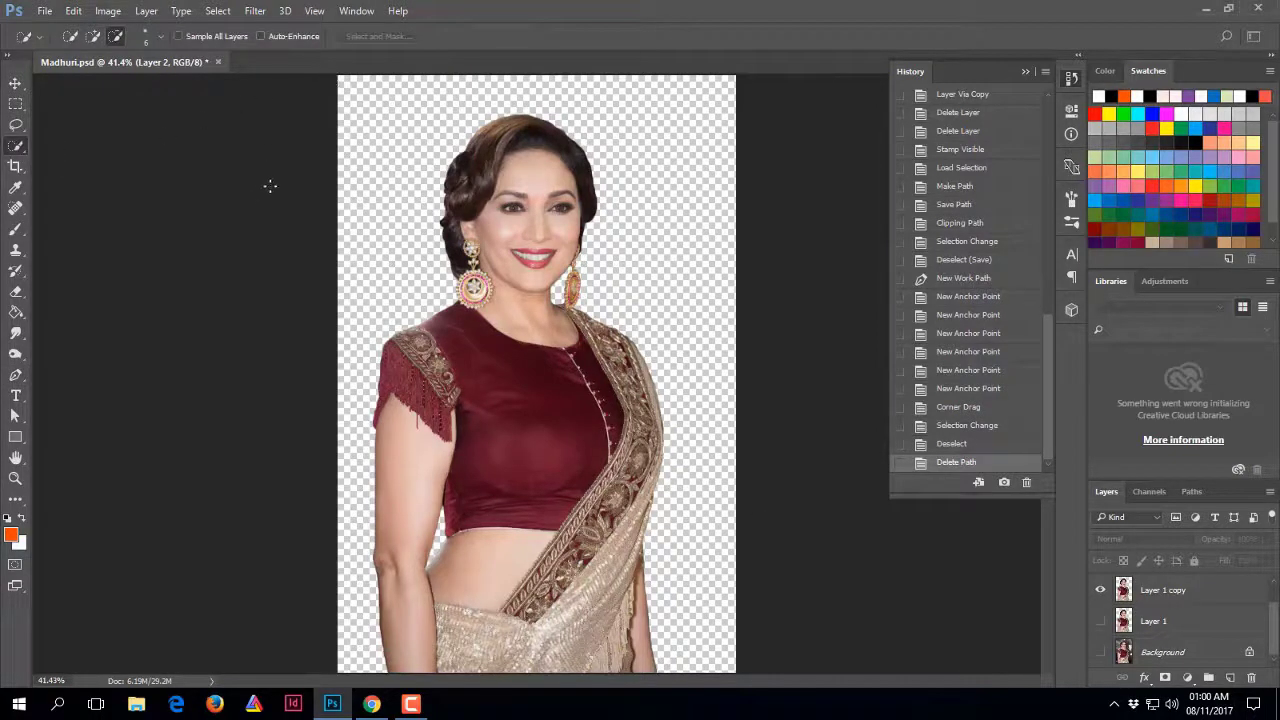
{"action": "left_click", "coordinate": [1133, 590]}
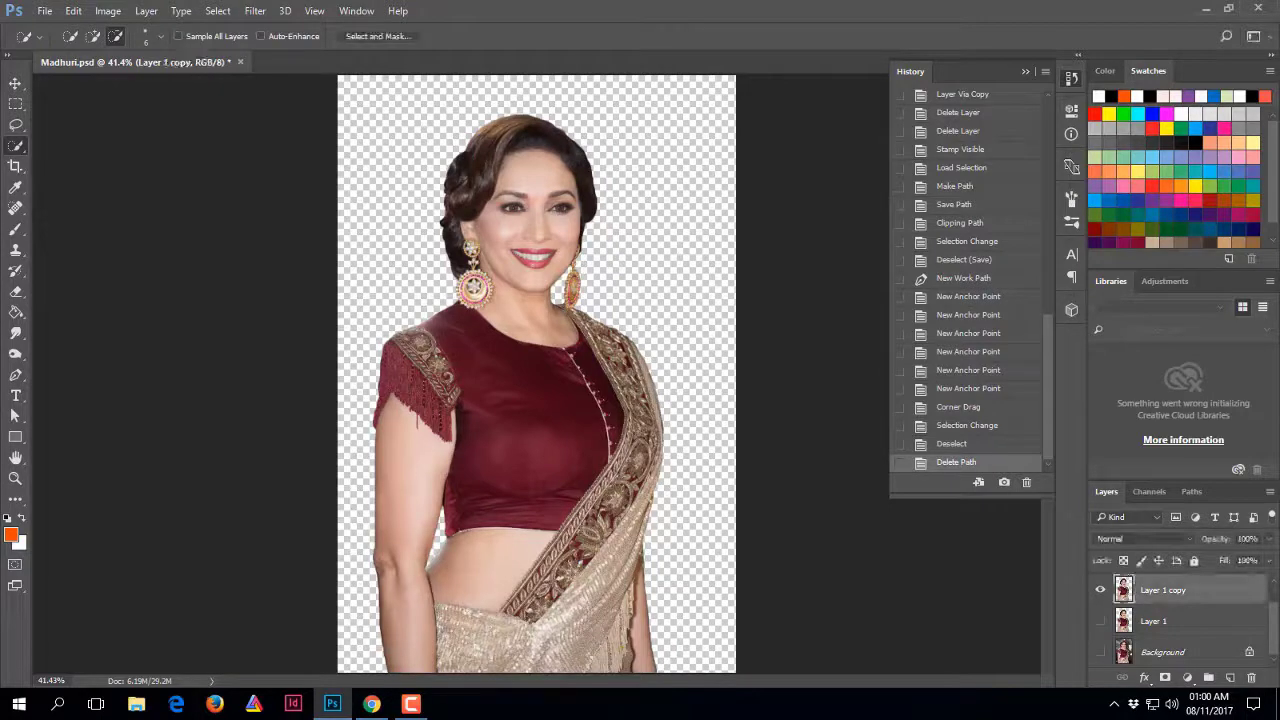
Open Select and Mask in Overlay view and adjust the red overlay strength
{"action": "left_click", "coordinate": [378, 36]}
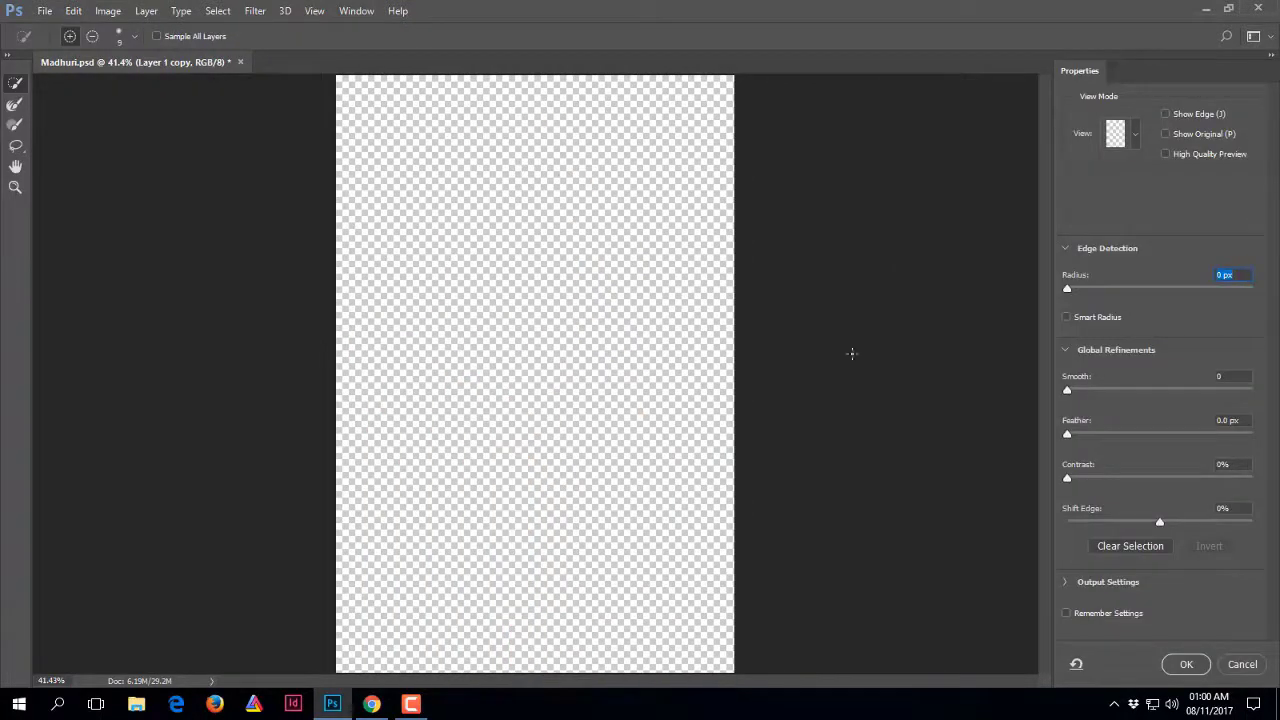
{"action": "left_click", "coordinate": [1138, 134]}
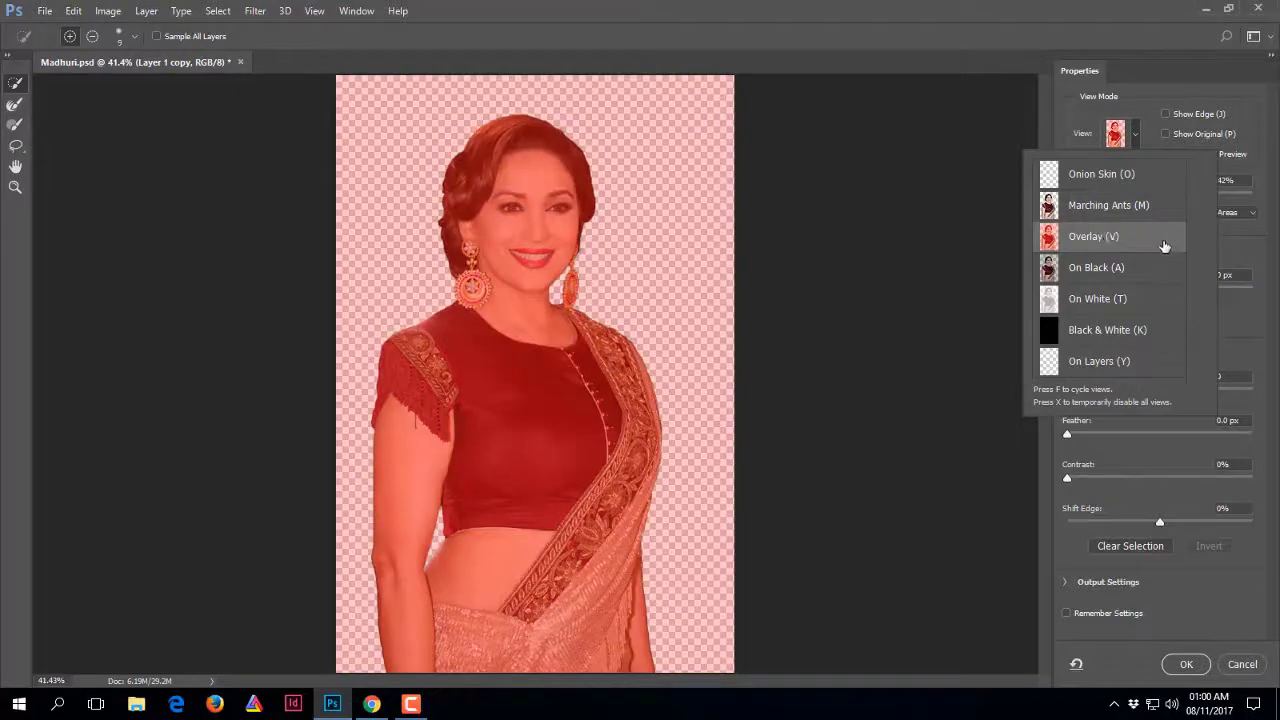
{"action": "left_click", "coordinate": [1105, 236]}
{"action": "mouse_move", "coordinate": [1172, 190]}
{"action": "left_mouse_down"}
{"action": "mouse_move", "coordinate": [1275, 200]}
{"action": "mouse_move", "coordinate": [1128, 197]}
{"action": "left_mouse_up"}
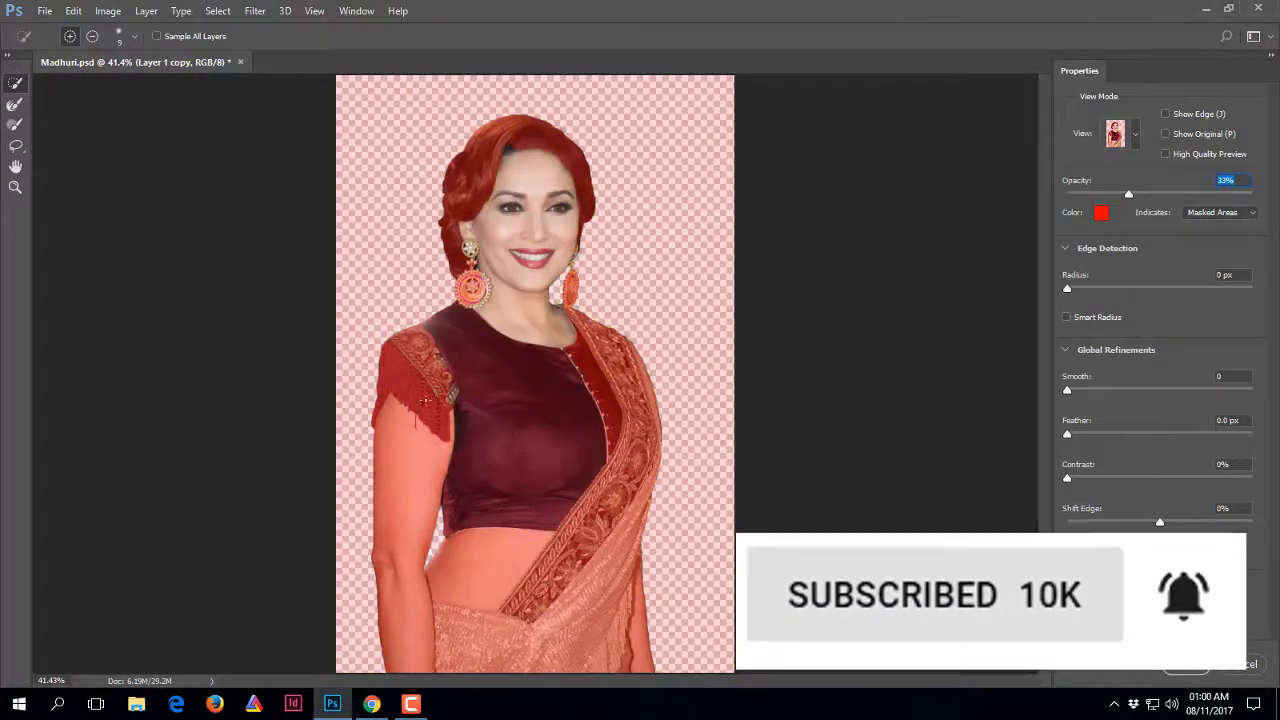
Refine the fringed sleeve and hair edges with the Refine Edge Brush and apply
{"action": "left_click_drag", "start_coordinate": [438, 420], "coordinate": [428, 348]}
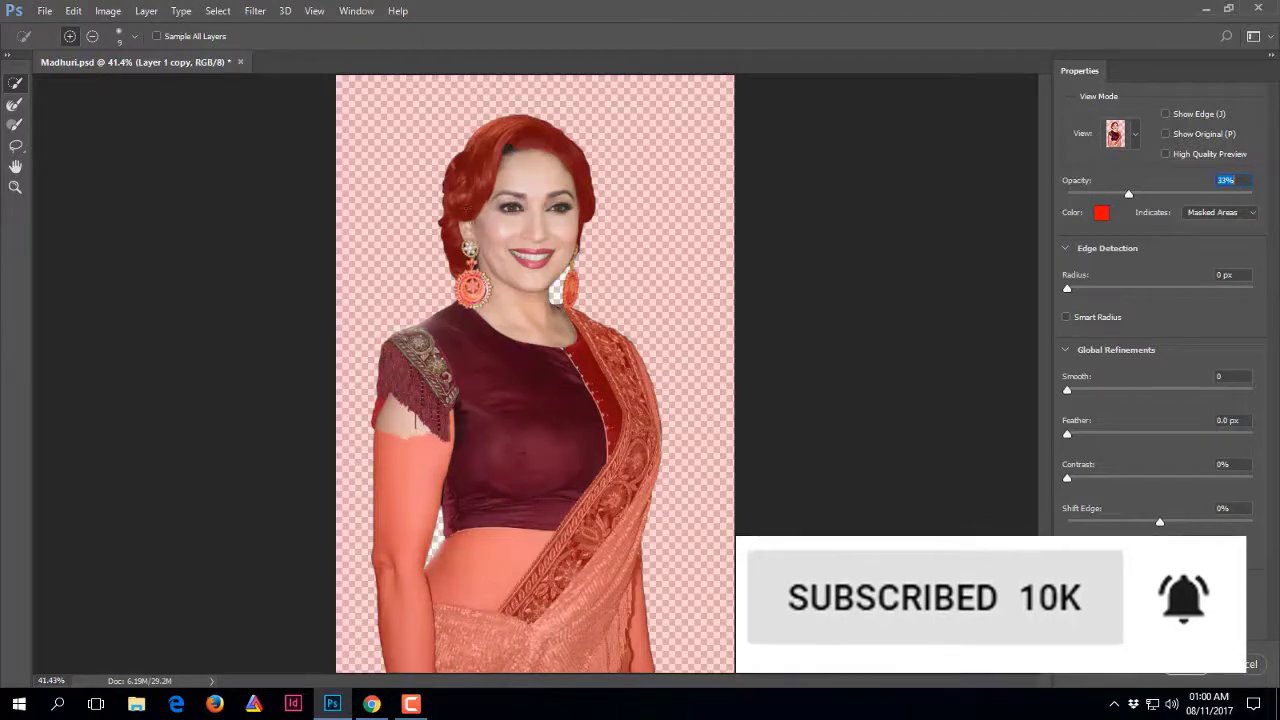
{"action": "left_click_drag", "start_coordinate": [470, 229], "coordinate": [468, 150]}
{"action": "left_click_drag", "start_coordinate": [530, 122], "coordinate": [584, 200]}
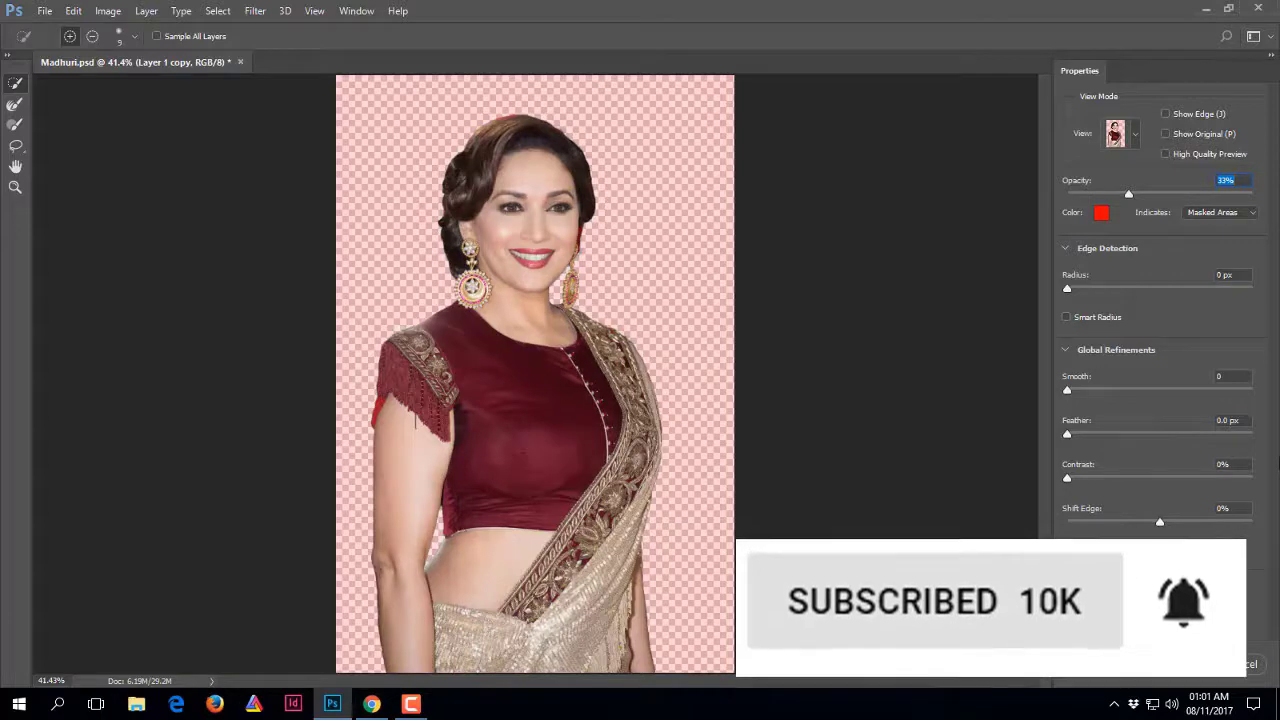
{"action": "left_click", "coordinate": [1185, 664]}
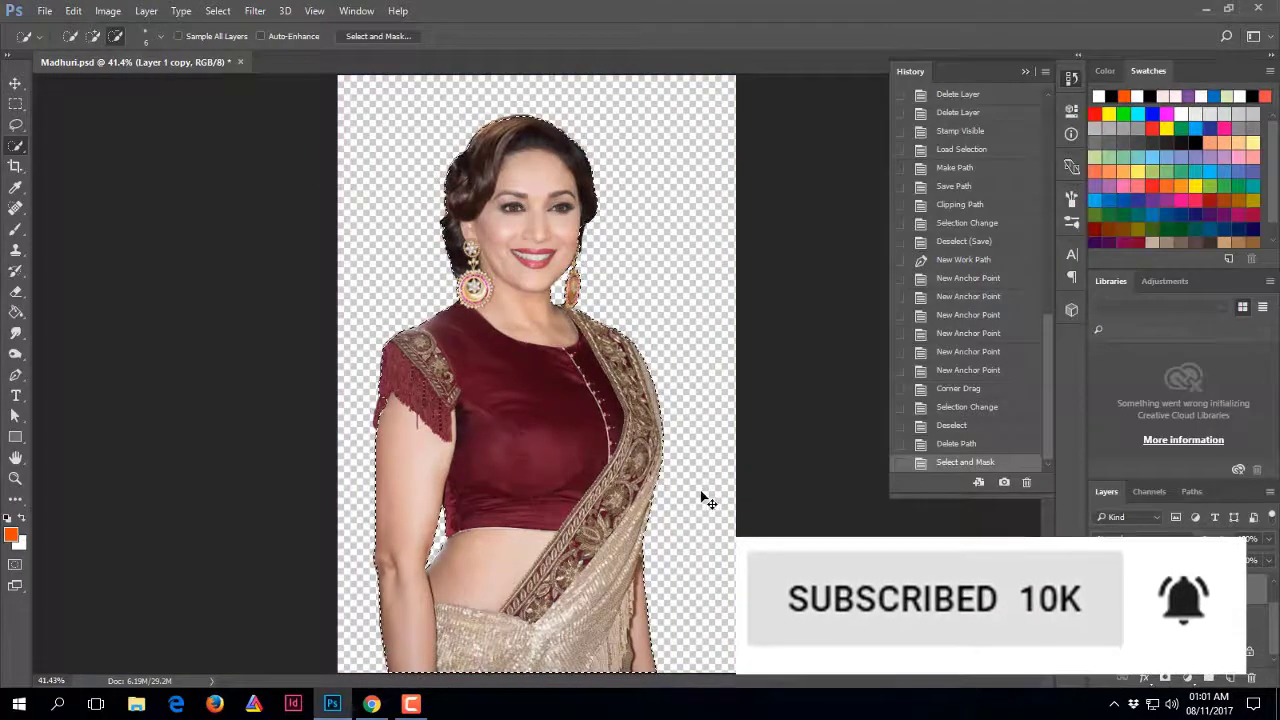
Deselect, then reopen Select and Mask on the background photo with overlay opacity at 17%
{"action": "key", "text": "ctrl+d"}
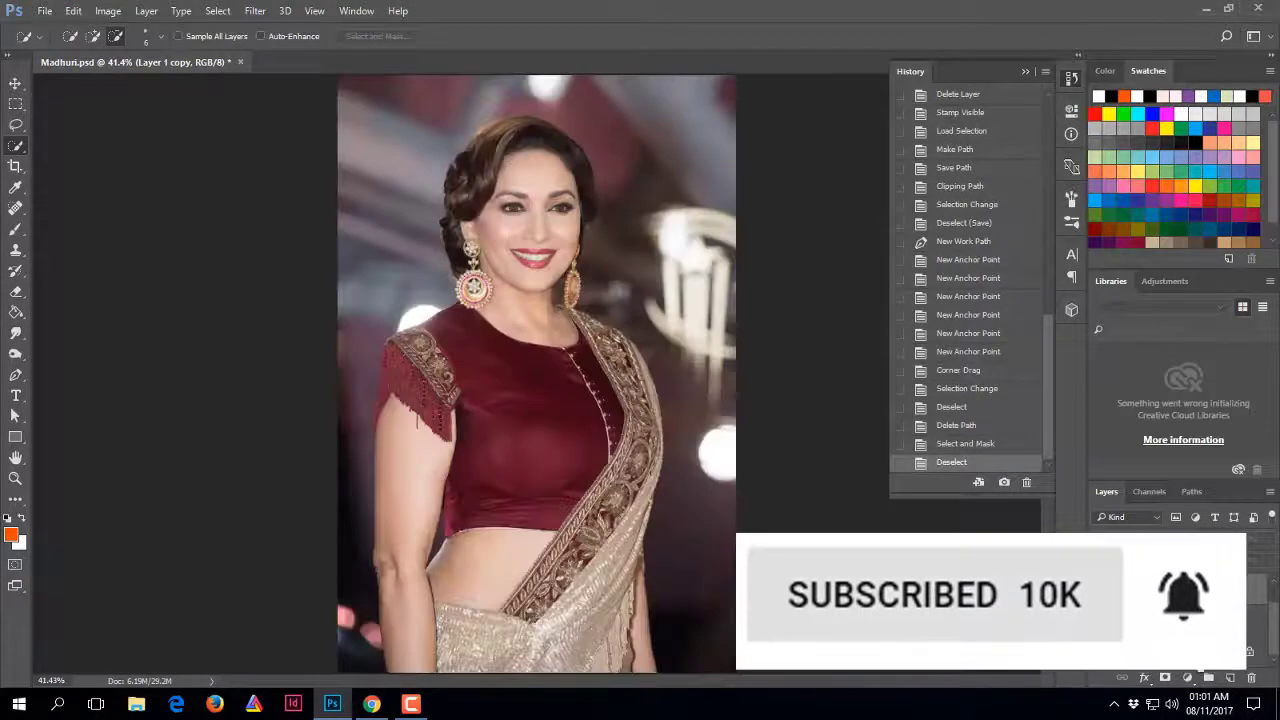
{"action": "left_click", "coordinate": [376, 36]}
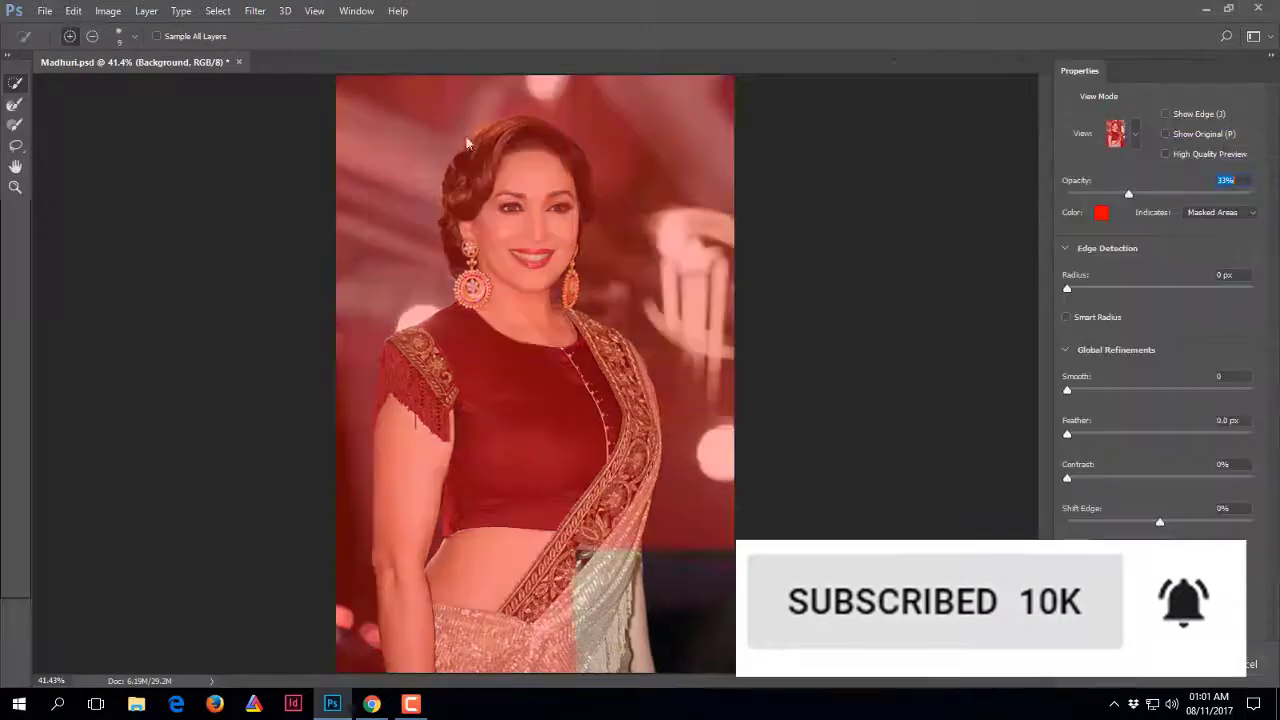
{"action": "left_click_drag", "start_coordinate": [1128, 193], "coordinate": [1093, 195]}
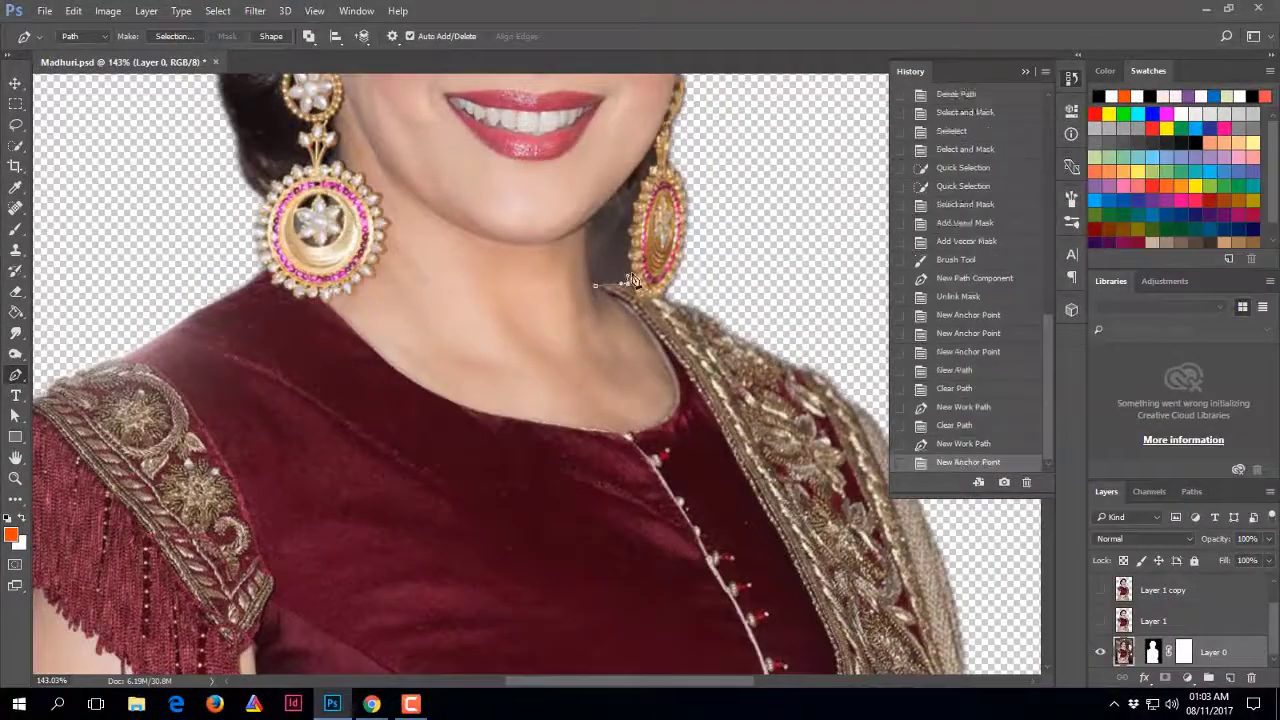
Pen-trace the background gap between the jaw and right earring and load it as a selection
{"action": "left_click", "coordinate": [629, 262]}
{"action": "left_click", "coordinate": [631, 248]}
{"action": "left_click", "coordinate": [630, 236]}
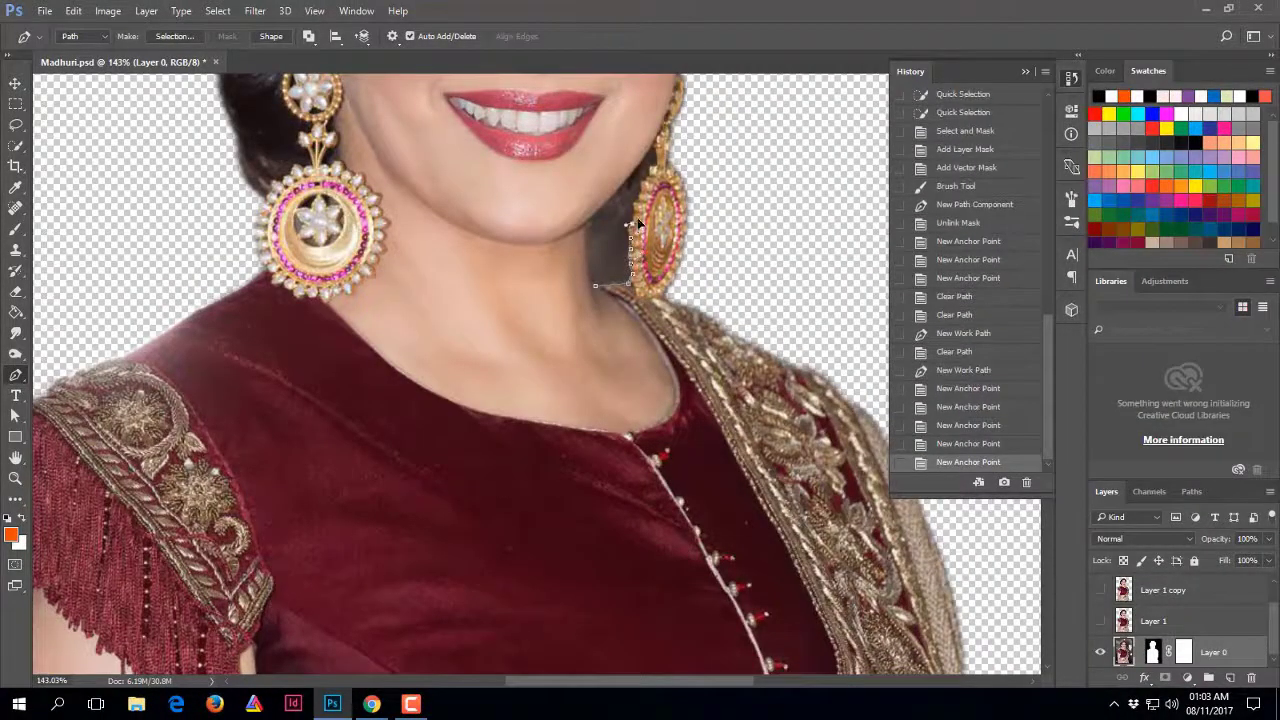
{"action": "left_click", "coordinate": [633, 222]}
{"action": "left_click", "coordinate": [632, 210]}
{"action": "left_click", "coordinate": [638, 198]}
{"action": "left_click", "coordinate": [644, 190]}
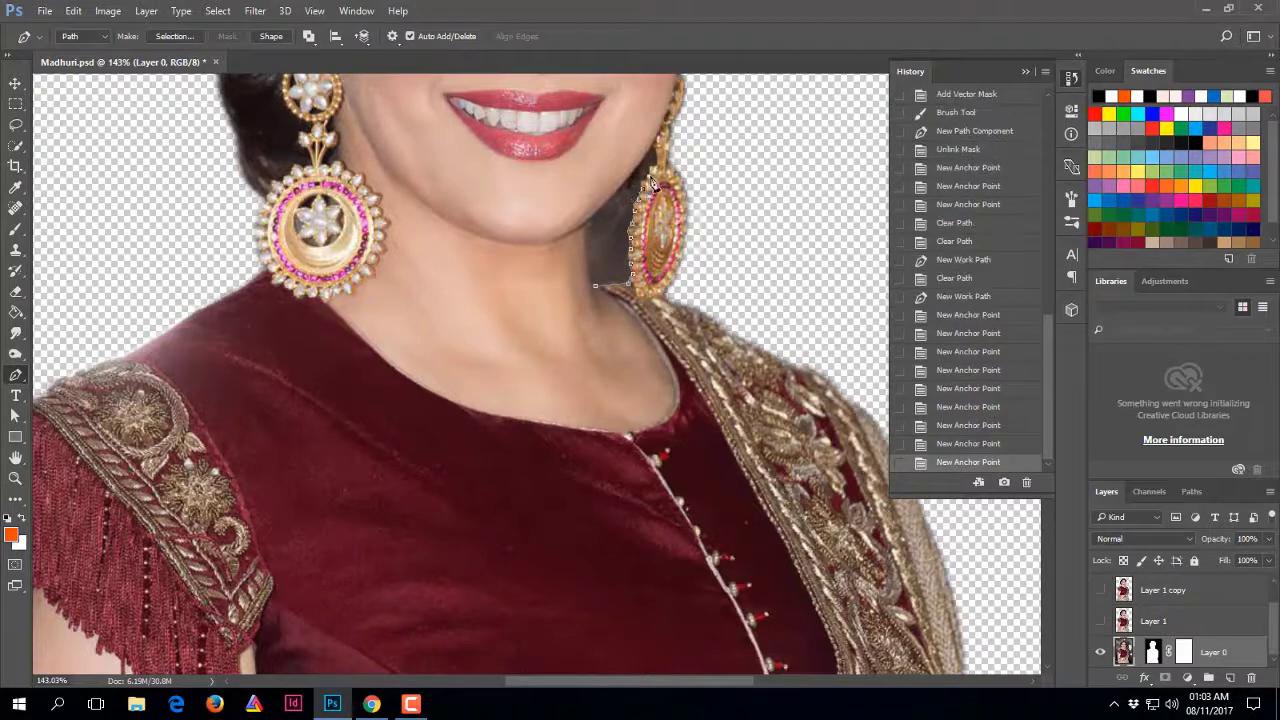
{"action": "left_click", "coordinate": [647, 175]}
{"action": "left_click", "coordinate": [652, 160]}
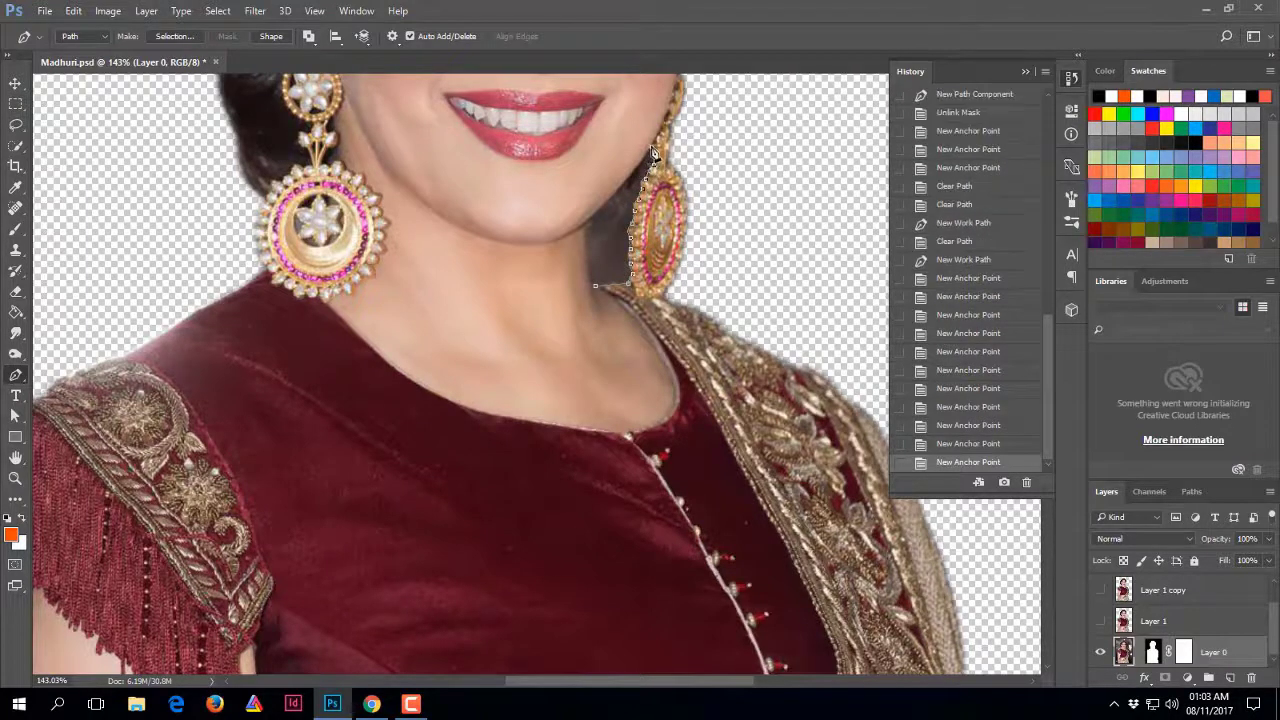
{"action": "left_click", "coordinate": [634, 176]}
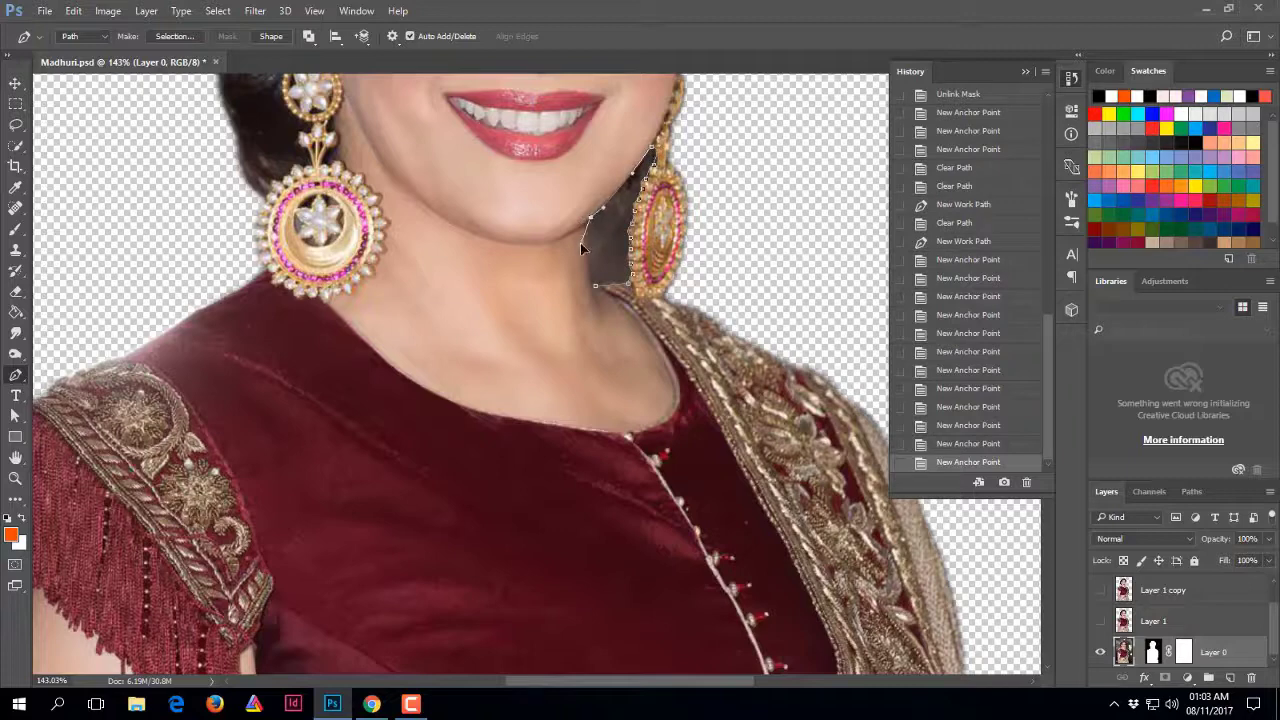
{"action": "left_click", "coordinate": [585, 250]}
{"action": "left_click", "coordinate": [595, 285]}
{"action": "key", "text": "ctrl+Return"}
Paint black on Layer 0's mask to hide the jaw-earring gap, keeping the selection active
{"action": "key", "text": "b"}
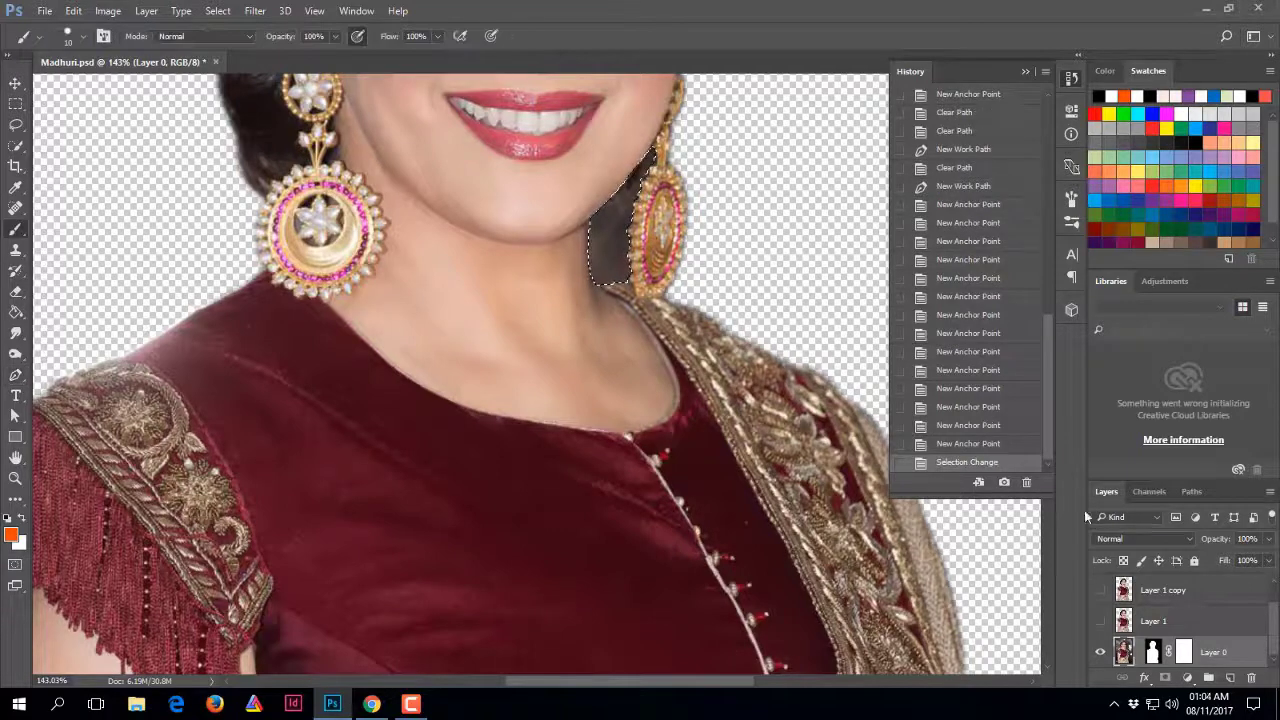
{"action": "left_click", "coordinate": [1153, 652]}
{"action": "key", "text": "d"}
{"action": "key", "text": "x"}
{"action": "mouse_move", "coordinate": [605, 265]}
{"action": "left_mouse_down"}
{"action": "mouse_move", "coordinate": [668, 145]}
{"action": "mouse_move", "coordinate": [610, 255]}
{"action": "left_mouse_up"}
{"action": "key", "text": "ctrl+d"}
{"action": "key", "text": "ctrl+alt+z"}
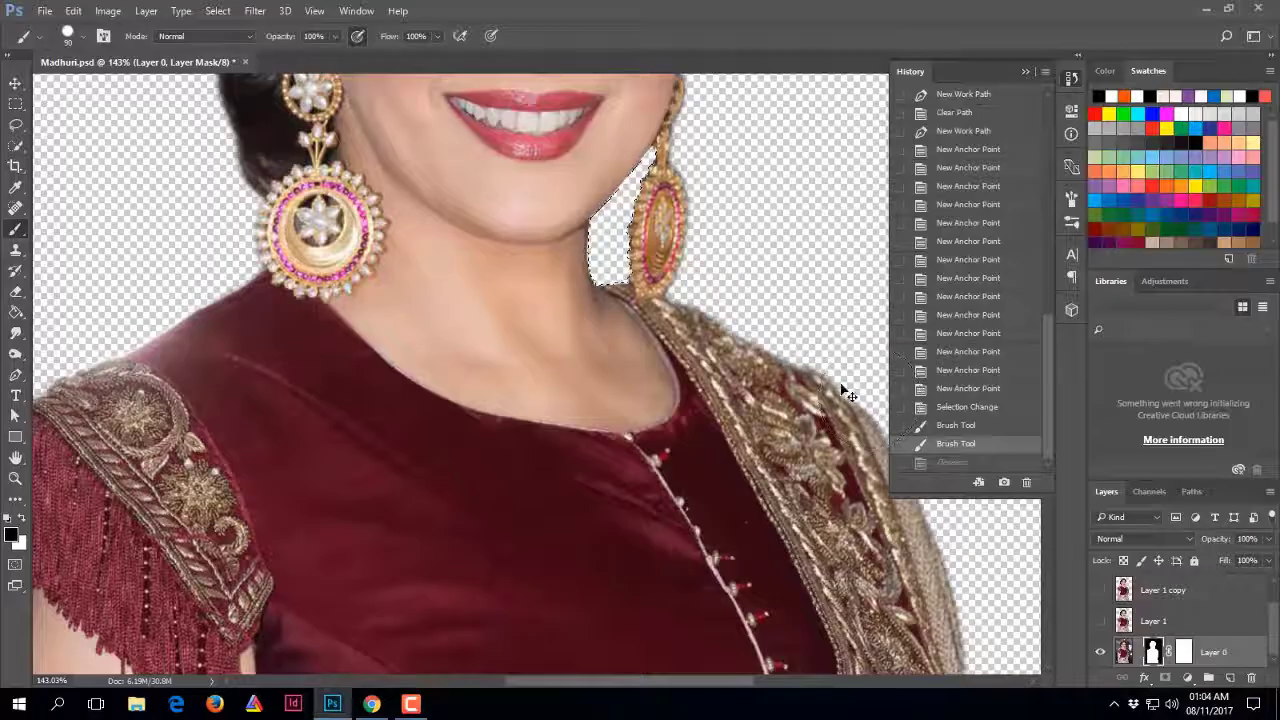